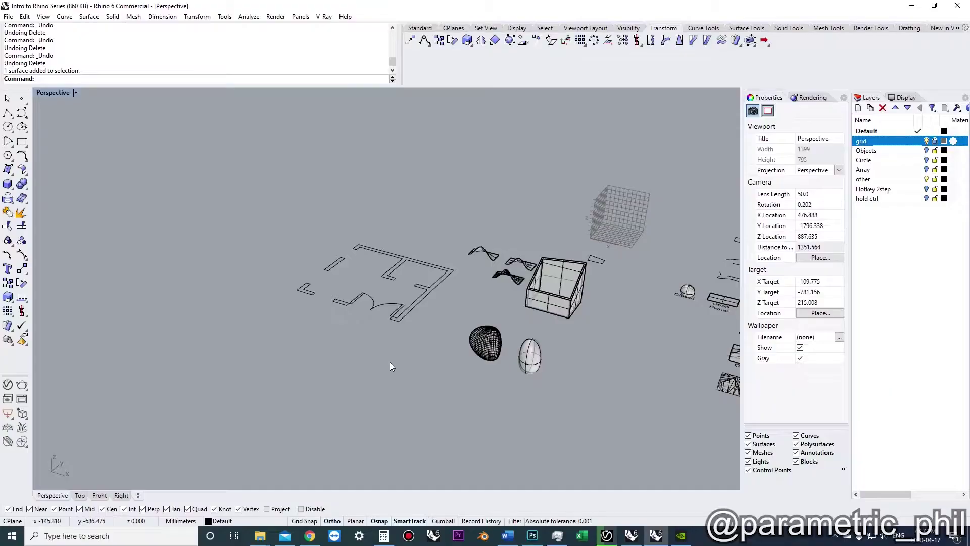
Orbit the Perspective view slightly to see the floor plan, box, wavy surfaces and meshes
{"action": "right_click_drag", "start_coordinate": [389, 362], "coordinate": [408, 321]}
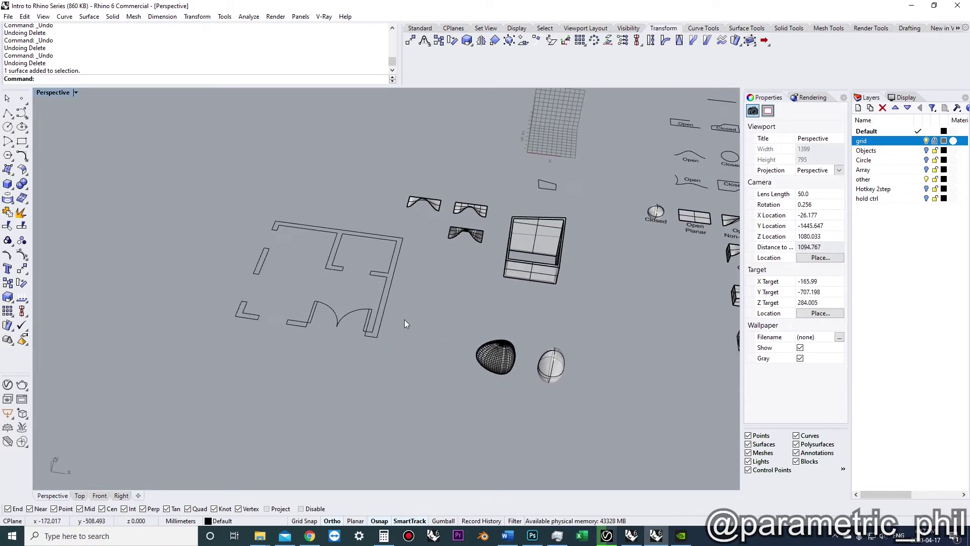
Zoom, orbit and pan the Perspective view to review the labelled geometry-type chart
{"action": "scroll", "coordinate": [404, 323], "scroll_direction": "up", "scroll_amount": 2}
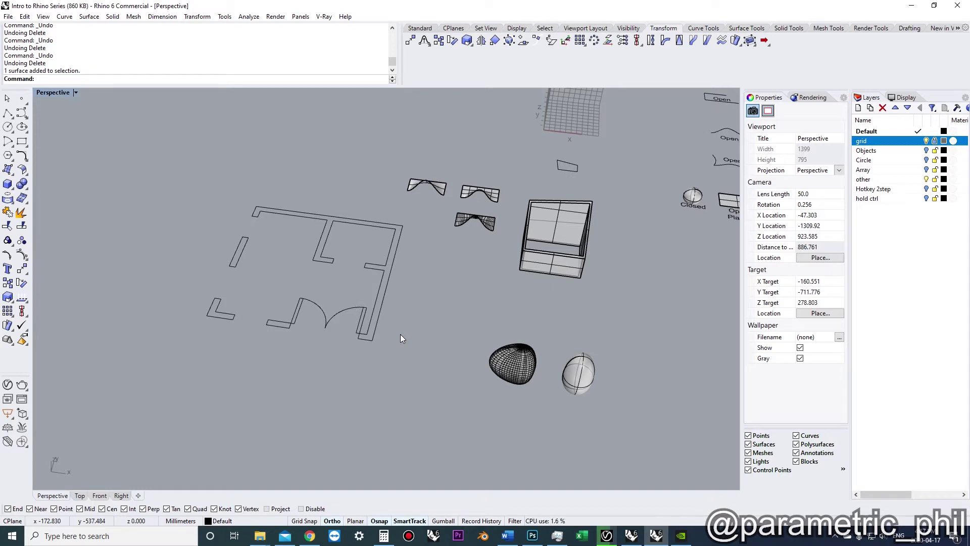
{"action": "scroll", "coordinate": [400, 335], "scroll_direction": "down", "scroll_amount": 2}
{"action": "right_click_drag", "start_coordinate": [394, 346], "coordinate": [403, 260], "text": "shift"}
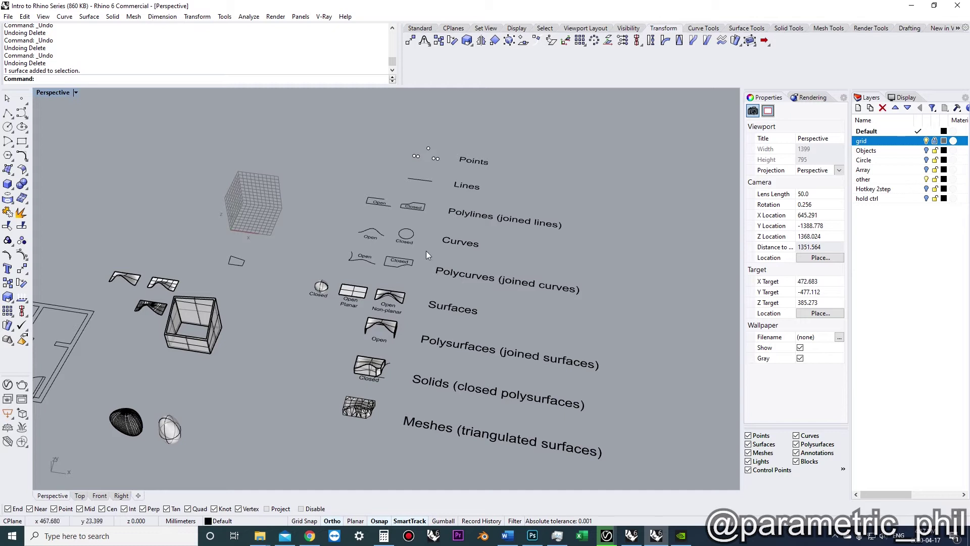
{"action": "scroll", "coordinate": [396, 312], "scroll_direction": "down", "scroll_amount": 4}
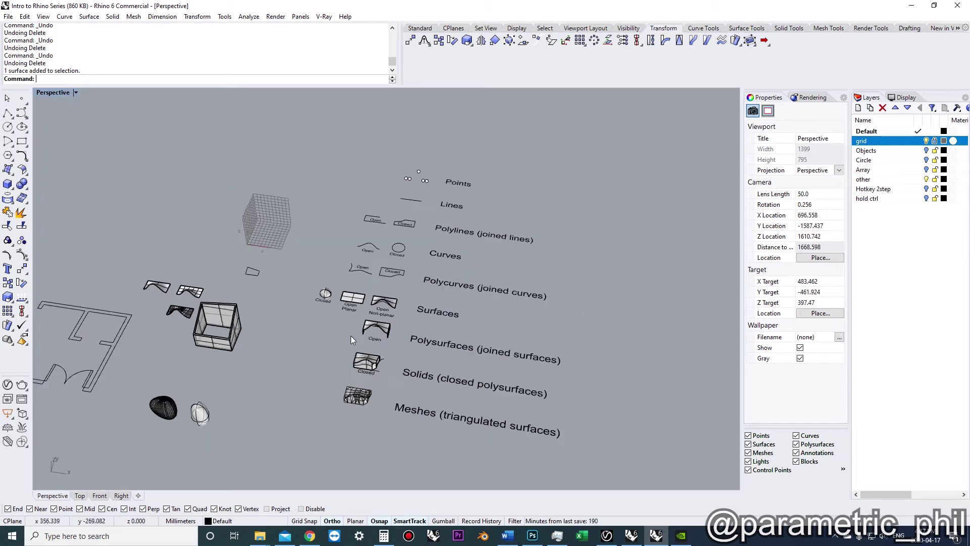
{"action": "right_click_drag", "start_coordinate": [363, 347], "coordinate": [413, 339], "text": "shift"}
{"action": "scroll", "coordinate": [332, 314], "scroll_direction": "up", "scroll_amount": 6}
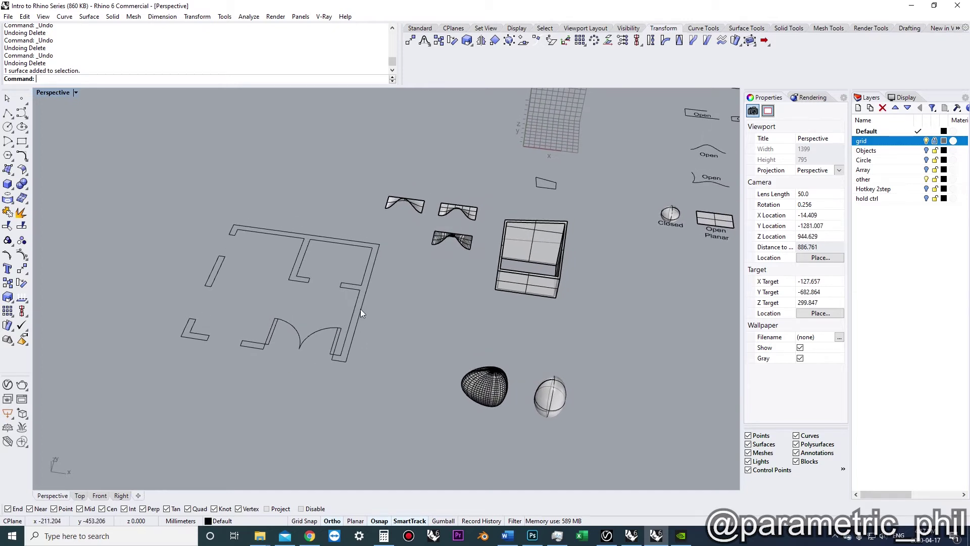
Try selecting the floor-plan curve and the wavy surface, ending with the floor-plan outline selected
{"action": "left_click", "coordinate": [361, 309]}
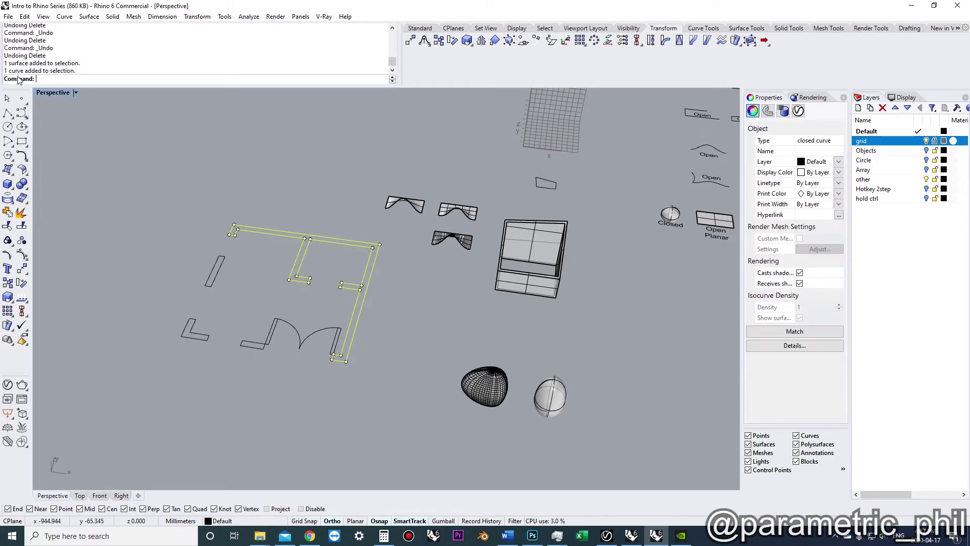
{"action": "left_click", "coordinate": [489, 293]}
{"action": "left_click", "coordinate": [467, 244]}
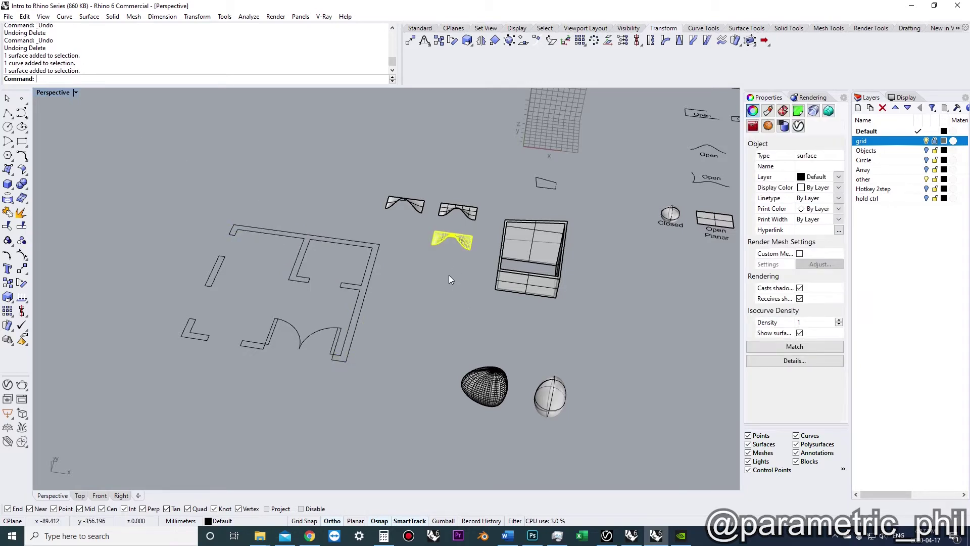
{"action": "left_click", "coordinate": [449, 275]}
{"action": "left_click", "coordinate": [367, 297]}
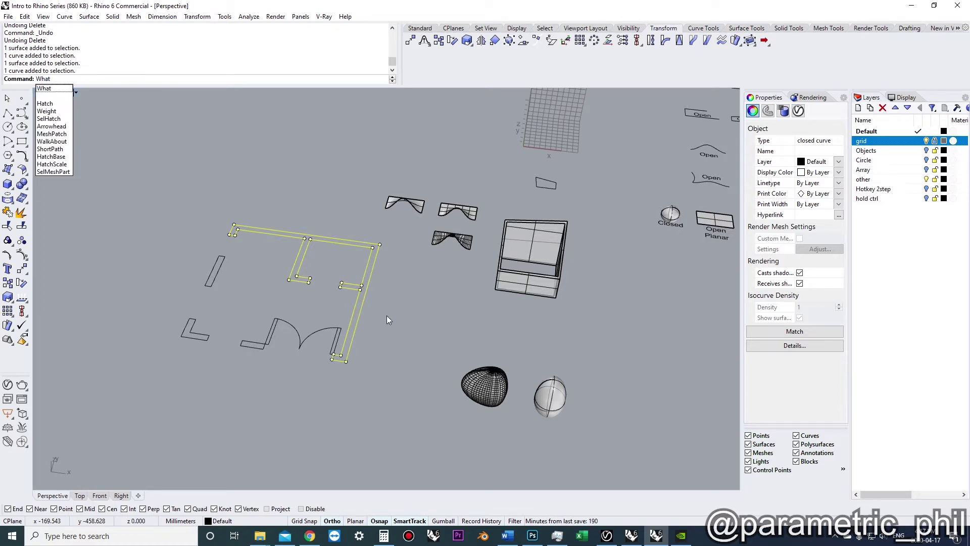
Run What on the floor-plan curve, confirming a closed polycurve with 12 segments
{"action": "key", "text": "Return"}
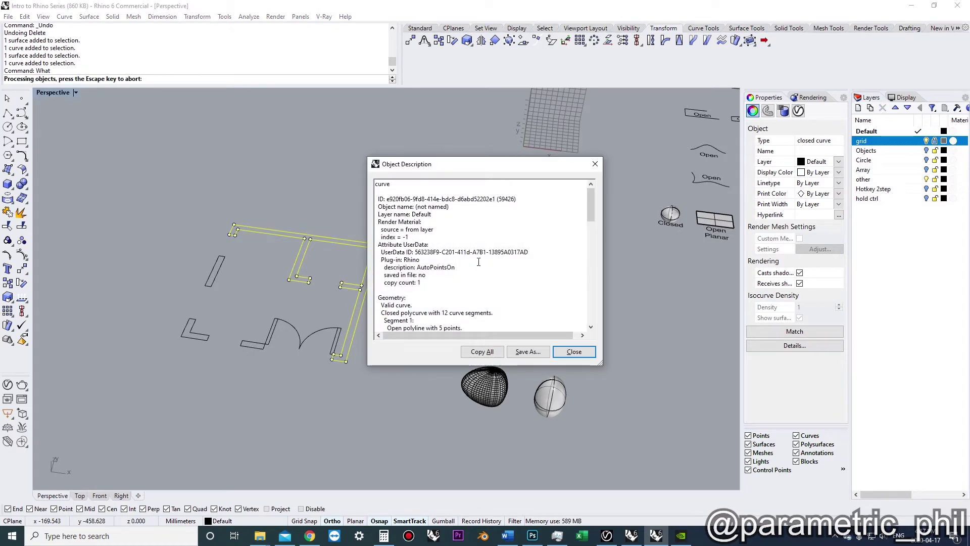
{"action": "scroll", "coordinate": [478, 262], "scroll_direction": "down", "scroll_amount": 3}
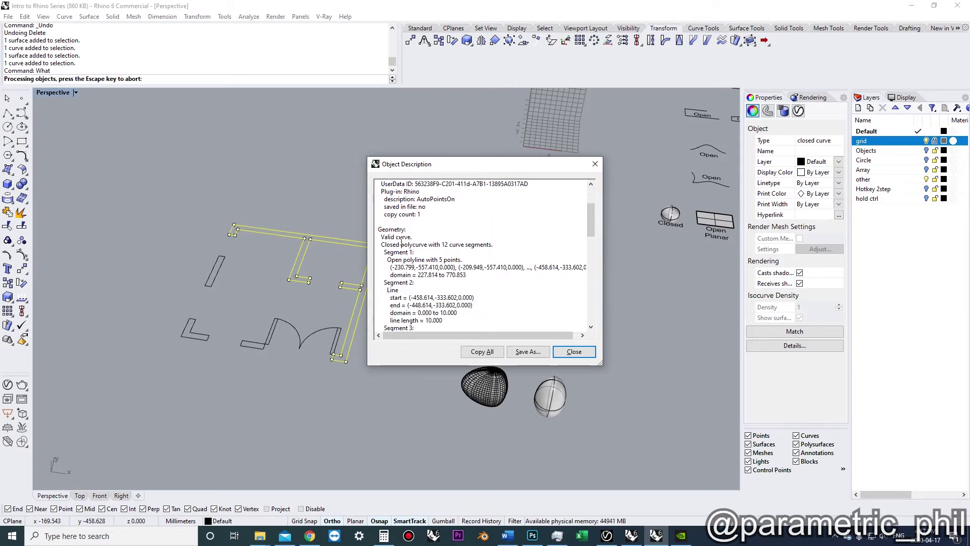
{"action": "left_click_drag", "start_coordinate": [383, 236], "coordinate": [495, 245]}
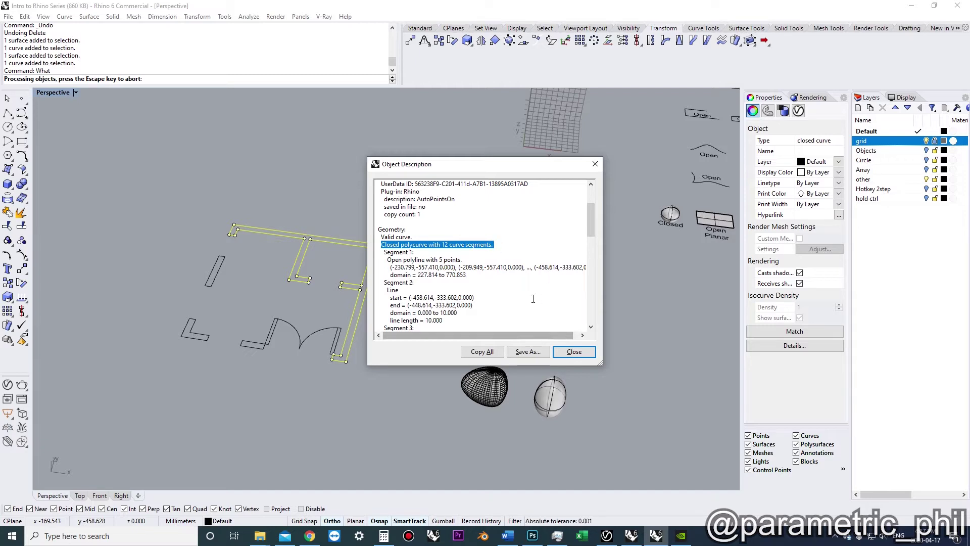
{"action": "scroll", "coordinate": [536, 284], "scroll_direction": "up", "scroll_amount": 3}
{"action": "left_click", "coordinate": [574, 351]}
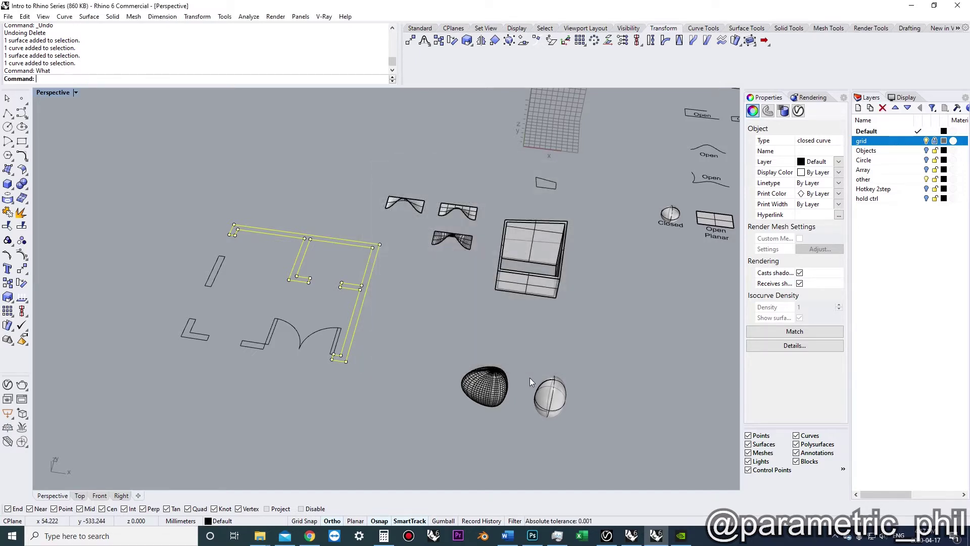
Run What on the box, confirming a closed solid polysurface with 10 surfaces, then deselect
{"action": "left_click", "coordinate": [520, 290]}
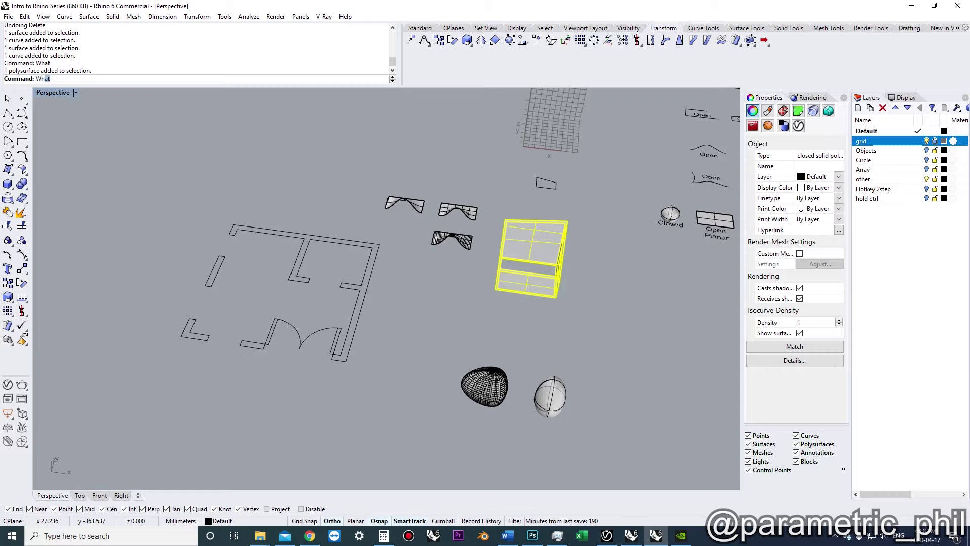
{"action": "type", "text": "What"}
{"action": "key", "text": "Return"}
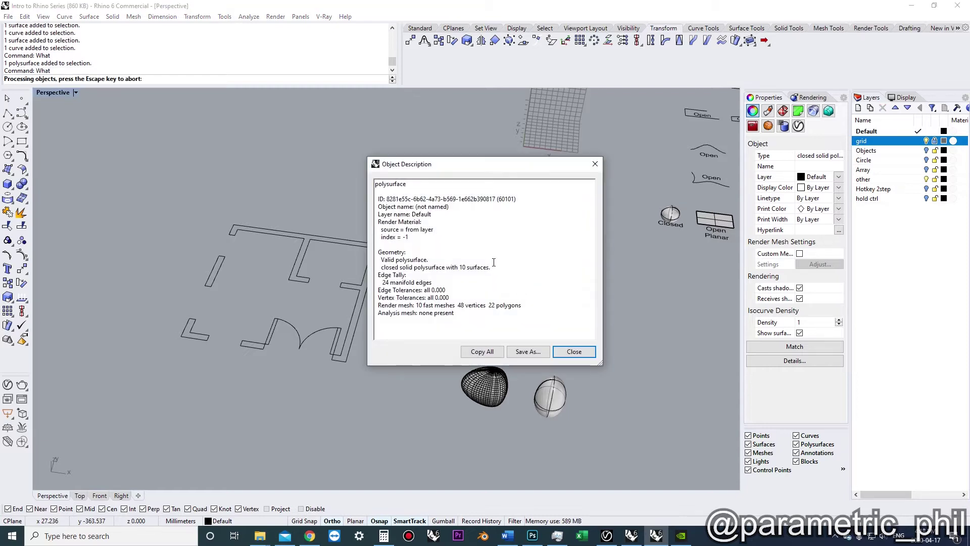
{"action": "left_click_drag", "start_coordinate": [381, 260], "coordinate": [488, 268]}
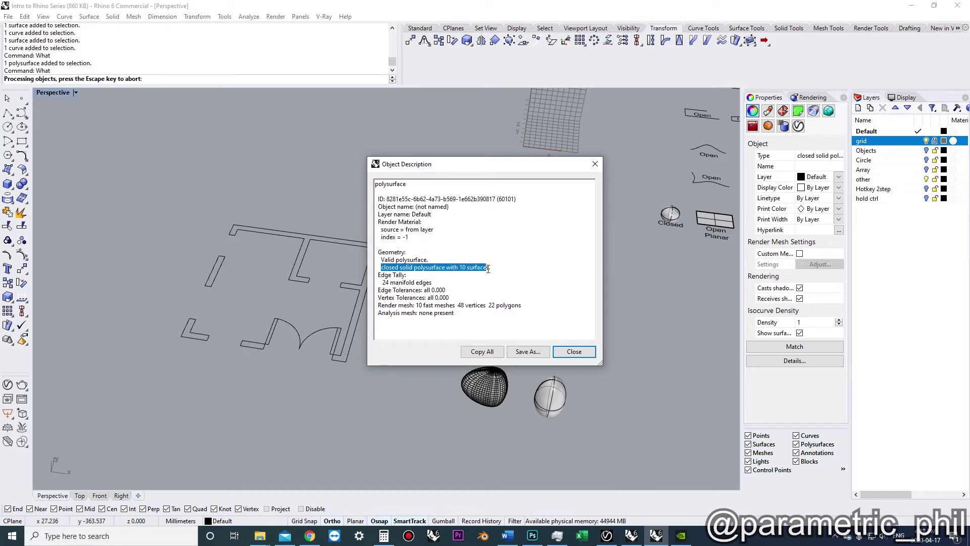
{"action": "left_click", "coordinate": [595, 166]}
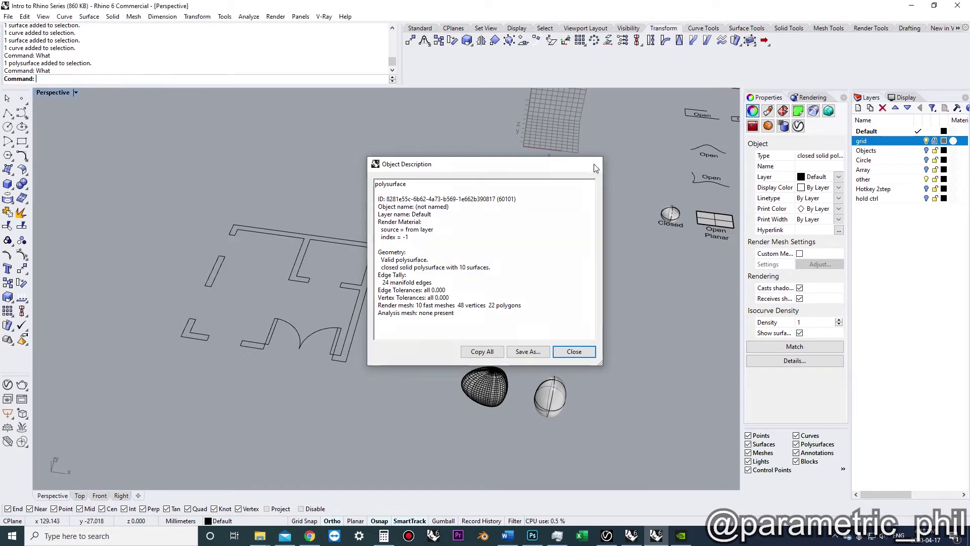
{"action": "left_click", "coordinate": [459, 299]}
Select all 16 open curves with SelOpenCrv, inspect them, then clear the selection
{"action": "type", "text": "Sel"}
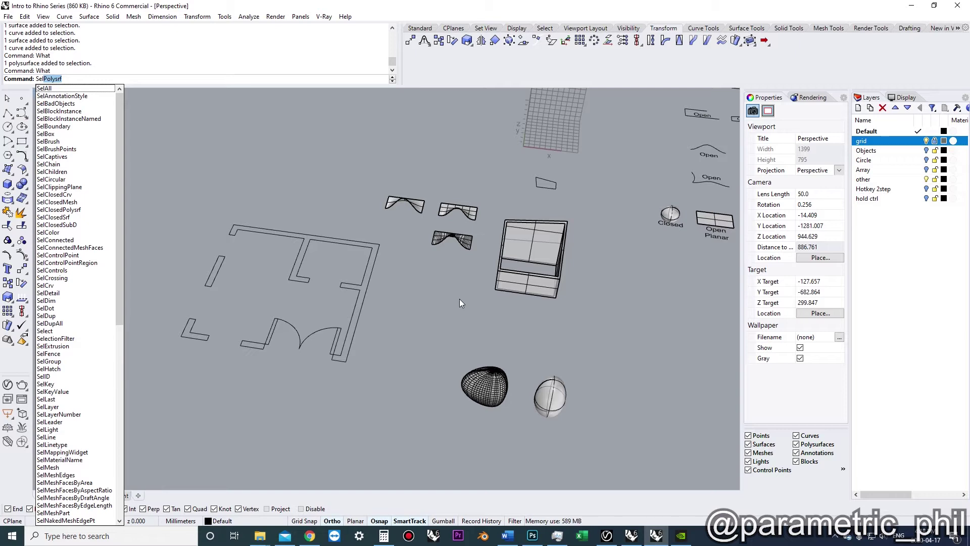
{"action": "type", "text": "OpenCrv"}
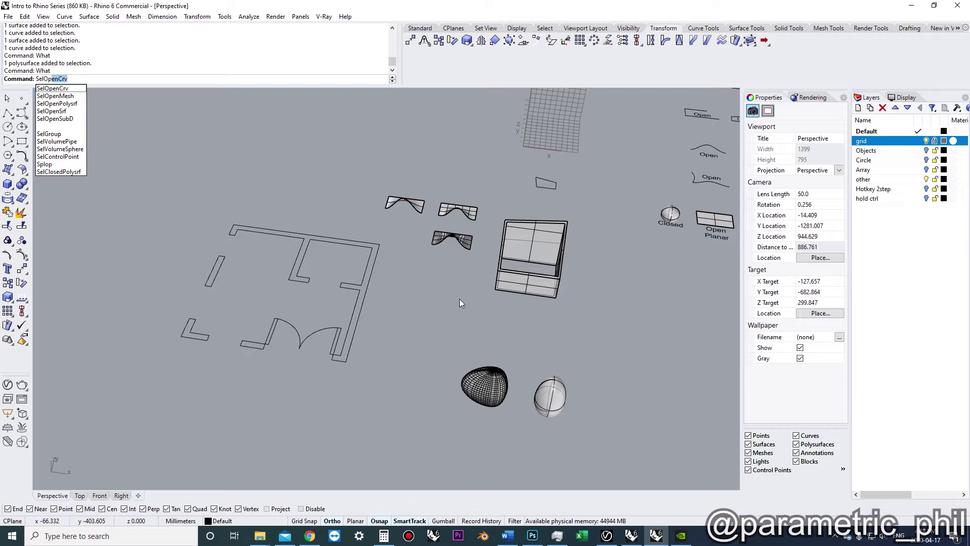
{"action": "key", "text": "Return"}
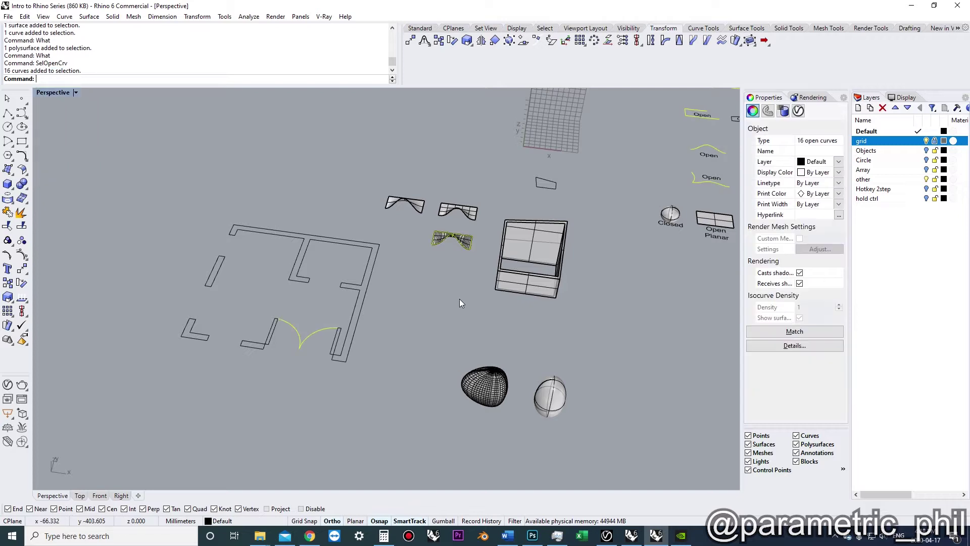
{"action": "right_click_drag", "start_coordinate": [457, 301], "coordinate": [434, 326]}
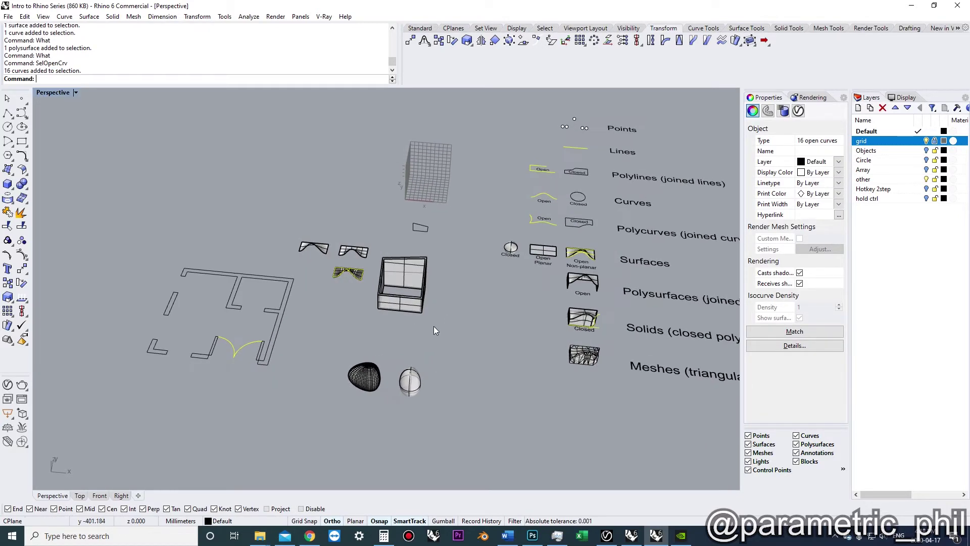
{"action": "key", "text": "Escape"}
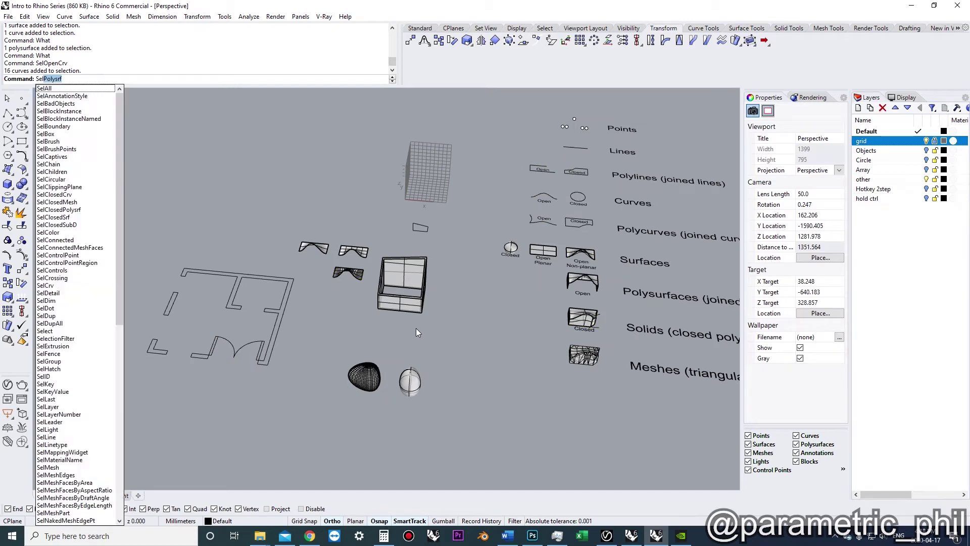
Select all 3 polysurfaces with SelPolysrf, inspect them, then clear and zoom the Top view
{"action": "key", "text": "Return"}
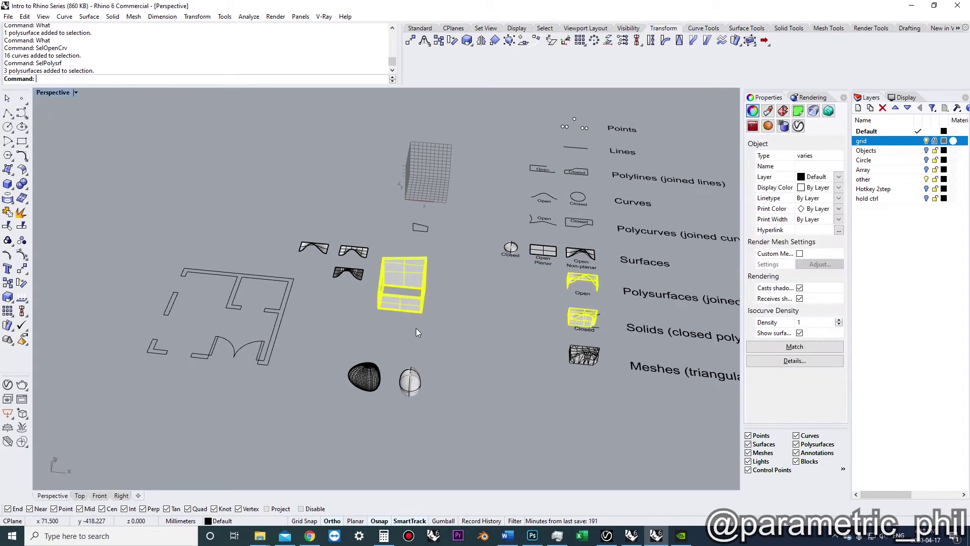
{"action": "right_click_drag", "start_coordinate": [441, 314], "coordinate": [455, 329]}
{"action": "key", "text": "Escape"}
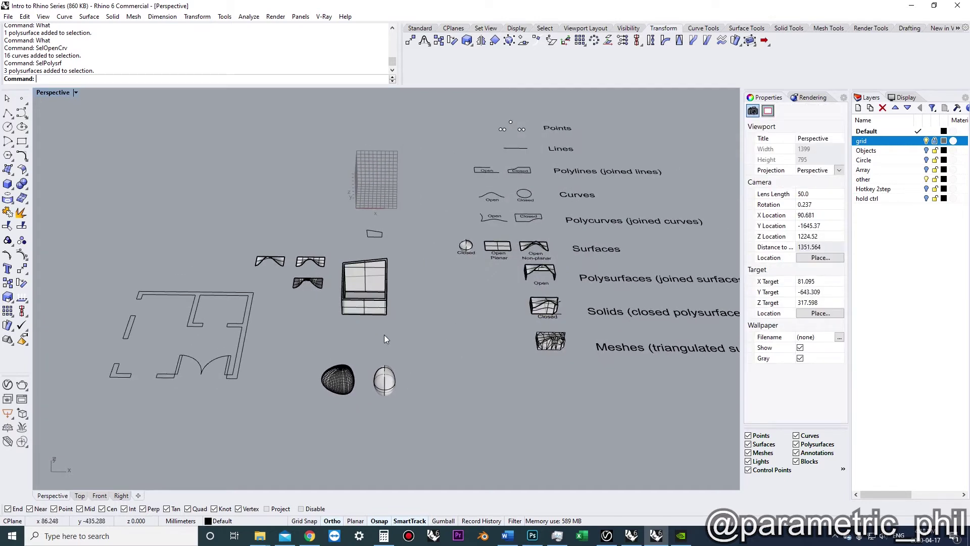
{"action": "right_click_drag", "start_coordinate": [384, 339], "coordinate": [442, 334]}
{"action": "scroll", "coordinate": [386, 341], "scroll_direction": "up", "scroll_amount": 5}
{"action": "right_click_drag", "start_coordinate": [381, 349], "coordinate": [373, 305]}
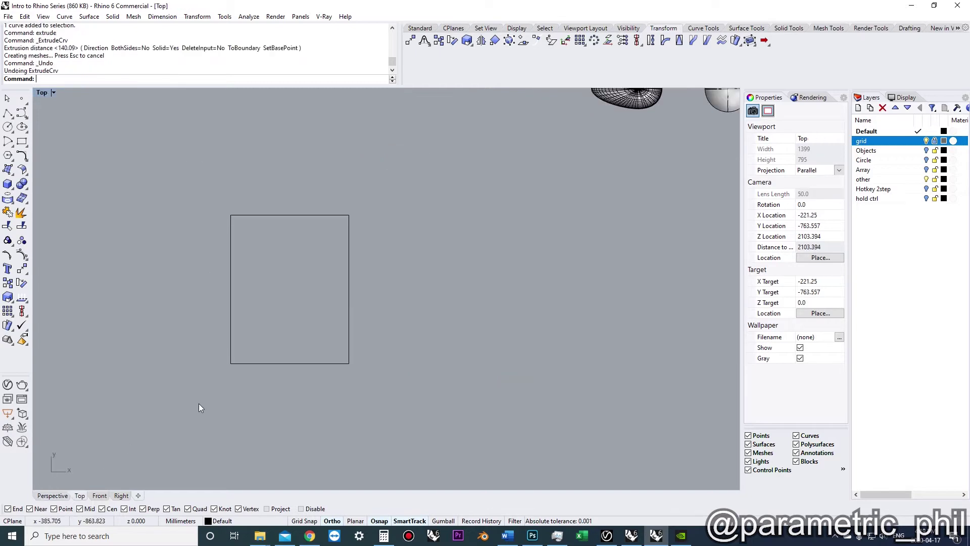
{"action": "scroll", "coordinate": [300, 404], "scroll_direction": "down", "scroll_amount": 3}
Delete the existing rectangle curves below the floor plan in the Top view
{"action": "right_click_drag", "start_coordinate": [337, 403], "coordinate": [350, 415]}
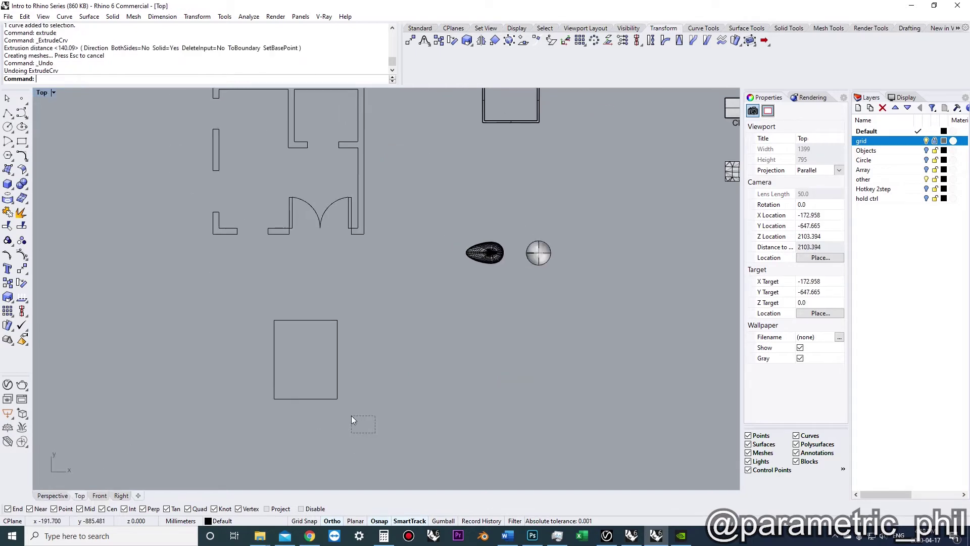
{"action": "left_click_drag", "start_coordinate": [351, 415], "coordinate": [247, 316]}
{"action": "scroll", "coordinate": [280, 352], "scroll_direction": "up", "scroll_amount": 5}
{"action": "key", "text": "Delete"}
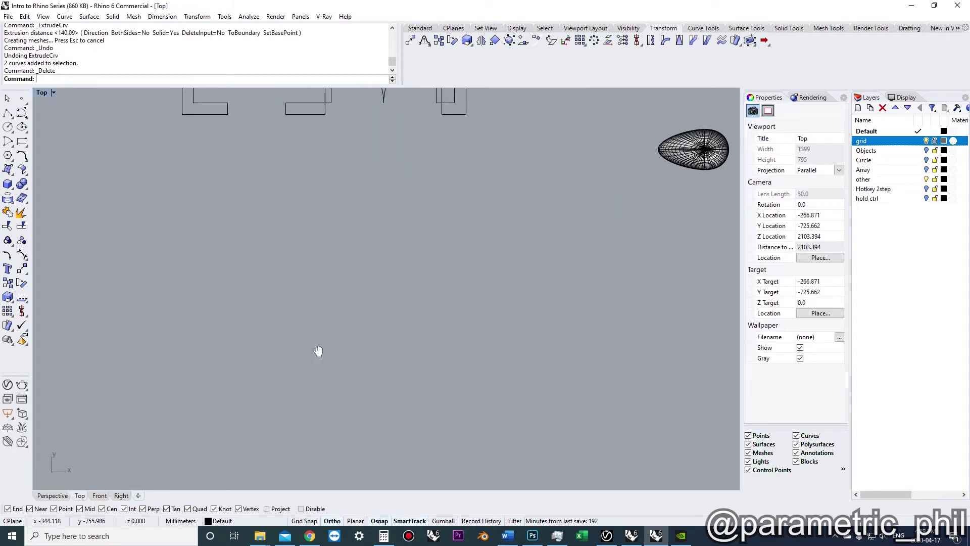
{"action": "right_click_drag", "start_coordinate": [314, 349], "coordinate": [312, 360]}
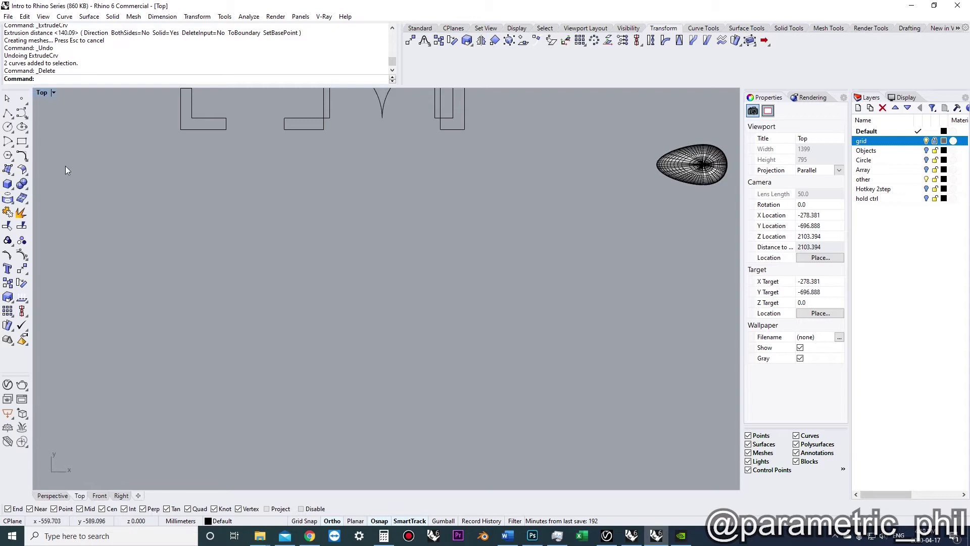
Draw a rectangular polyline whose final point lands back on the left edge
{"action": "left_click", "coordinate": [7, 112]}
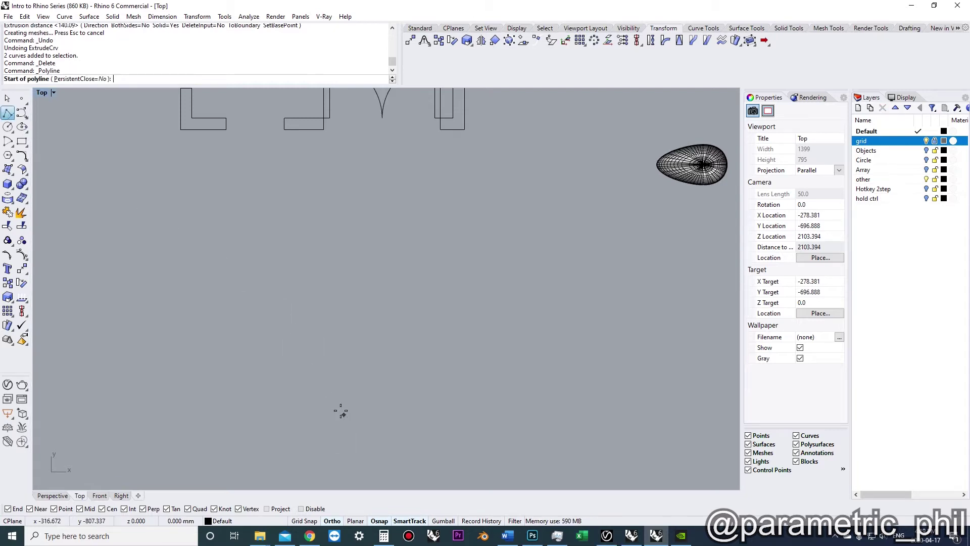
{"action": "left_click", "coordinate": [325, 409]}
{"action": "left_click", "coordinate": [326, 251]}
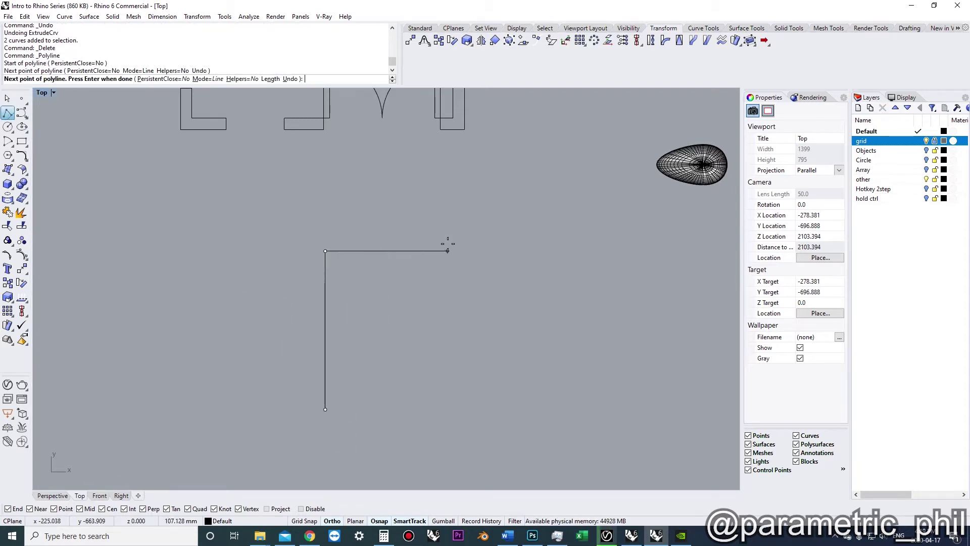
{"action": "left_click", "coordinate": [452, 250]}
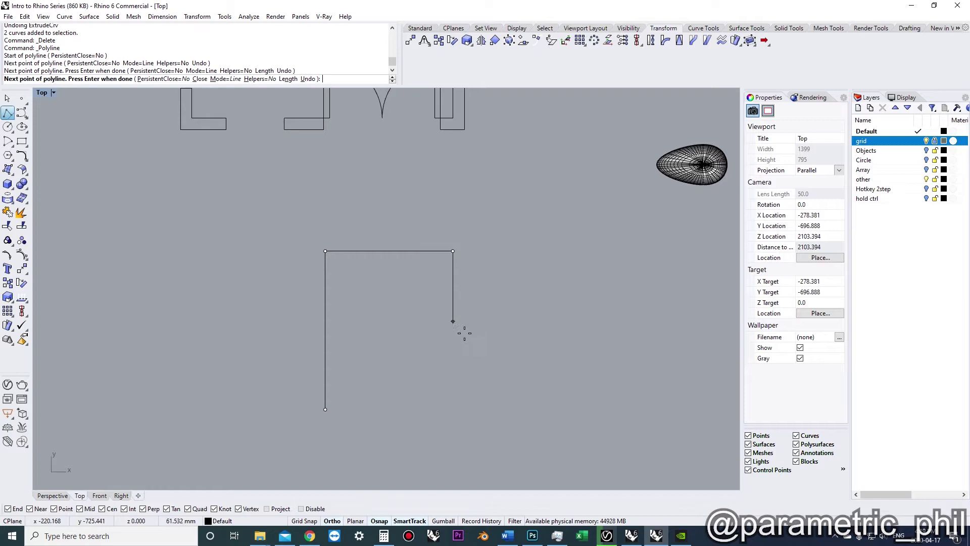
{"action": "left_click", "coordinate": [451, 449]}
{"action": "left_click", "coordinate": [325, 449]}
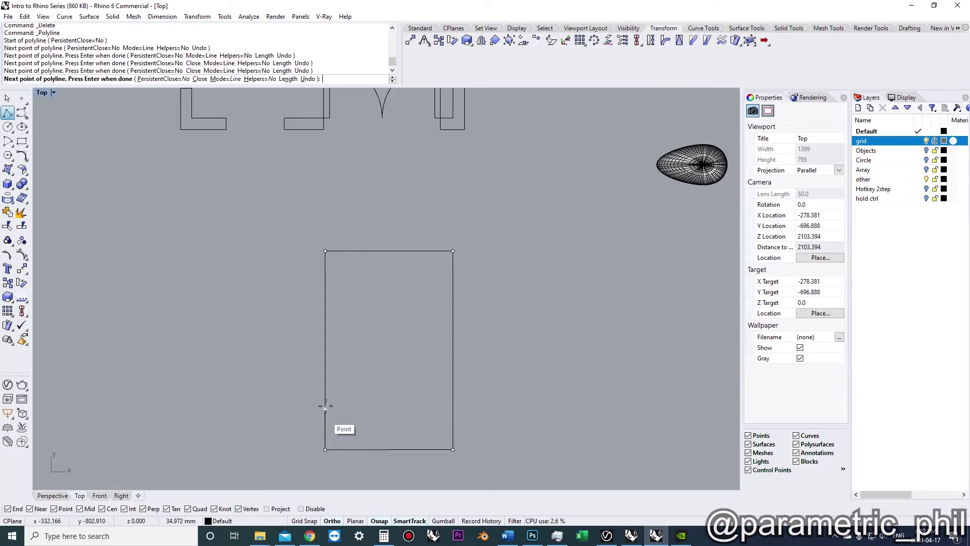
{"action": "left_click", "coordinate": [326, 251]}
{"action": "key", "text": "Return"}
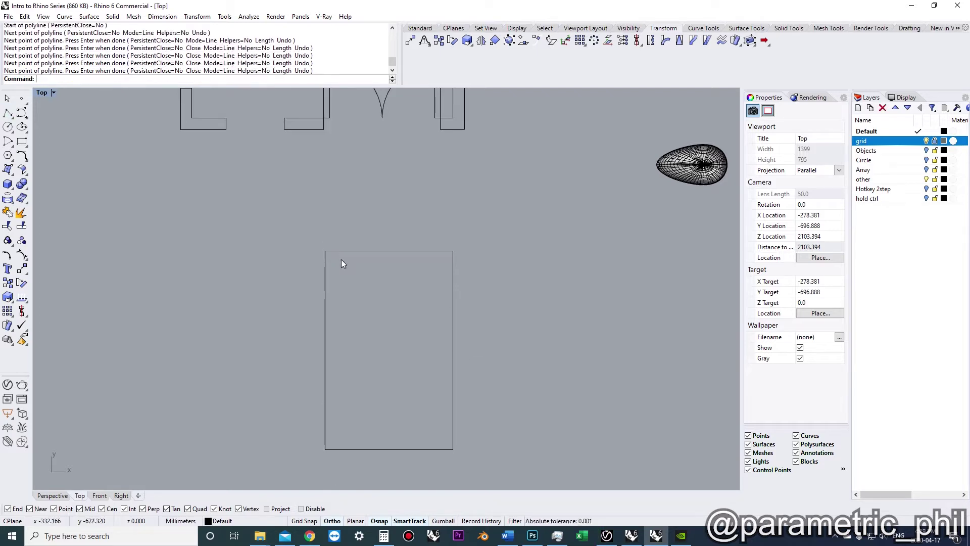
Check the rectangle in the Perspective view, select it and start Extrude on it
{"action": "scroll", "coordinate": [362, 280], "scroll_direction": "down", "scroll_amount": 2}
{"action": "left_click", "coordinate": [333, 297]}
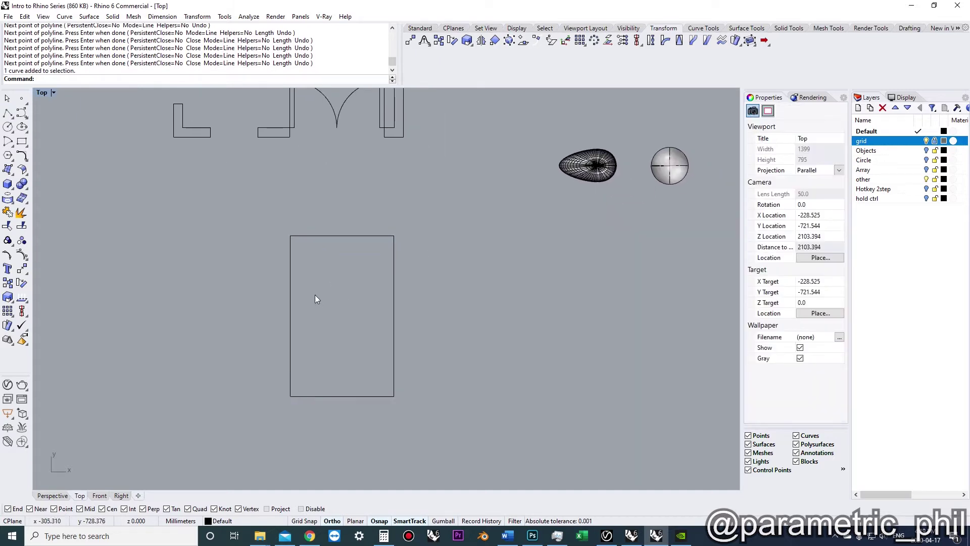
{"action": "left_click", "coordinate": [329, 235]}
{"action": "left_click", "coordinate": [342, 269]}
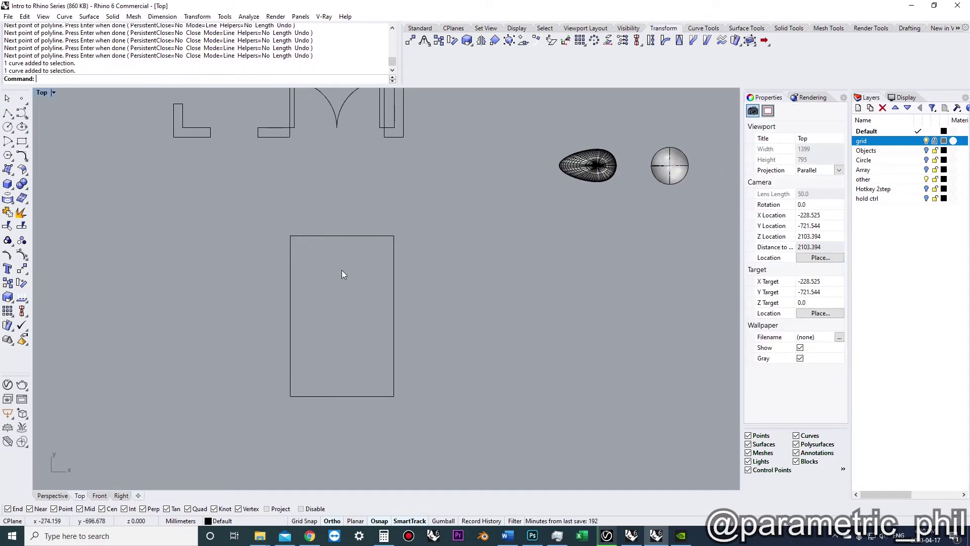
{"action": "left_click", "coordinate": [53, 495]}
{"action": "right_click_drag", "start_coordinate": [303, 404], "coordinate": [335, 342]}
{"action": "left_click", "coordinate": [331, 336]}
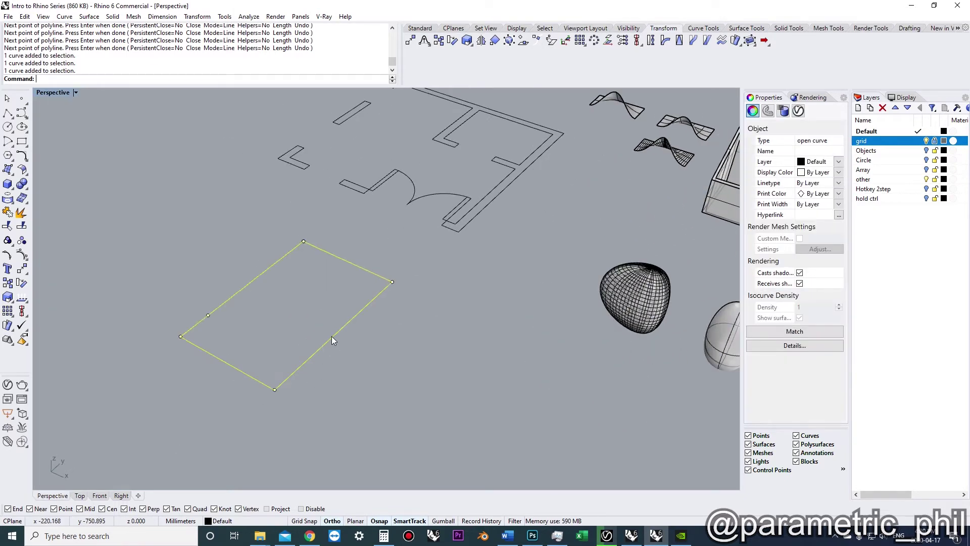
{"action": "scroll", "coordinate": [335, 343], "scroll_direction": "down", "scroll_amount": 3}
{"action": "scroll", "coordinate": [237, 294], "scroll_direction": "up", "scroll_amount": 2}
{"action": "type", "text": "extrude"}
{"action": "key", "text": "Return"}
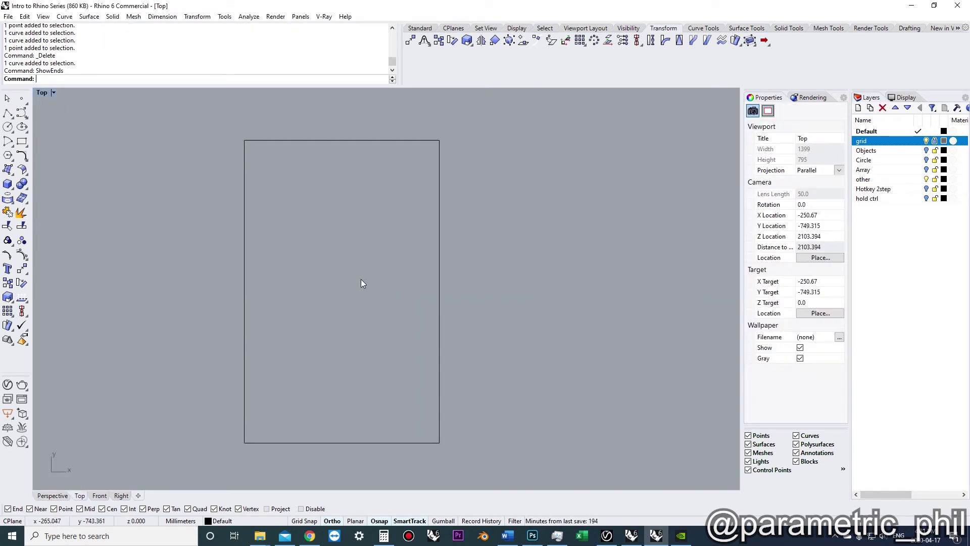
{"action": "scroll", "coordinate": [389, 283], "scroll_direction": "down", "scroll_amount": 3}
{"action": "scroll", "coordinate": [389, 283], "scroll_direction": "up", "scroll_amount": 2}
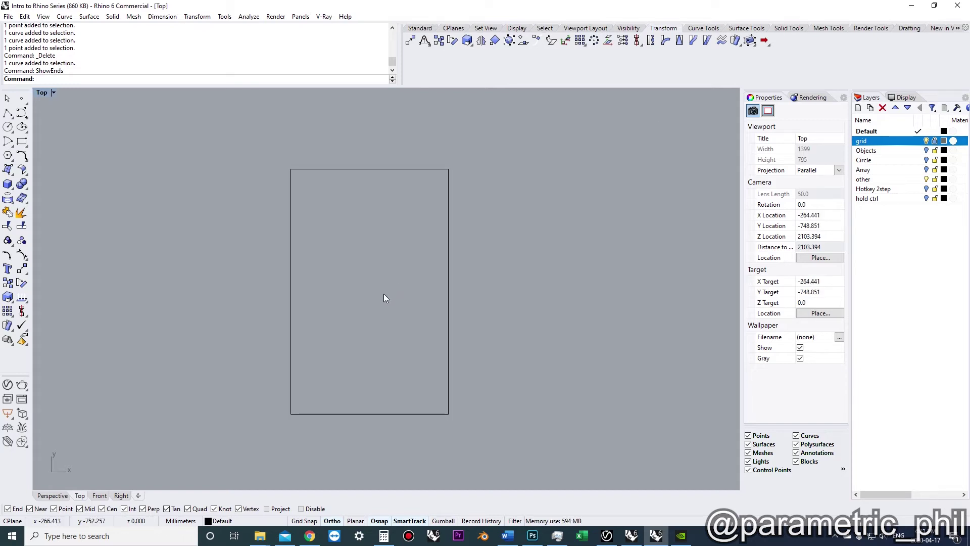
{"action": "type", "text": "owEnds"}
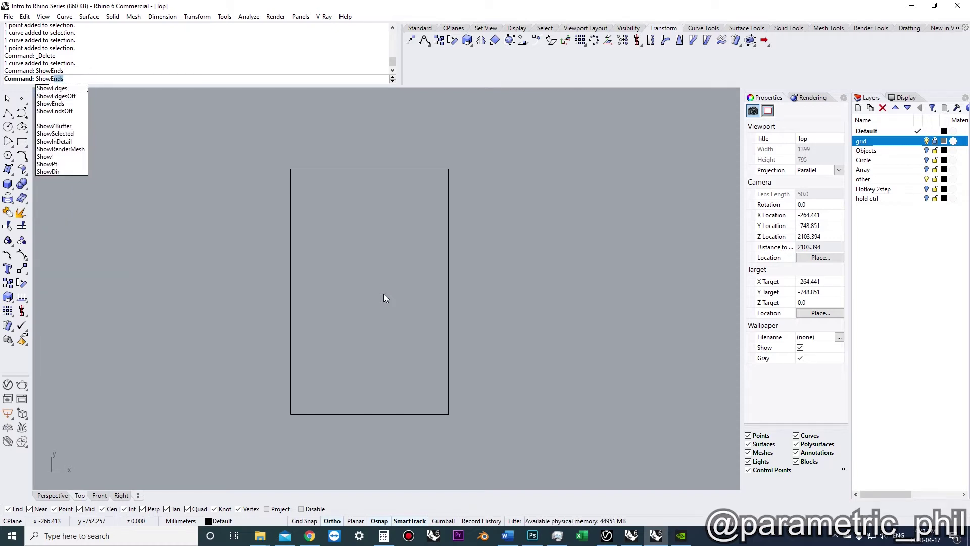
{"action": "key", "text": "Return"}
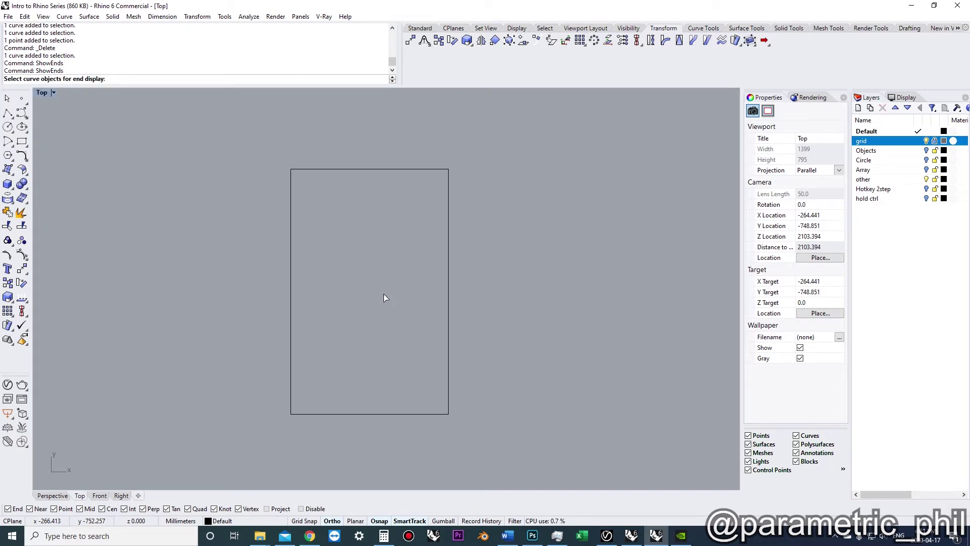
{"action": "left_click", "coordinate": [353, 169]}
{"action": "key", "text": "Return"}
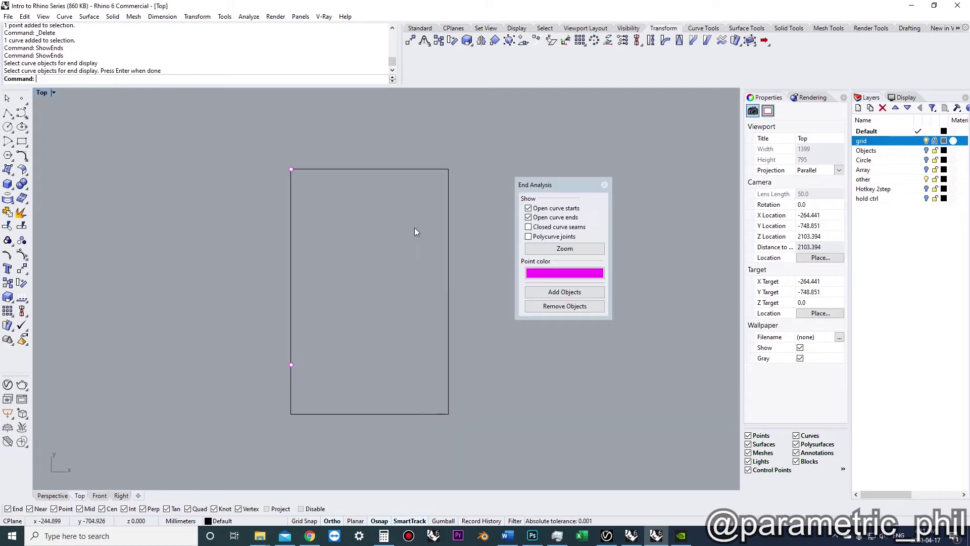
{"action": "scroll", "coordinate": [413, 230], "scroll_direction": "up", "scroll_amount": 2}
{"action": "right_click_drag", "start_coordinate": [413, 232], "coordinate": [383, 203]}
{"action": "left_click", "coordinate": [527, 226]}
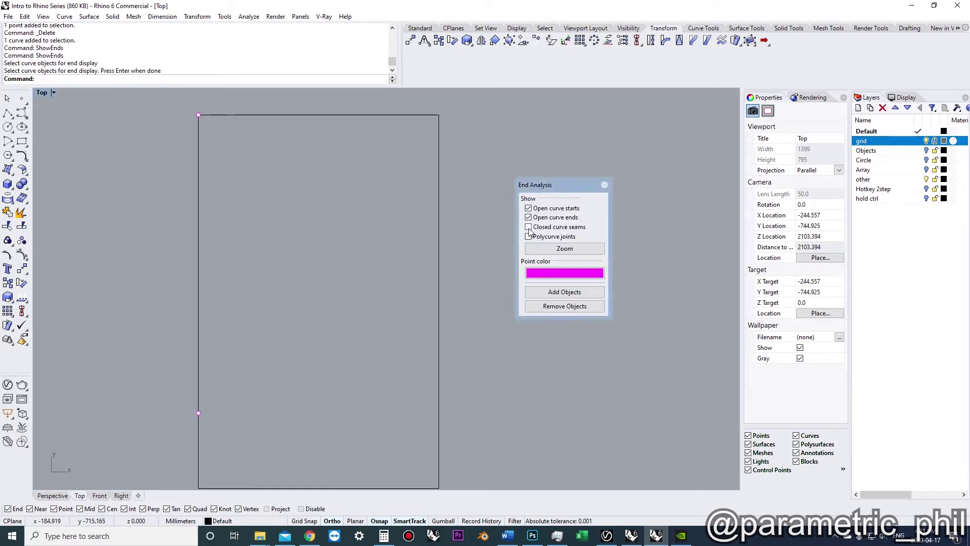
{"action": "scroll", "coordinate": [457, 258], "scroll_direction": "down", "scroll_amount": 2}
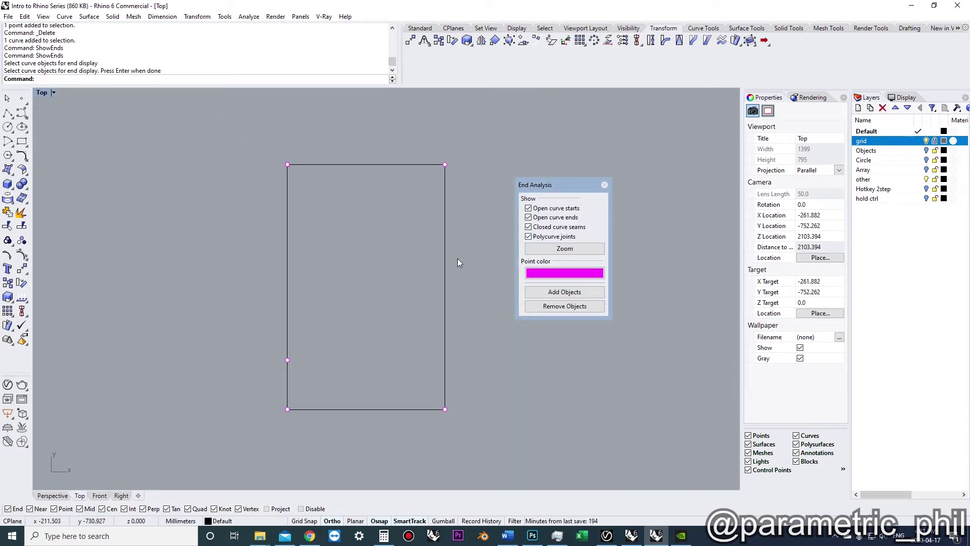
{"action": "left_click", "coordinate": [529, 236]}
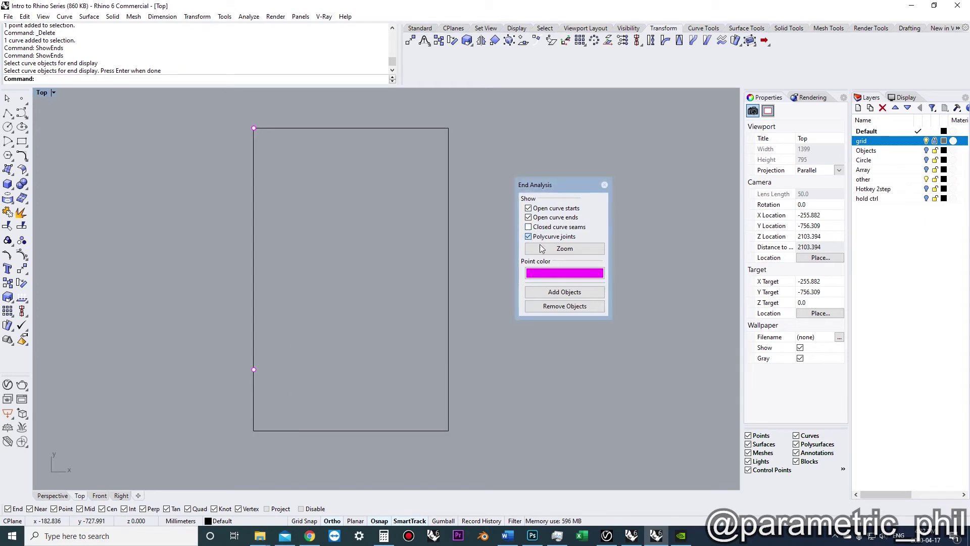
{"action": "left_click", "coordinate": [529, 236]}
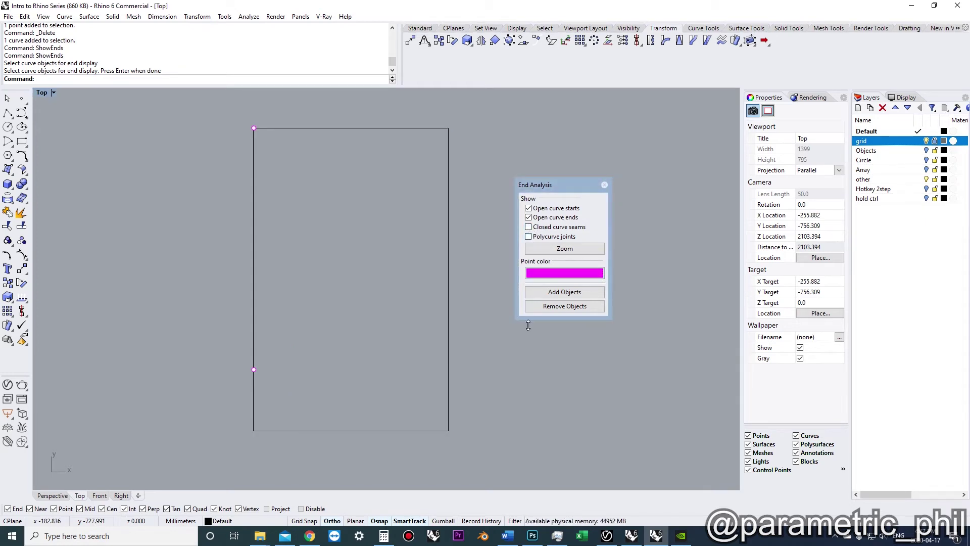
{"action": "left_click", "coordinate": [528, 218]}
{"action": "left_click", "coordinate": [254, 372]}
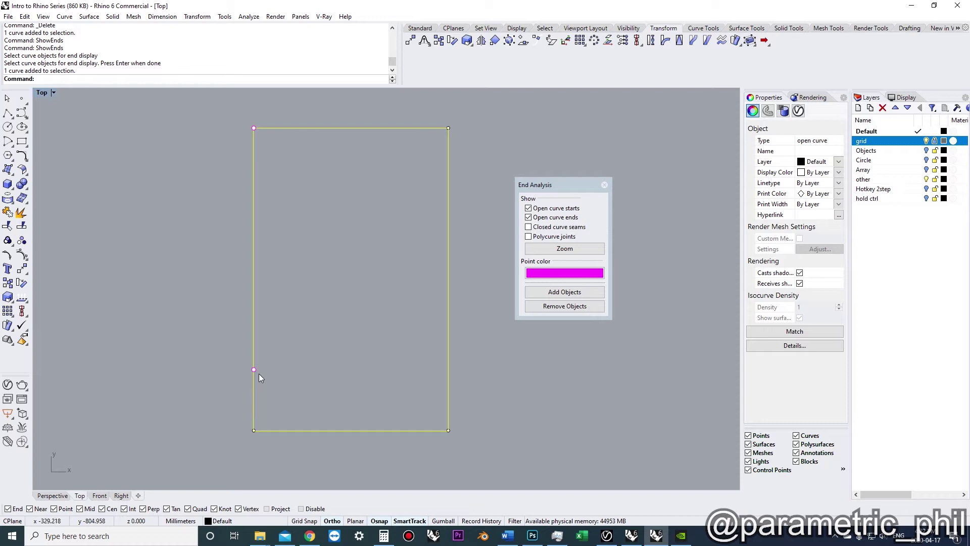
{"action": "left_click", "coordinate": [553, 251]}
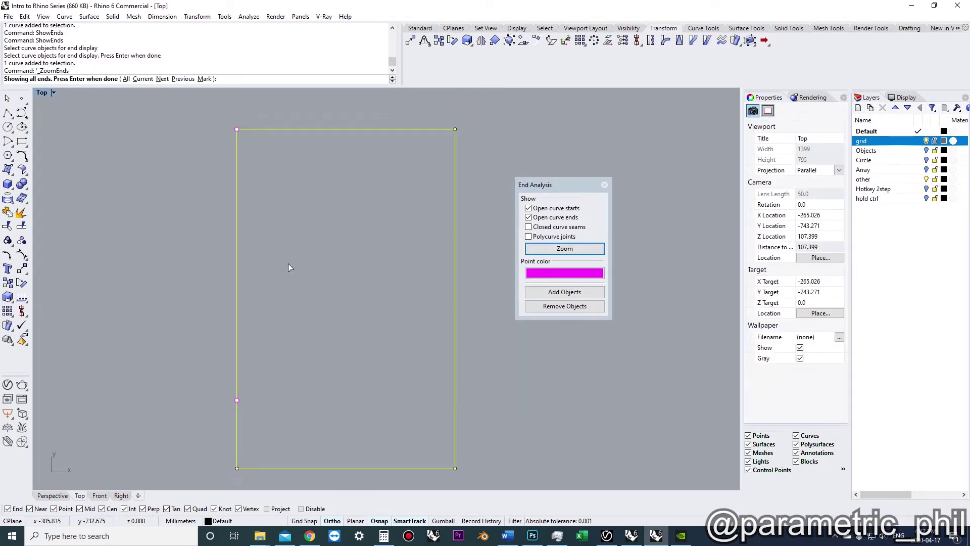
{"action": "left_click", "coordinate": [604, 185]}
{"action": "left_click", "coordinate": [374, 323]}
Delete the stray control point on the rectangle's left edge
{"action": "left_click", "coordinate": [263, 383]}
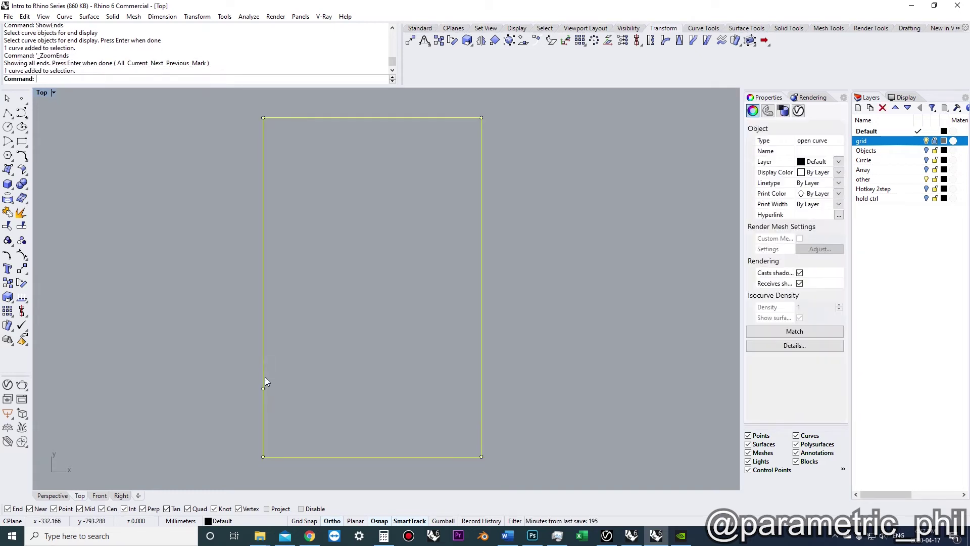
{"action": "left_click", "coordinate": [263, 387]}
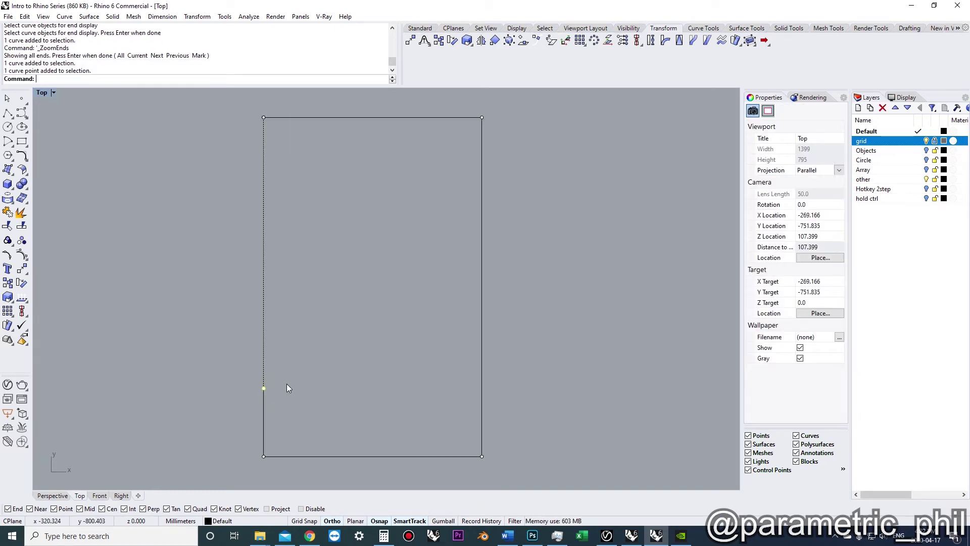
{"action": "scroll", "coordinate": [287, 388], "scroll_direction": "down", "scroll_amount": 2}
{"action": "key", "text": "Delete"}
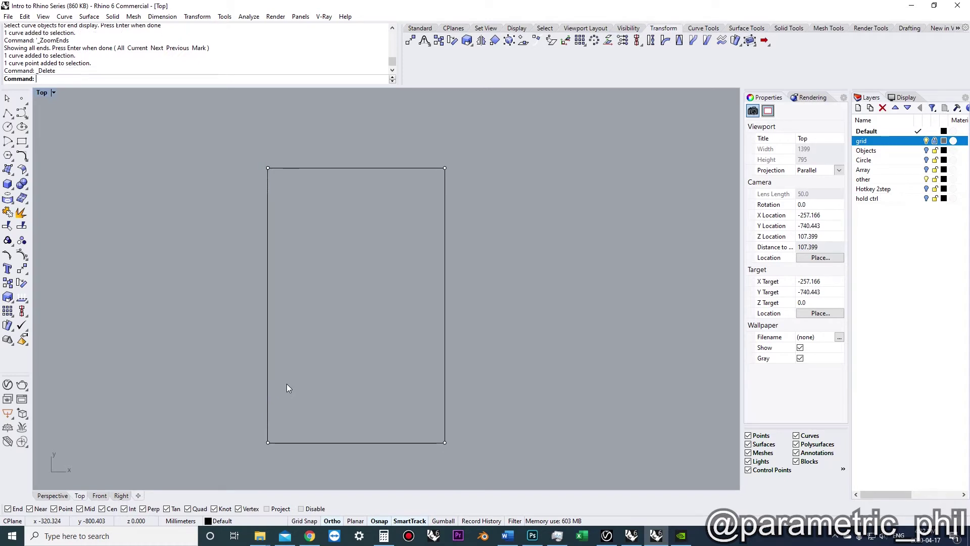
{"action": "scroll", "coordinate": [298, 325], "scroll_direction": "up", "scroll_amount": 2}
{"action": "scroll", "coordinate": [299, 301], "scroll_direction": "down", "scroll_amount": 2}
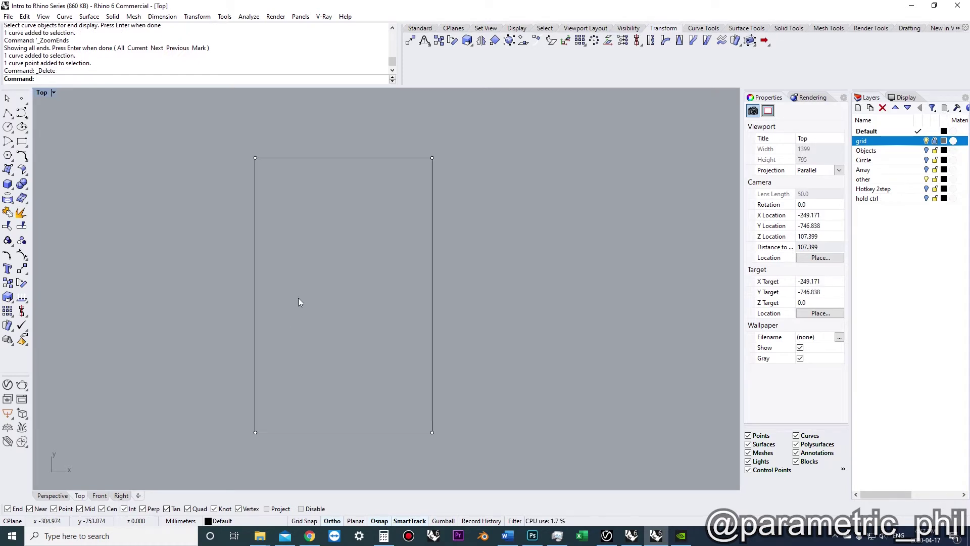
{"action": "scroll", "coordinate": [325, 300], "scroll_direction": "down", "scroll_amount": 1}
{"action": "scroll", "coordinate": [322, 298], "scroll_direction": "up", "scroll_amount": 1}
Select the now-closed rectangle and start ExtrudeCrv on it
{"action": "left_click", "coordinate": [283, 281]}
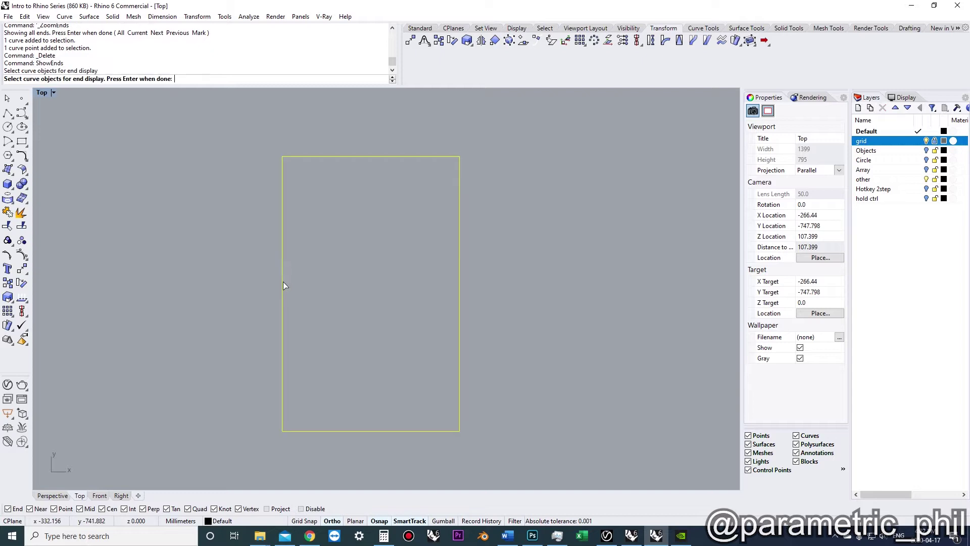
{"action": "type", "text": "extrude"}
{"action": "key", "text": "Return"}
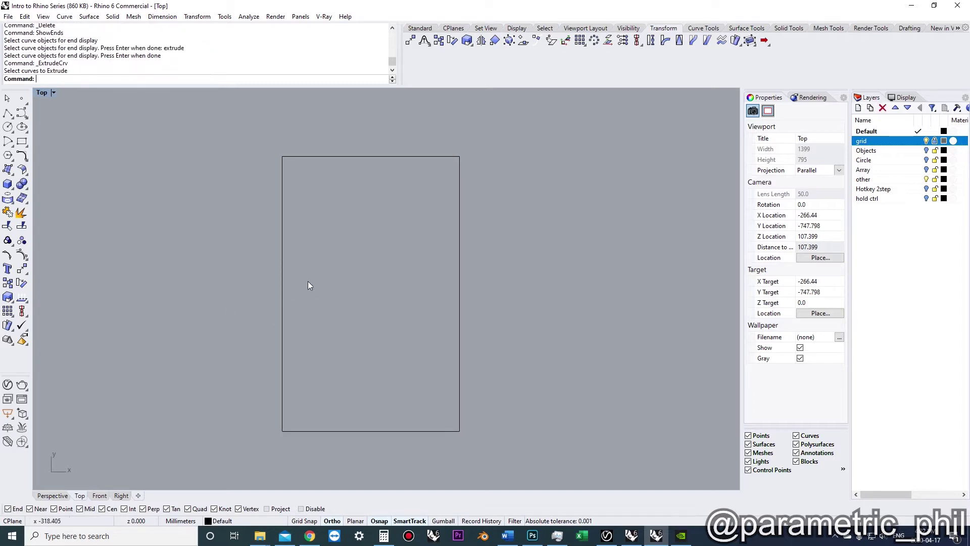
{"action": "left_click", "coordinate": [286, 287]}
{"action": "key", "text": "Return"}
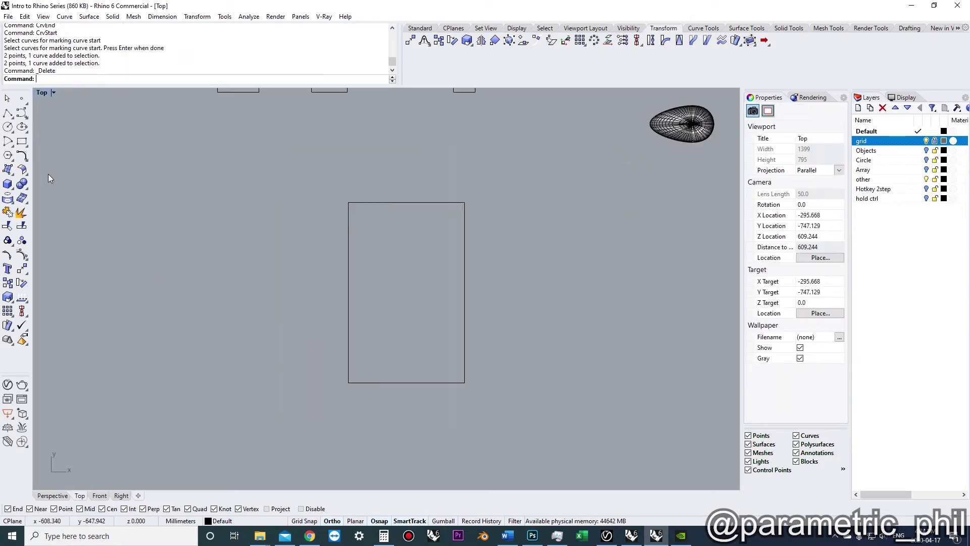
Draw a freeform blob curve beside the rectangle, ending near its starting point
{"action": "left_click", "coordinate": [22, 113]}
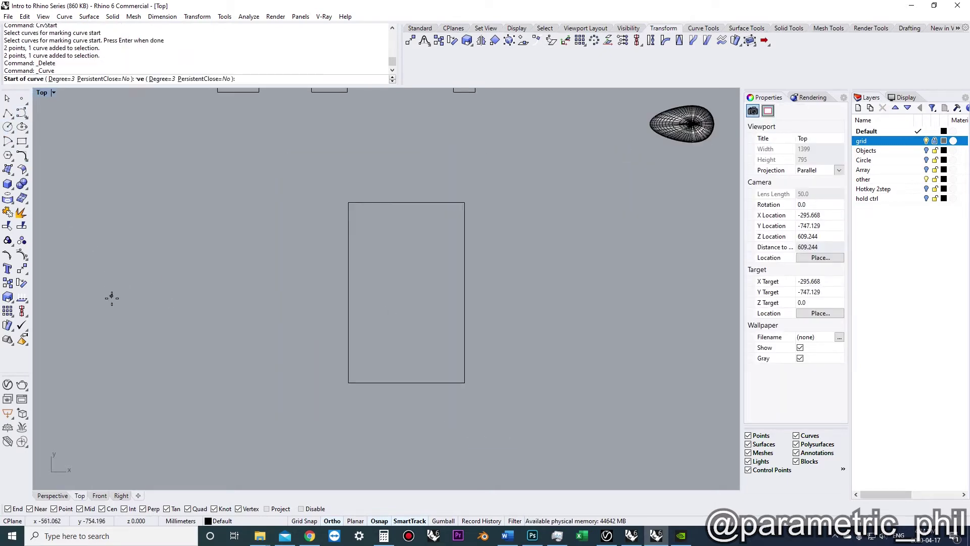
{"action": "left_click", "coordinate": [113, 271]}
{"action": "left_click", "coordinate": [135, 195]}
{"action": "left_click", "coordinate": [242, 179]}
{"action": "left_click", "coordinate": [280, 222]}
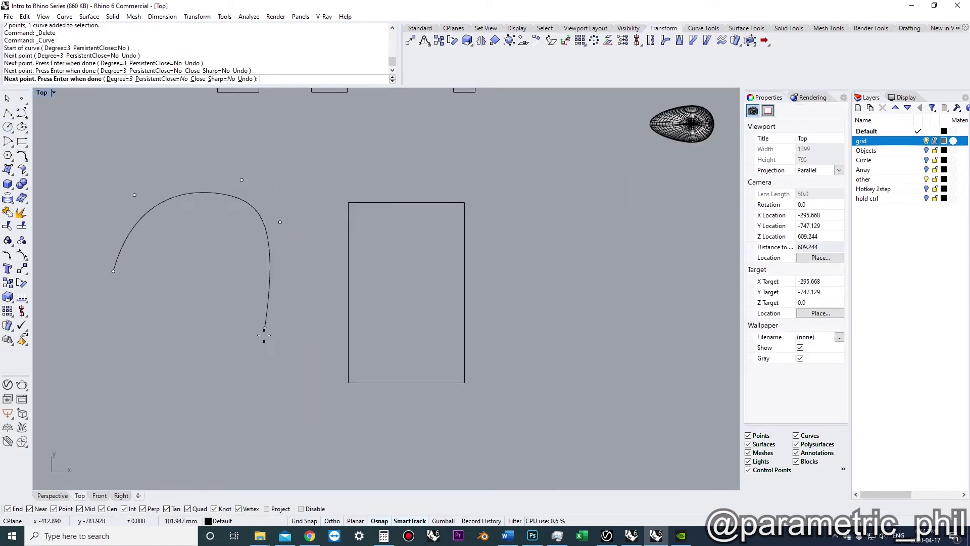
{"action": "left_click", "coordinate": [263, 334]}
{"action": "left_click", "coordinate": [172, 441]}
{"action": "left_click", "coordinate": [99, 345]}
{"action": "left_click", "coordinate": [104, 287]}
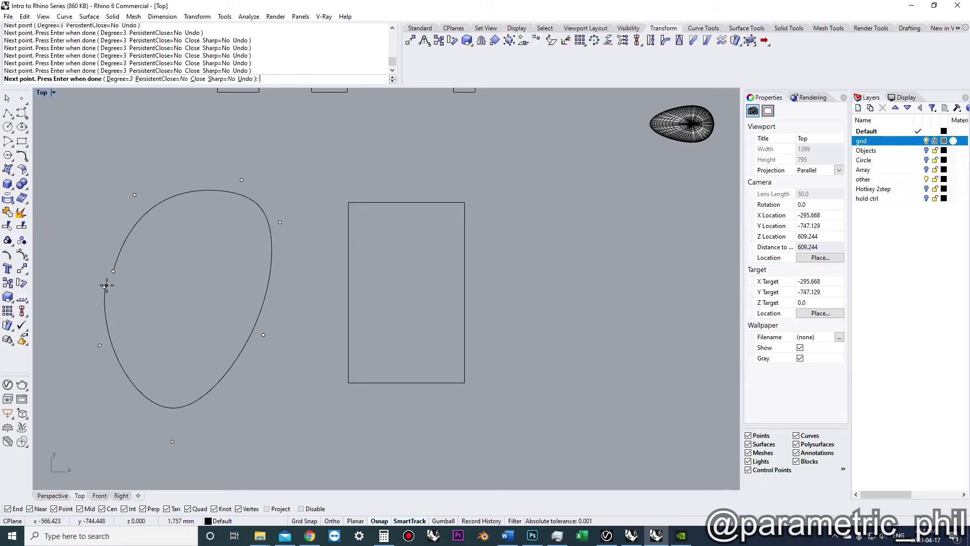
{"action": "scroll", "coordinate": [109, 281], "scroll_direction": "up", "scroll_amount": 5}
{"action": "scroll", "coordinate": [108, 271], "scroll_direction": "up", "scroll_amount": 5}
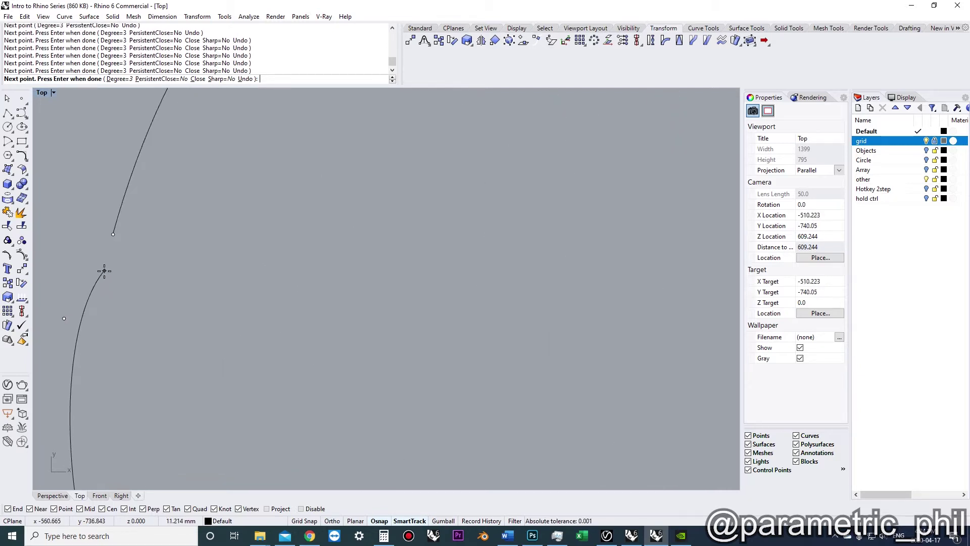
{"action": "scroll", "coordinate": [117, 225], "scroll_direction": "up", "scroll_amount": 3}
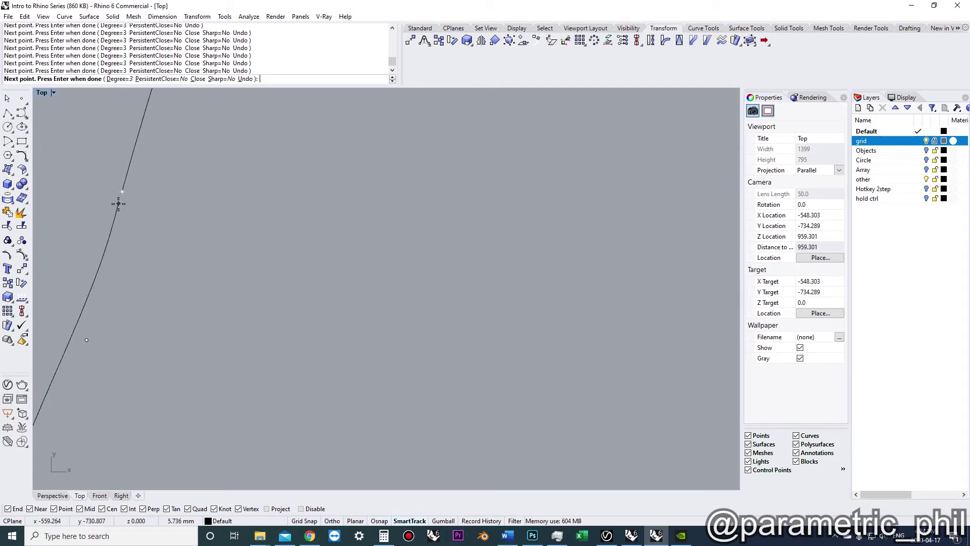
{"action": "key", "text": "Return"}
Close the freeform curve with CloseCrv, adding a straight joining segment
{"action": "scroll", "coordinate": [124, 212], "scroll_direction": "down", "scroll_amount": 8}
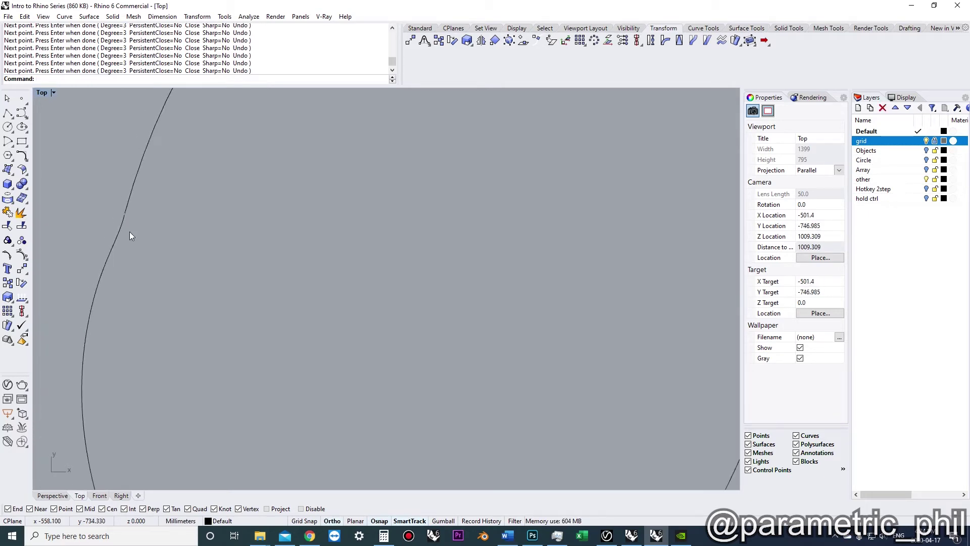
{"action": "scroll", "coordinate": [149, 254], "scroll_direction": "up", "scroll_amount": 2}
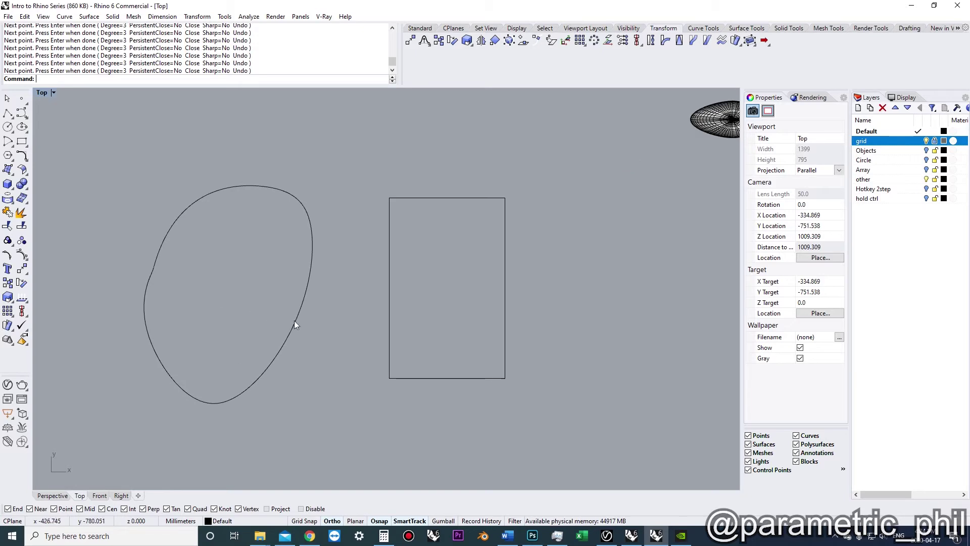
{"action": "left_click", "coordinate": [292, 334]}
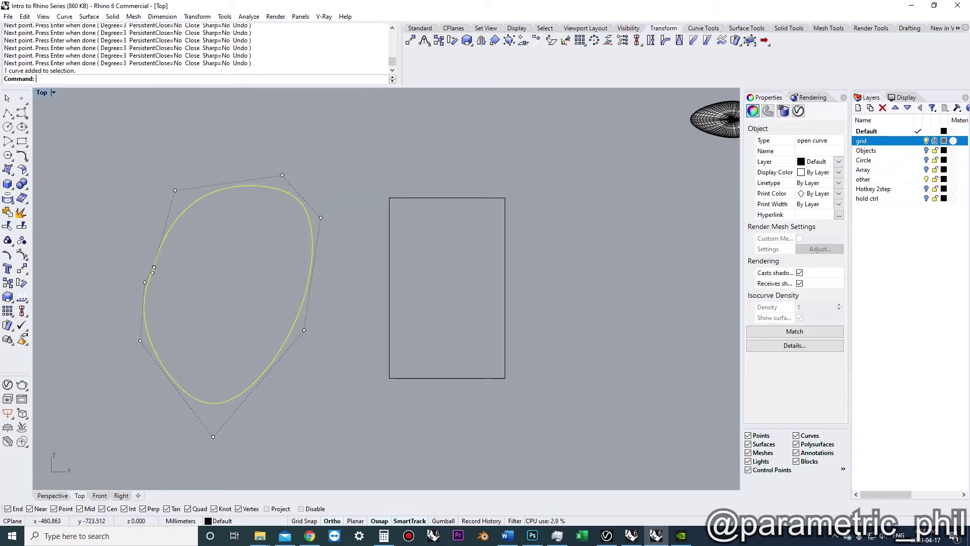
{"action": "type", "text": "CloseCrv"}
{"action": "key", "text": "Return"}
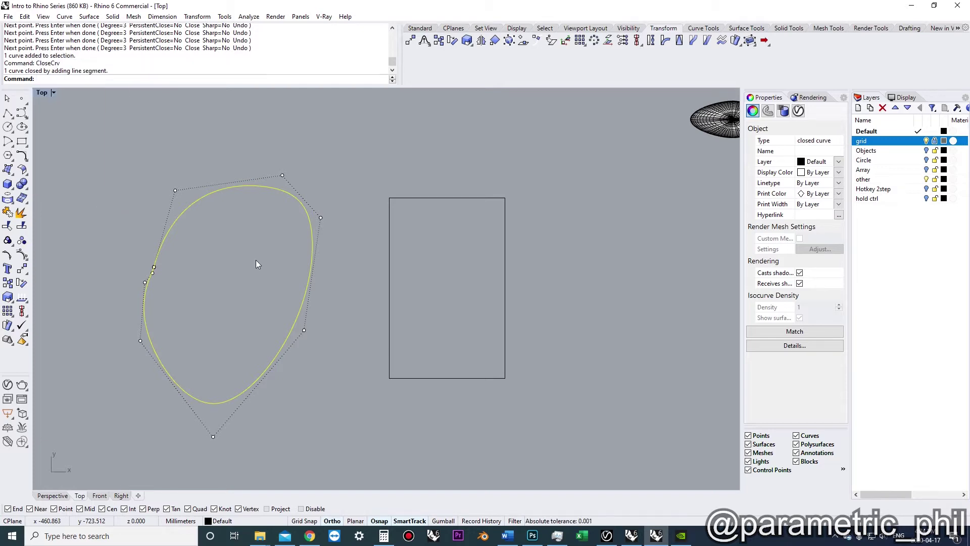
Undo CloseCrv so the freeform curve is open again
{"action": "key", "text": "Escape"}
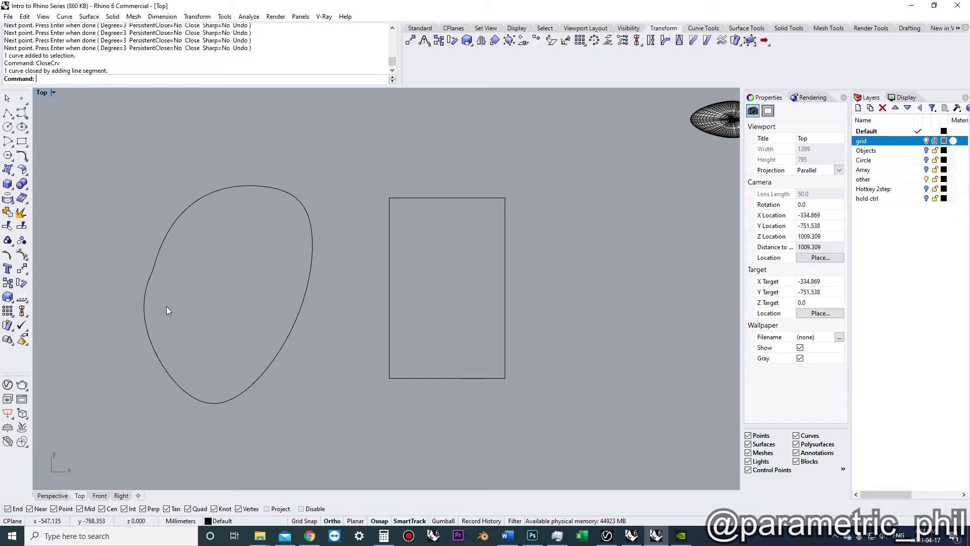
{"action": "scroll", "coordinate": [211, 295], "scroll_direction": "up", "scroll_amount": 1}
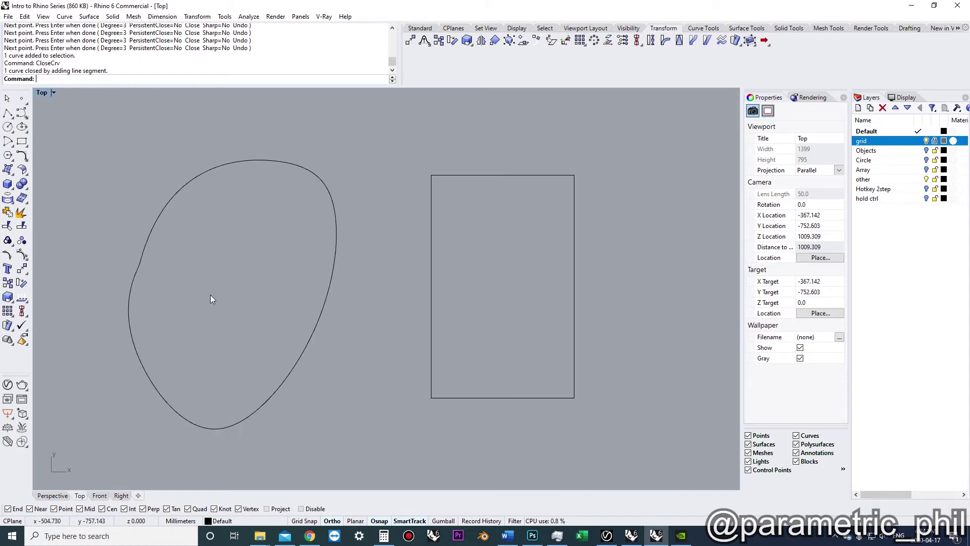
{"action": "key", "text": "ctrl+z"}
{"action": "right_click_drag", "start_coordinate": [210, 295], "coordinate": [240, 309]}
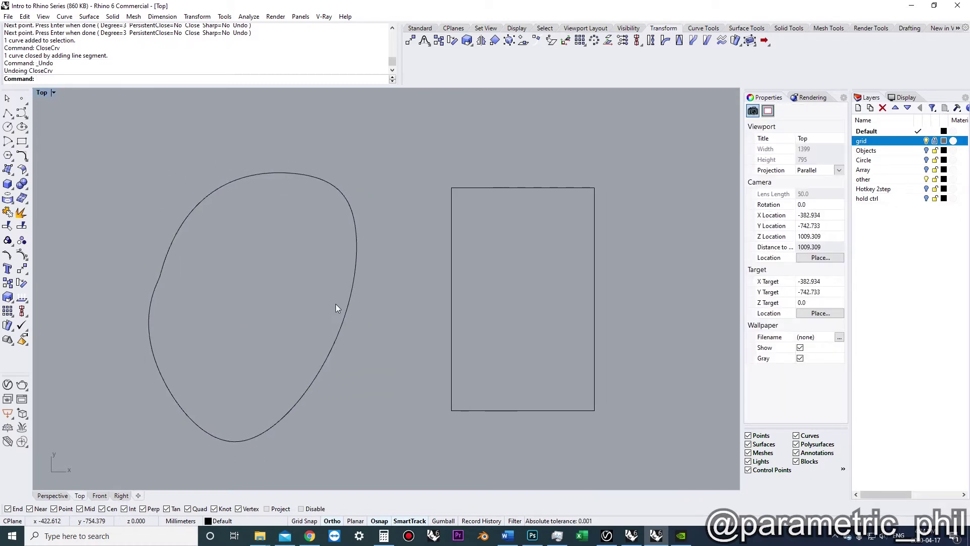
Run ShowEnds on the curve to inspect its two close-set ends, then dismiss the analysis
{"action": "left_click", "coordinate": [348, 303]}
{"action": "type", "text": "ShowEnds"}
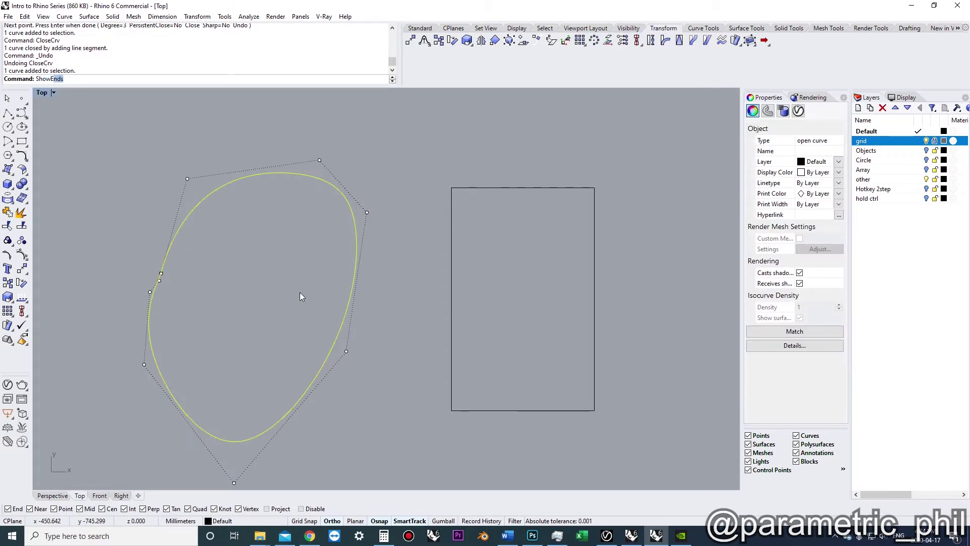
{"action": "key", "text": "Return"}
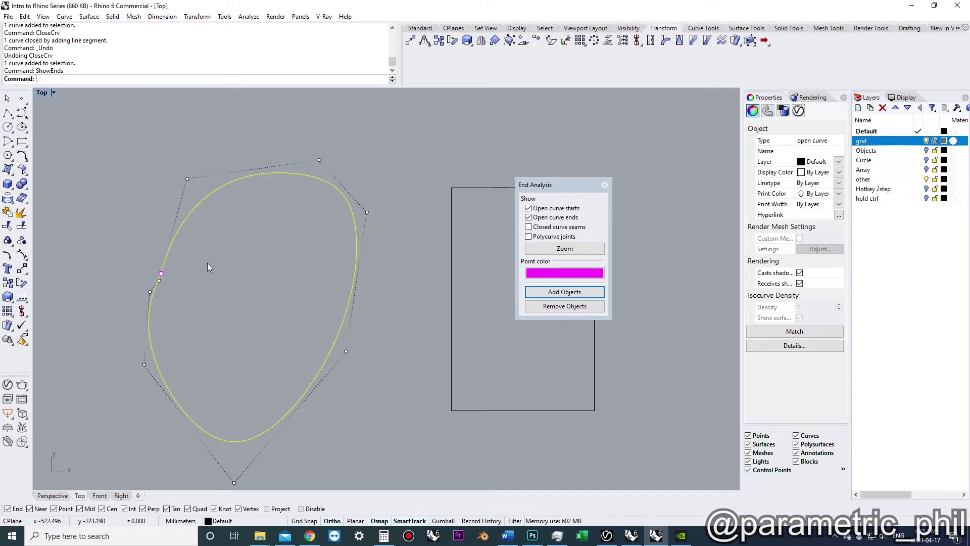
{"action": "scroll", "coordinate": [174, 278], "scroll_direction": "up", "scroll_amount": 6}
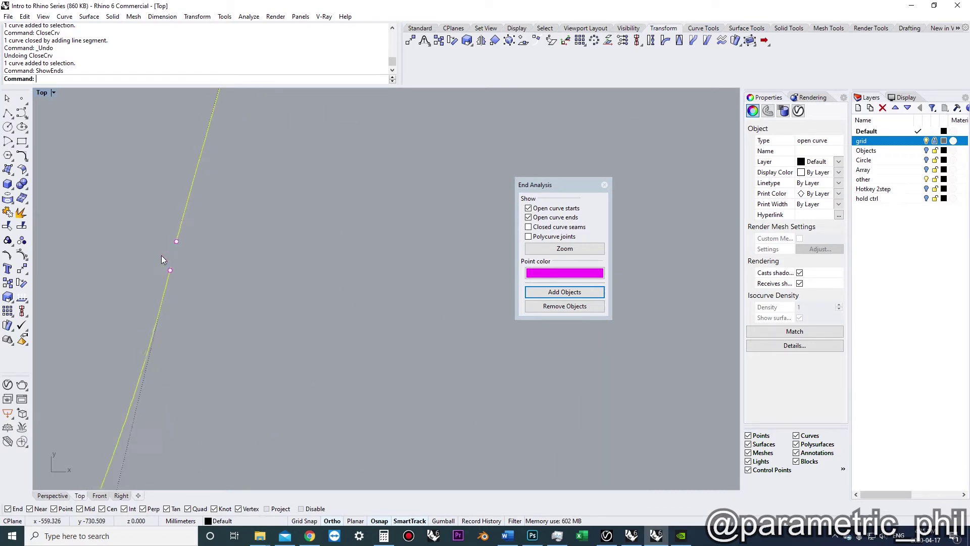
{"action": "scroll", "coordinate": [170, 269], "scroll_direction": "down", "scroll_amount": 6}
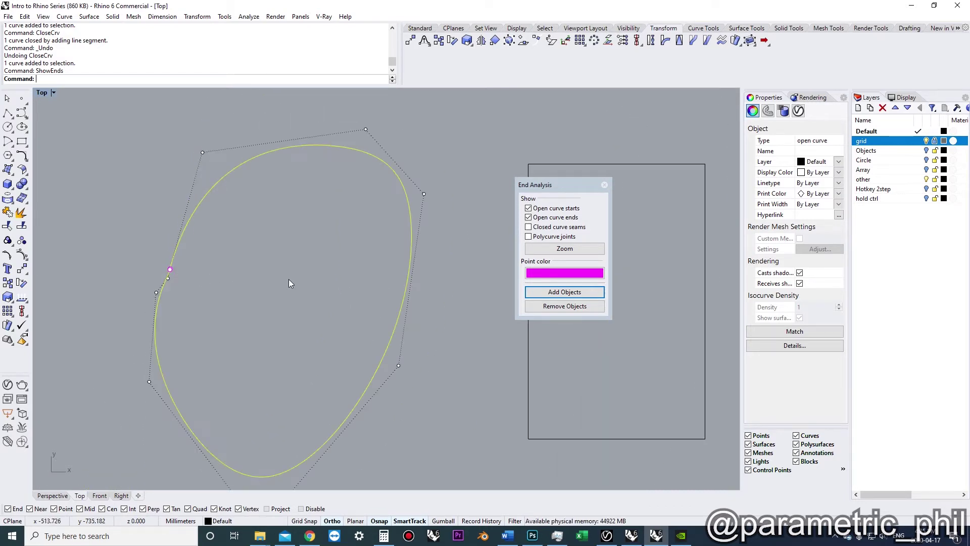
{"action": "right_click_drag", "start_coordinate": [170, 269], "coordinate": [287, 415]}
{"action": "key", "text": "Escape"}
{"action": "scroll", "coordinate": [314, 393], "scroll_direction": "down", "scroll_amount": 2}
Draw a D-shaped curve from the box's top-right to bottom-right corner with Ortho on
{"action": "scroll", "coordinate": [416, 265], "scroll_direction": "up", "scroll_amount": 8}
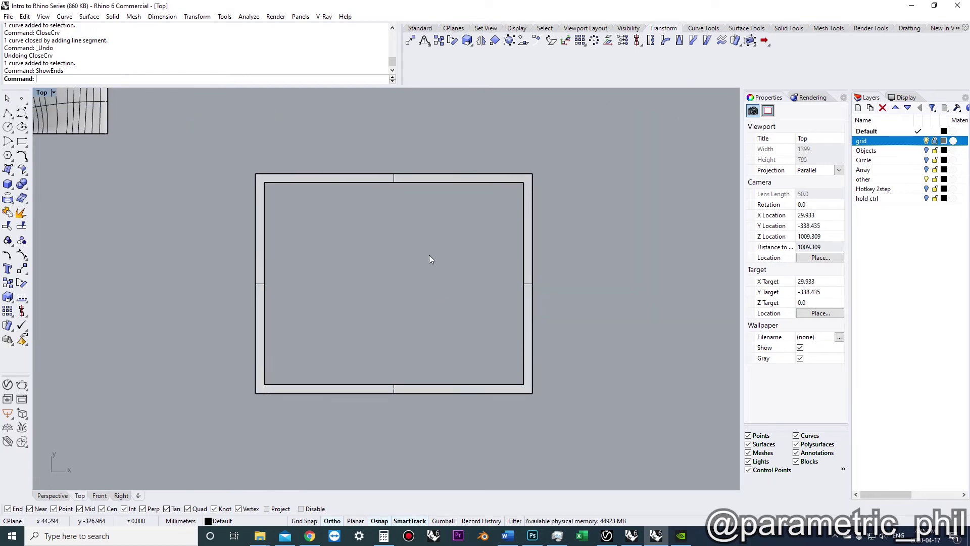
{"action": "scroll", "coordinate": [429, 260], "scroll_direction": "up", "scroll_amount": 2}
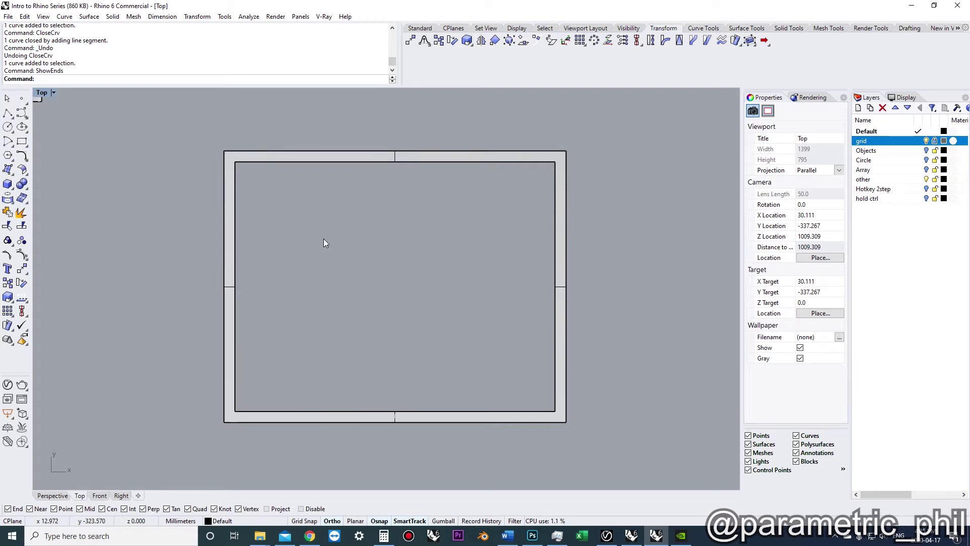
{"action": "left_click", "coordinate": [13, 112]}
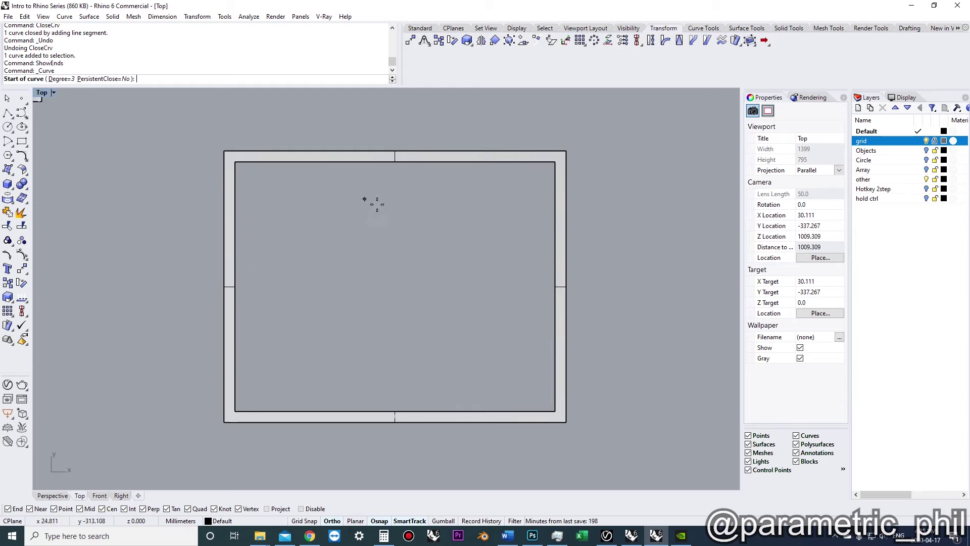
{"action": "scroll", "coordinate": [435, 262], "scroll_direction": "down", "scroll_amount": 2}
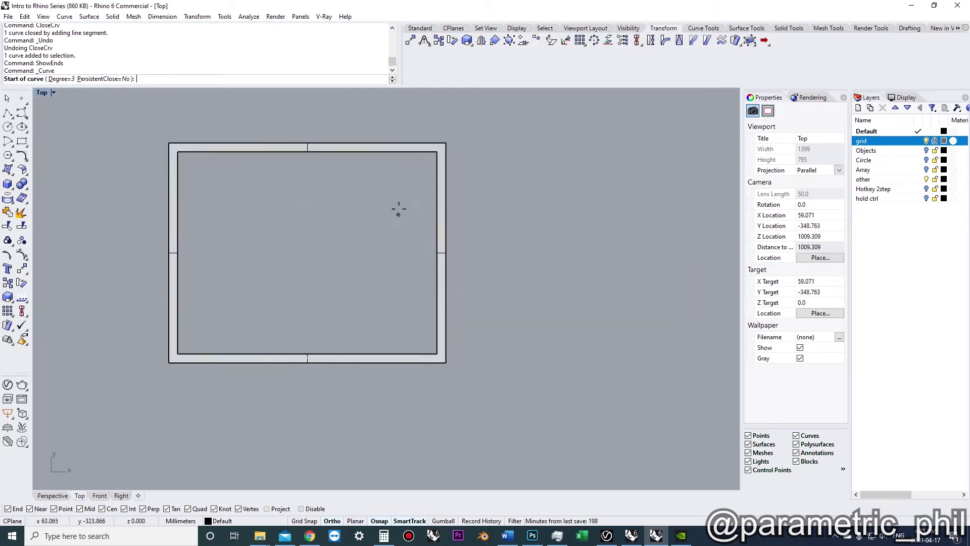
{"action": "left_click", "coordinate": [445, 143]}
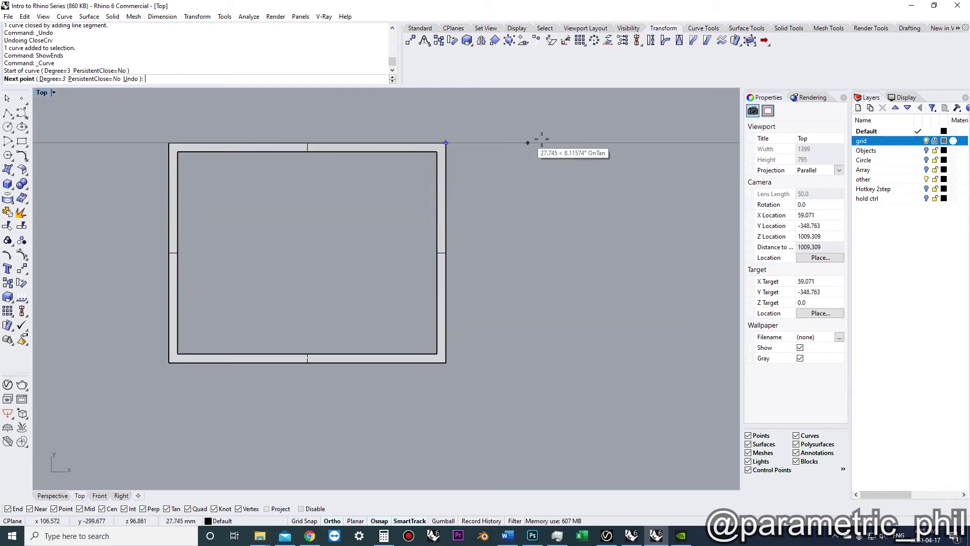
{"action": "left_click", "coordinate": [561, 143]}
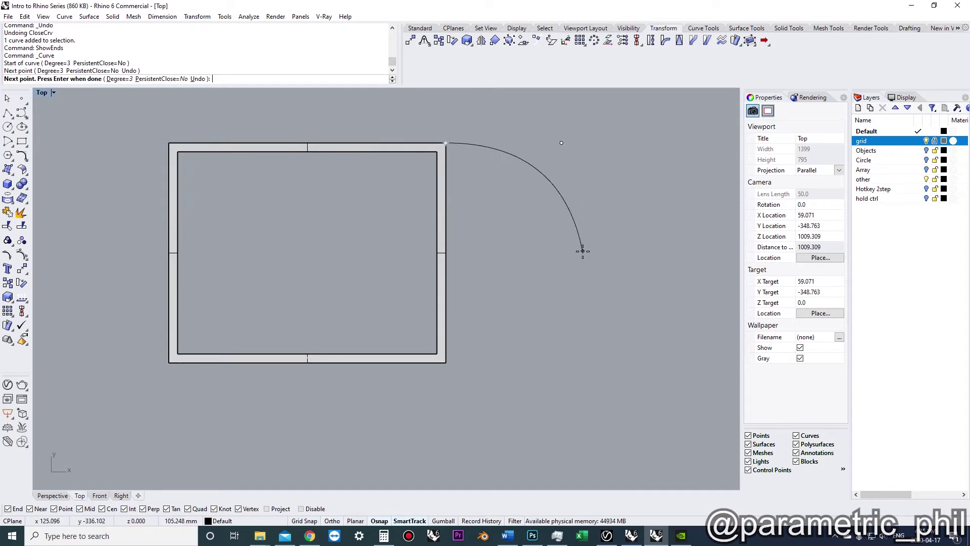
{"action": "key", "text": "F8"}
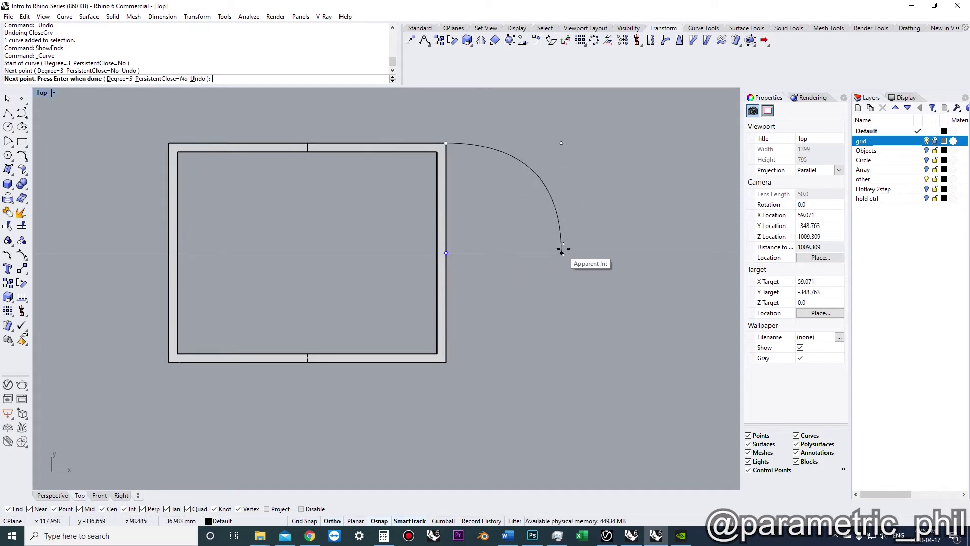
{"action": "left_click", "coordinate": [561, 253]}
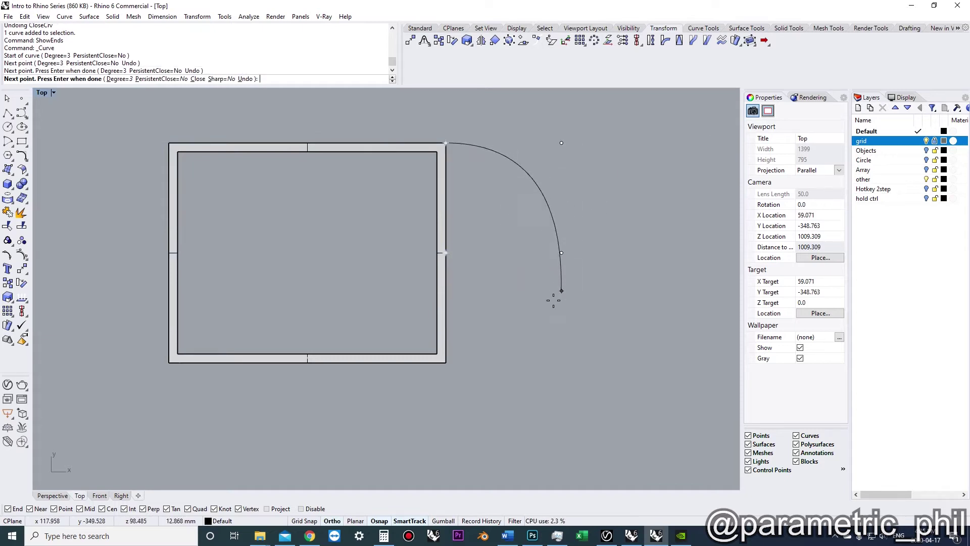
{"action": "left_click", "coordinate": [561, 362]}
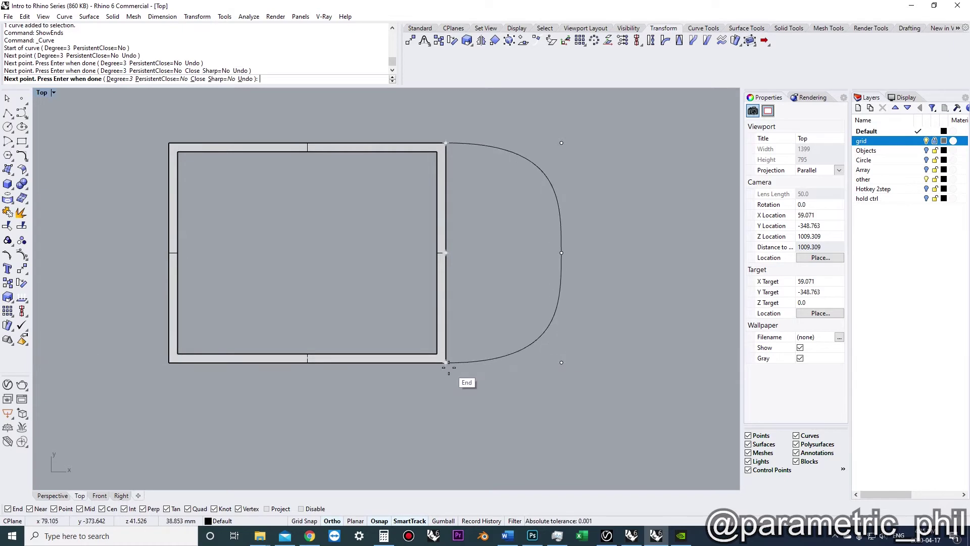
{"action": "left_click", "coordinate": [447, 363]}
{"action": "key", "text": "Return"}
Select the new curve and view it with the box from several angles in Perspective
{"action": "right_click_drag", "start_coordinate": [517, 304], "coordinate": [475, 316]}
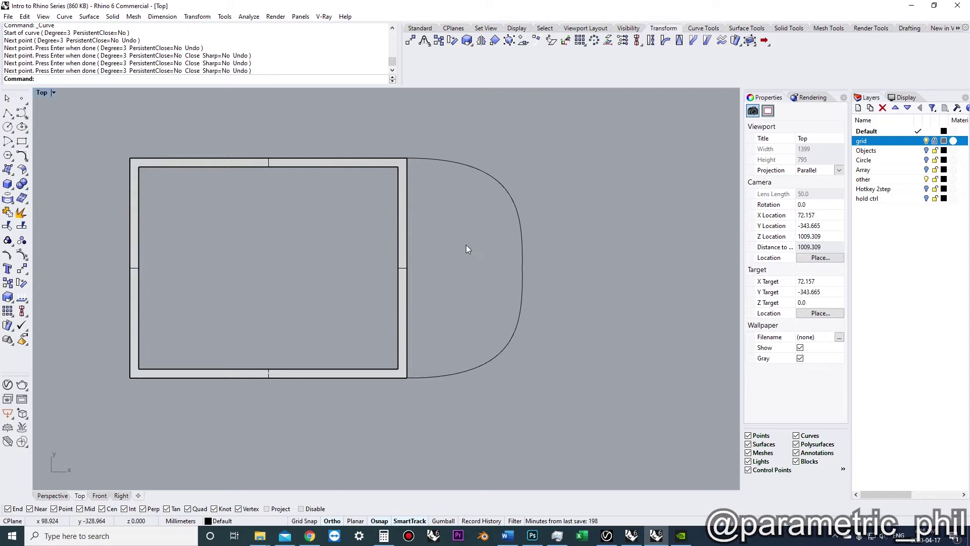
{"action": "left_click", "coordinate": [494, 355]}
{"action": "right_click_drag", "start_coordinate": [477, 326], "coordinate": [454, 342]}
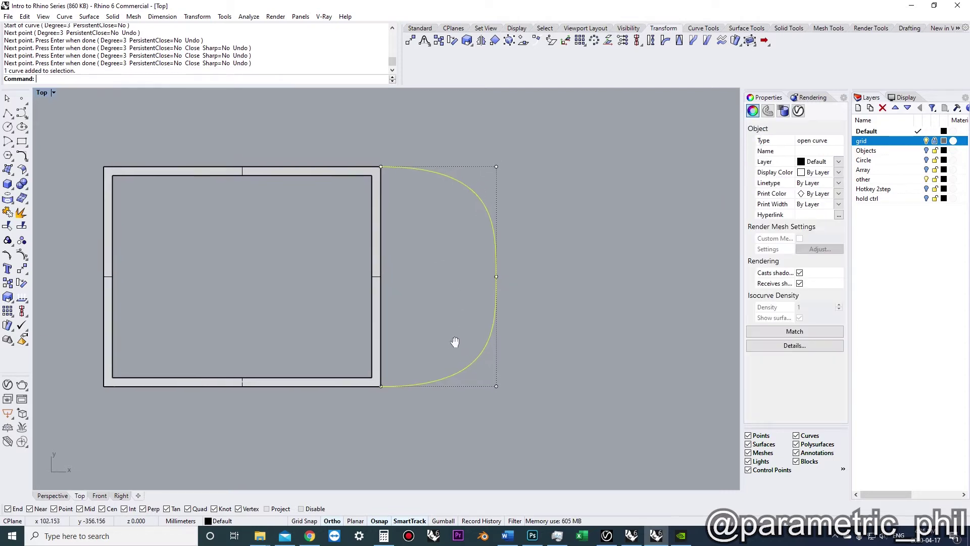
{"action": "scroll", "coordinate": [401, 316], "scroll_direction": "up", "scroll_amount": 3}
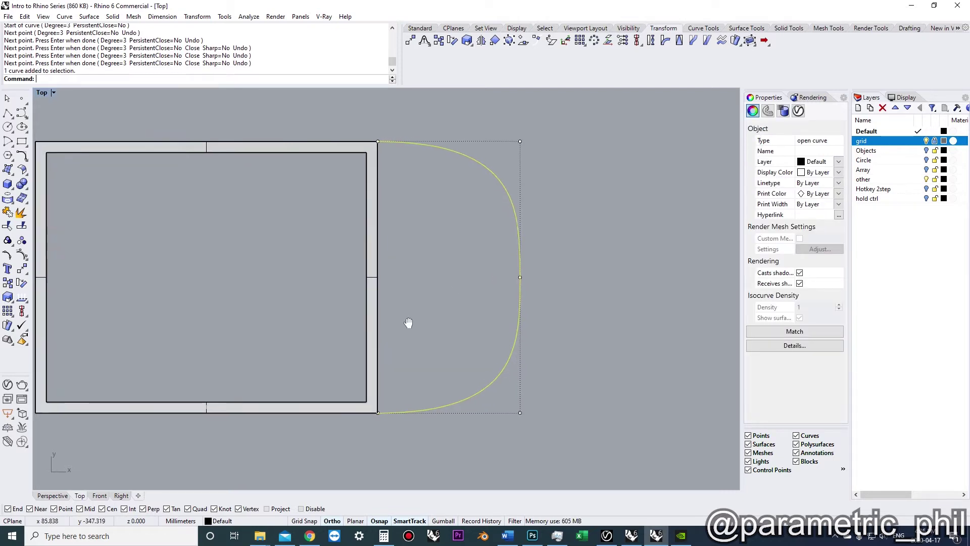
{"action": "left_click", "coordinate": [53, 496]}
{"action": "scroll", "coordinate": [293, 307], "scroll_direction": "down", "scroll_amount": 5}
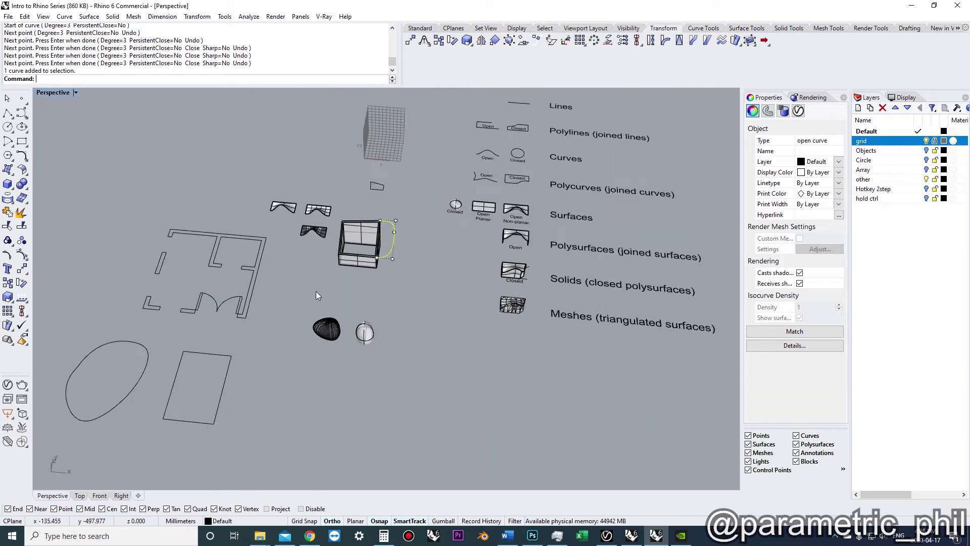
{"action": "right_click_drag", "start_coordinate": [316, 291], "coordinate": [364, 451]}
{"action": "scroll", "coordinate": [402, 439], "scroll_direction": "up", "scroll_amount": 3}
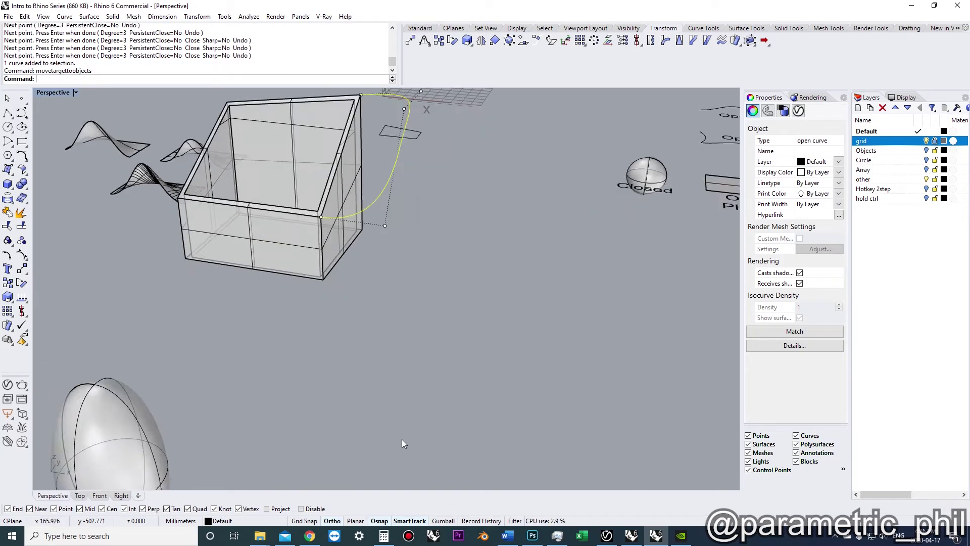
{"action": "scroll", "coordinate": [353, 277], "scroll_direction": "down", "scroll_amount": 3}
{"action": "right_click_drag", "start_coordinate": [353, 277], "coordinate": [399, 312]}
{"action": "left_click", "coordinate": [398, 312]}
{"action": "left_click", "coordinate": [387, 256]}
{"action": "type", "text": "S"}
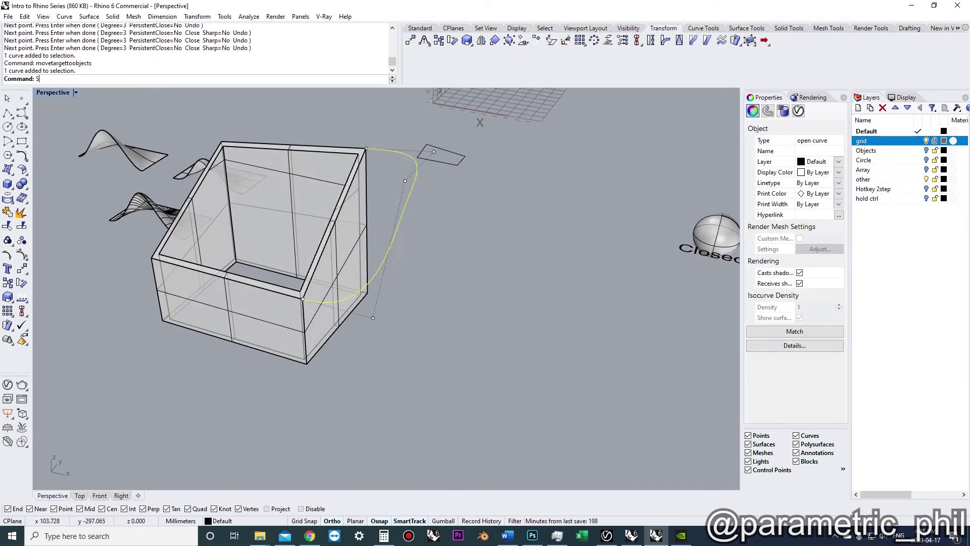
{"action": "type", "text": "etPt"}
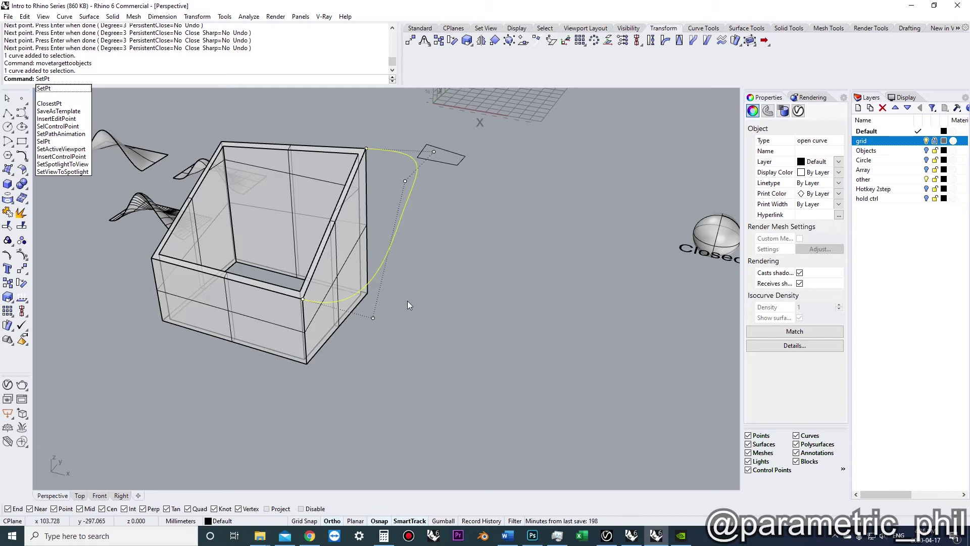
{"action": "key", "text": "Return"}
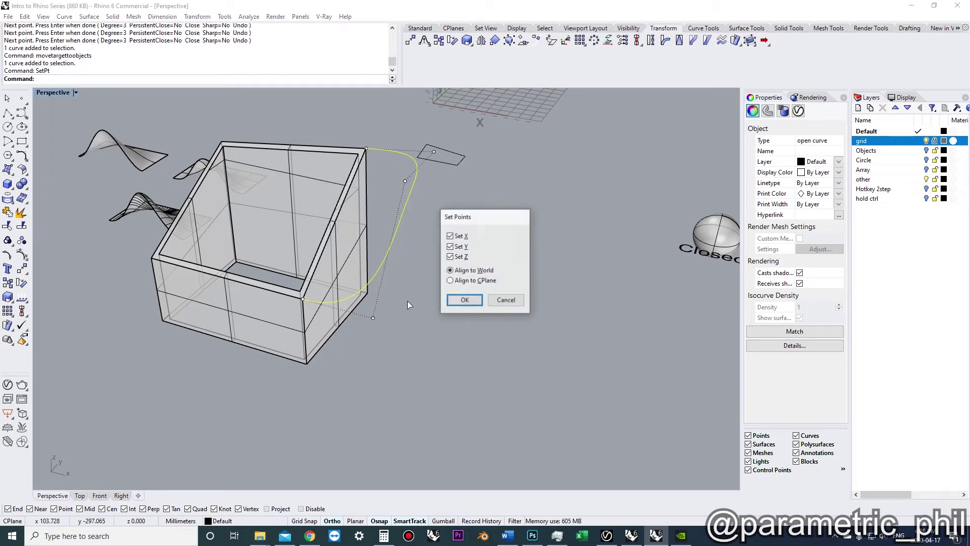
{"action": "left_click", "coordinate": [450, 247]}
{"action": "left_click", "coordinate": [449, 236]}
{"action": "left_click_drag", "start_coordinate": [482, 222], "coordinate": [635, 176]}
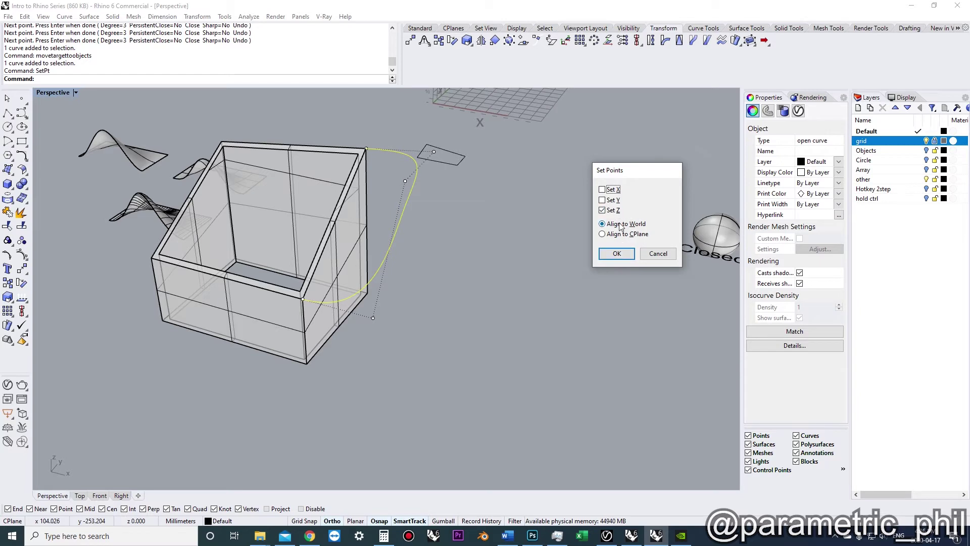
{"action": "left_click", "coordinate": [617, 253]}
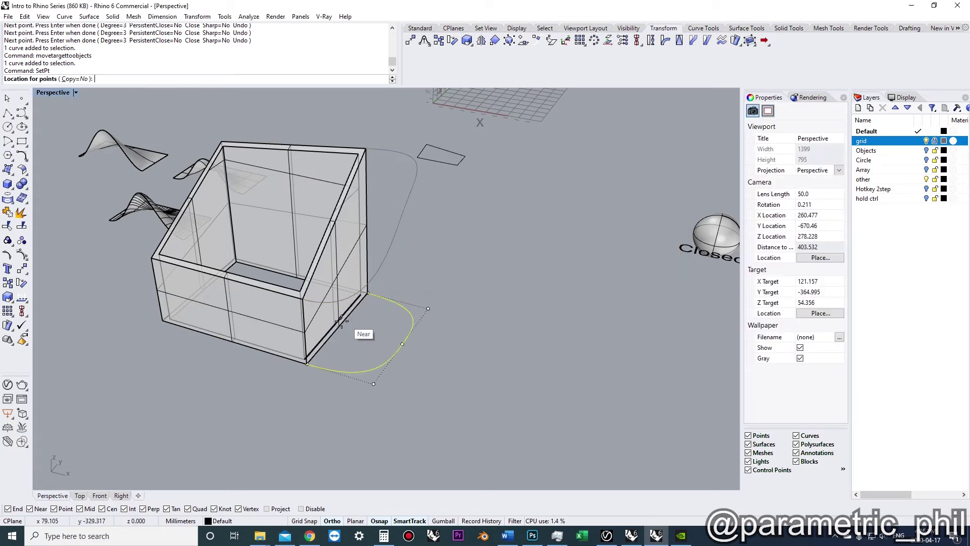
{"action": "left_click", "coordinate": [303, 300]}
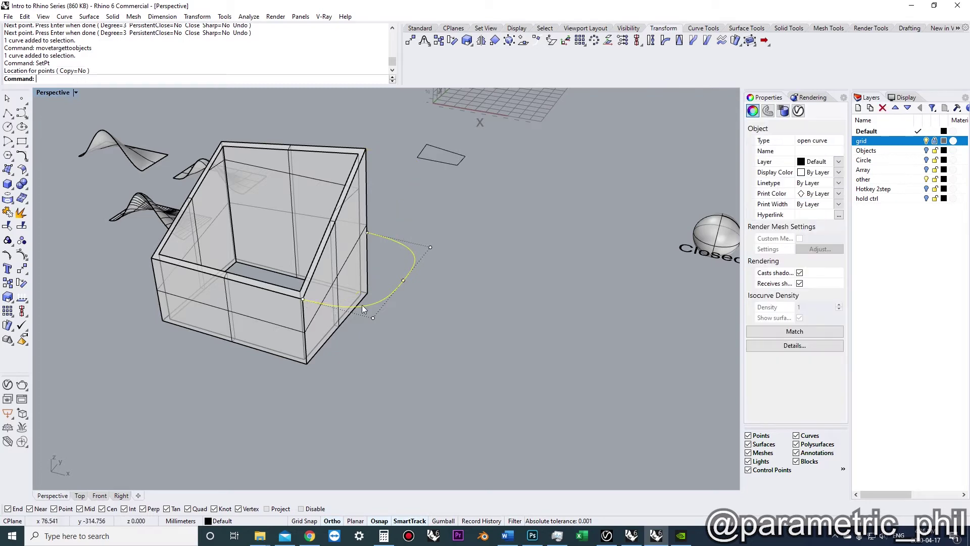
{"action": "scroll", "coordinate": [362, 305], "scroll_direction": "up", "scroll_amount": 4}
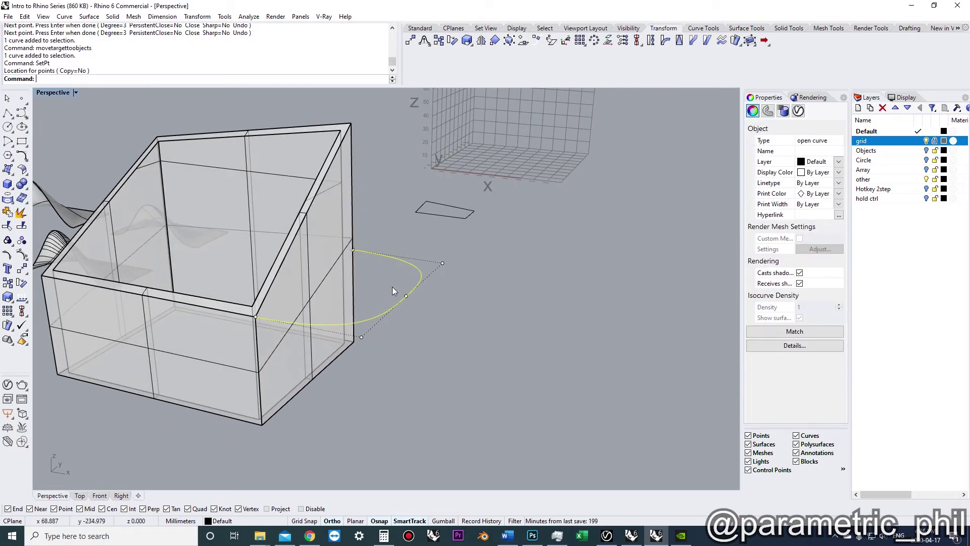
{"action": "type", "text": "closecrv"}
{"action": "key", "text": "Return"}
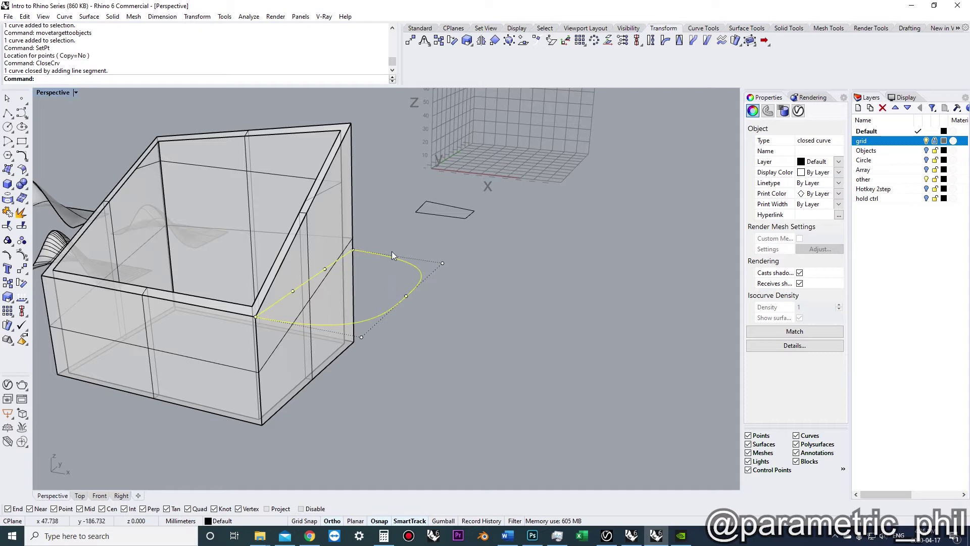
{"action": "type", "text": "extrude"}
{"action": "key", "text": "Return"}
{"action": "left_click", "coordinate": [435, 338]}
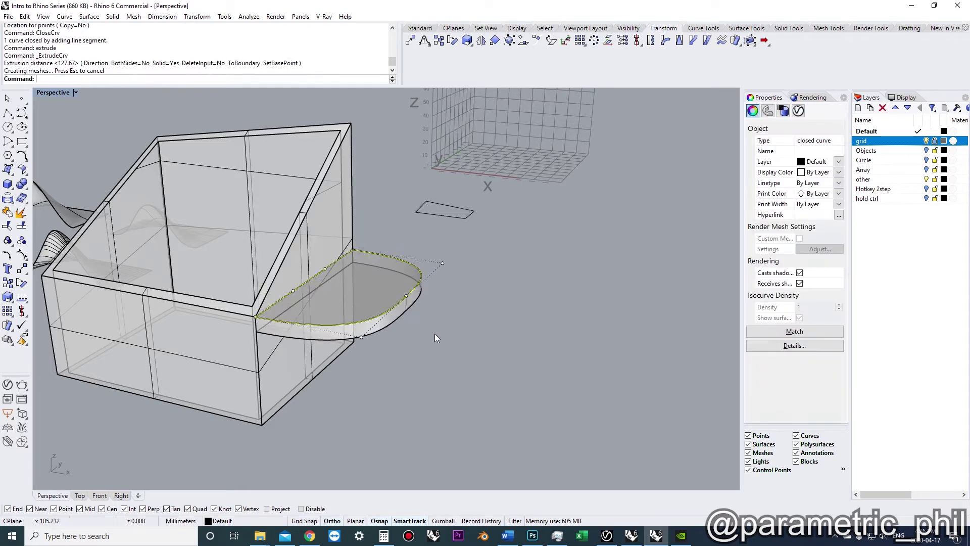
{"action": "right_click_drag", "start_coordinate": [437, 338], "coordinate": [418, 315]}
{"action": "key", "text": "ctrl+z"}
{"action": "key", "text": "ctrl+z"}
{"action": "key", "text": "ctrl+z"}
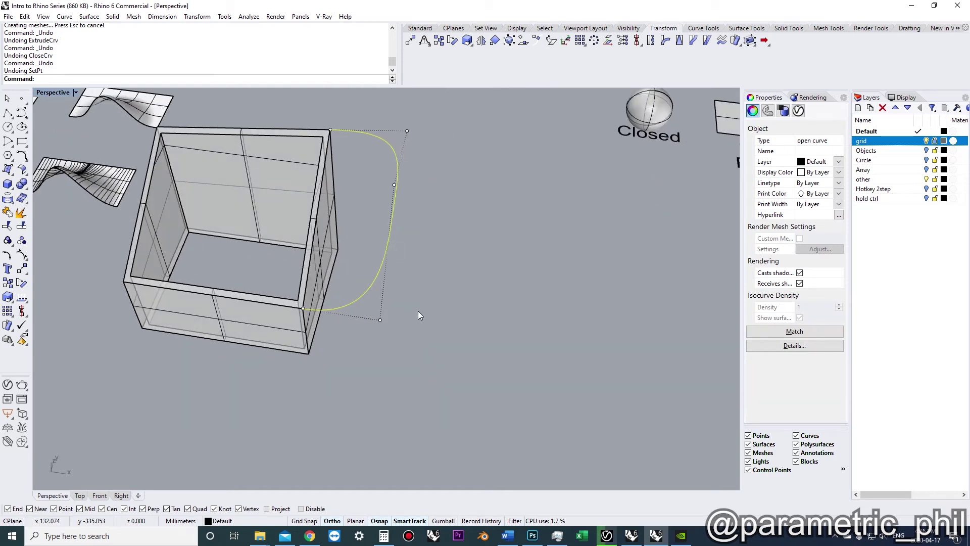
{"action": "key", "text": "Delete"}
In Top view with Project snap, draw a rounded curve from one base corner around the side to the other
{"action": "left_click", "coordinate": [80, 495]}
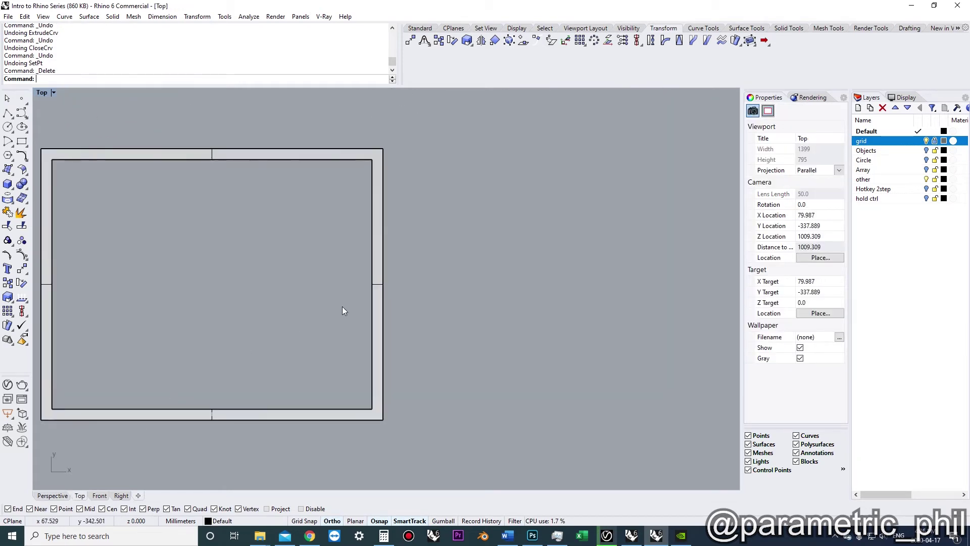
{"action": "left_click", "coordinate": [266, 509]}
{"action": "left_click", "coordinate": [7, 112]}
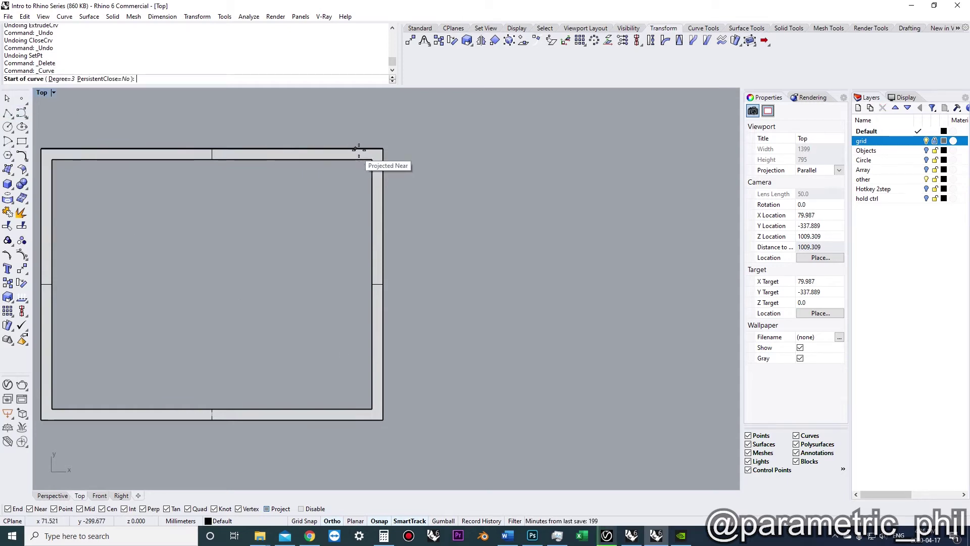
{"action": "left_click", "coordinate": [383, 149]}
{"action": "left_click", "coordinate": [506, 148]}
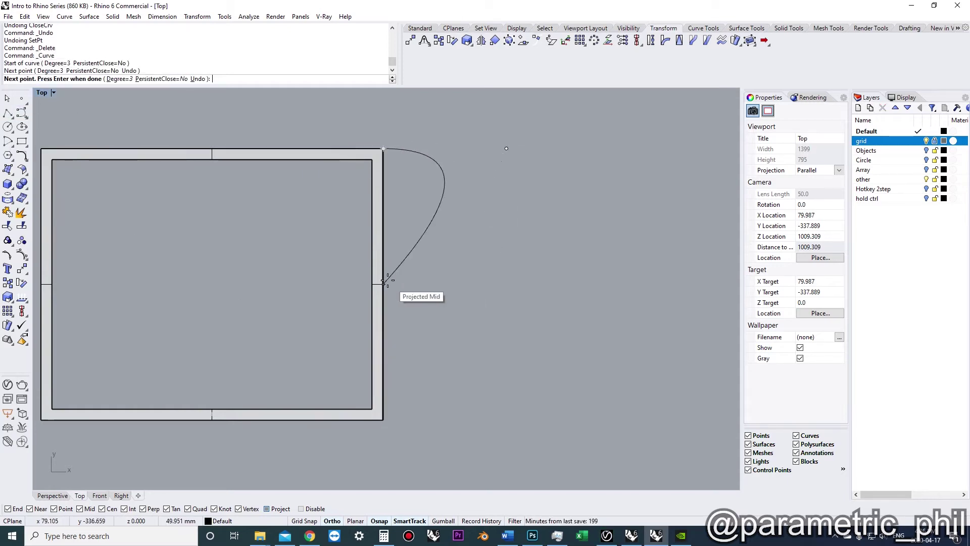
{"action": "left_click", "coordinate": [506, 284]}
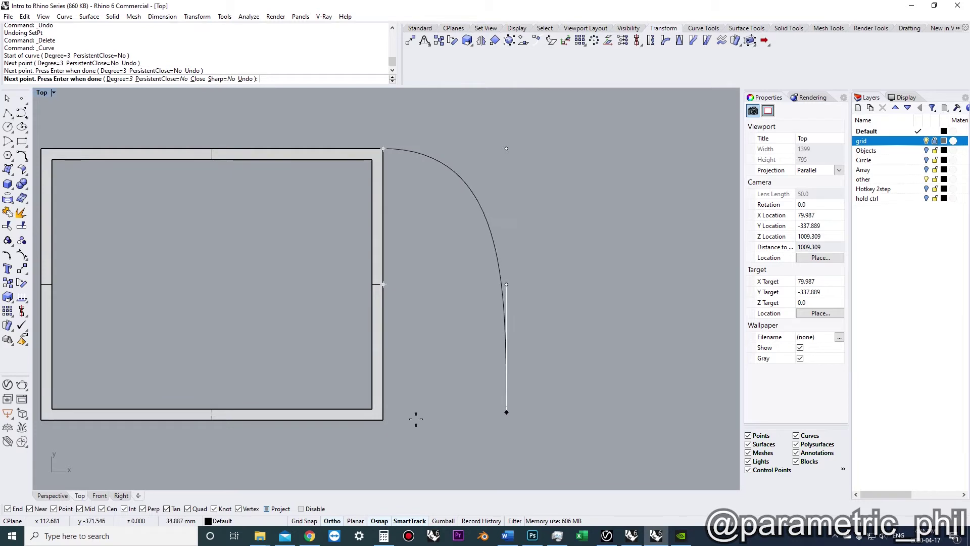
{"action": "left_click", "coordinate": [388, 418]}
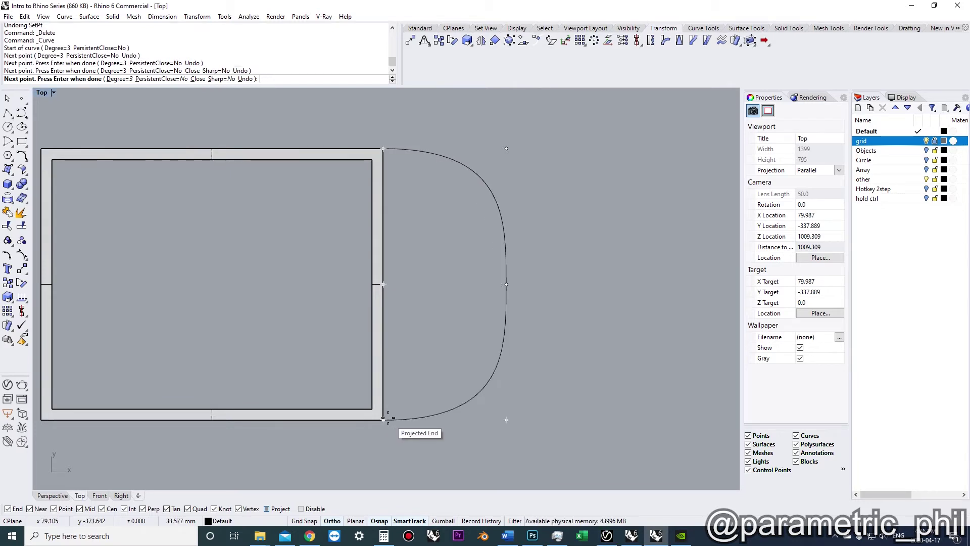
{"action": "left_click", "coordinate": [387, 417]}
{"action": "key", "text": "Return"}
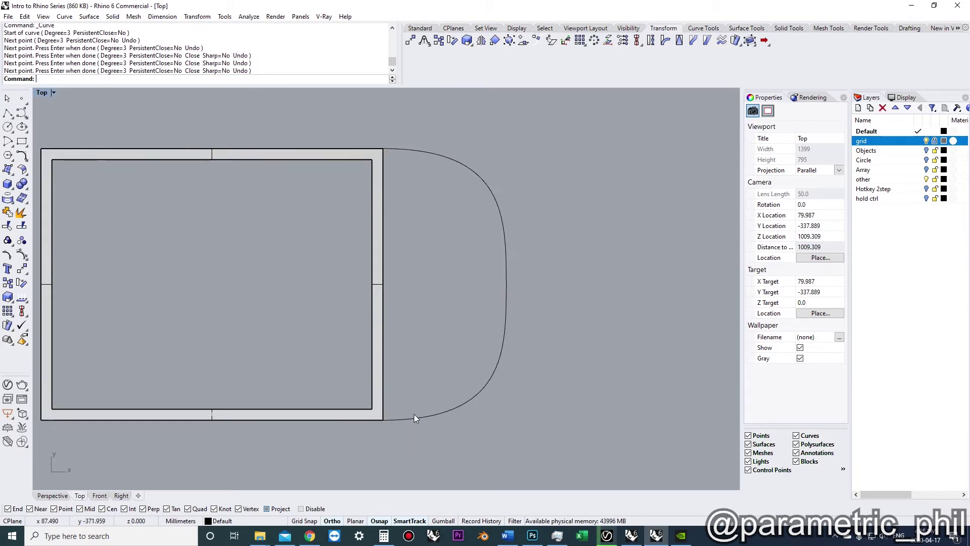
Return to Perspective, orbit around the box, and select the new curve
{"action": "left_click", "coordinate": [52, 496]}
{"action": "right_click_drag", "start_coordinate": [269, 398], "coordinate": [331, 424]}
{"action": "scroll", "coordinate": [256, 336], "scroll_direction": "down", "scroll_amount": 3}
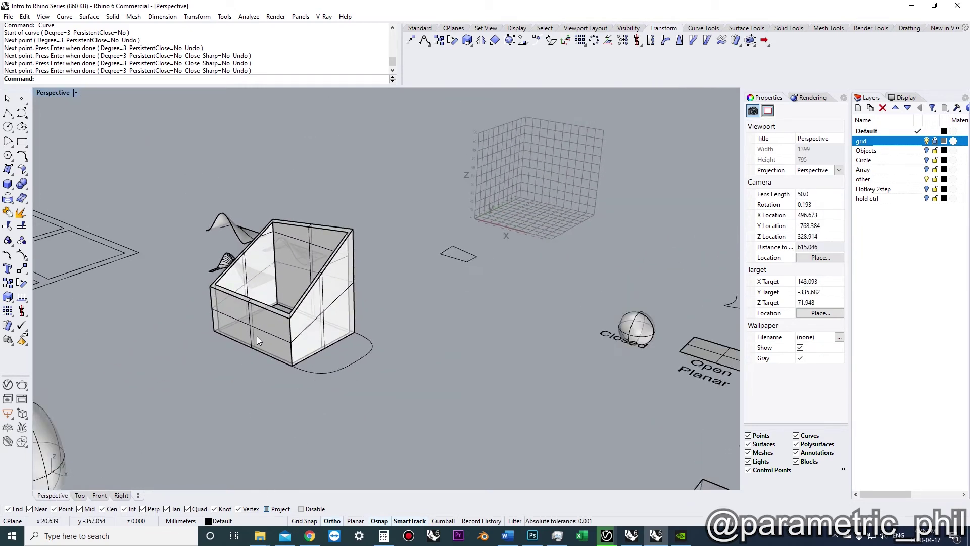
{"action": "right_click_drag", "start_coordinate": [256, 336], "coordinate": [315, 380]}
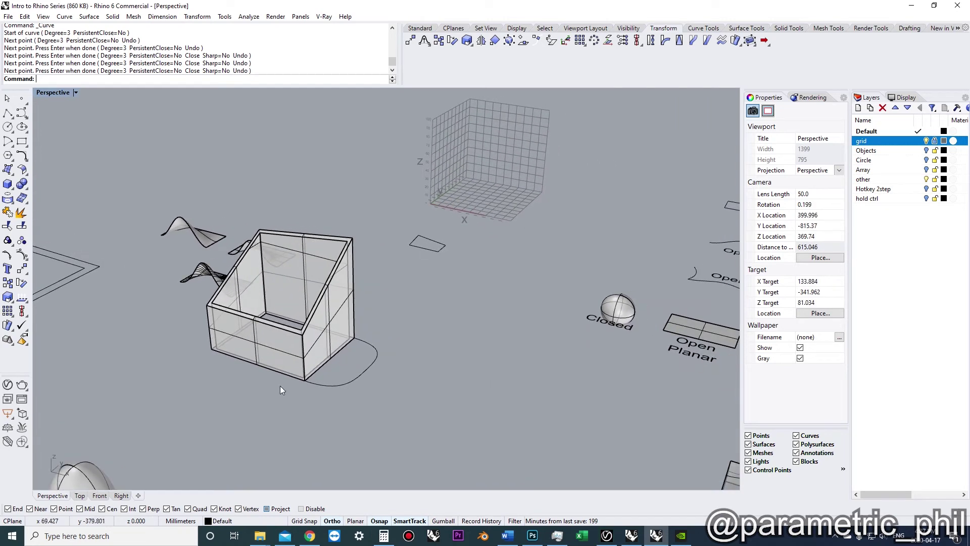
{"action": "right_click_drag", "start_coordinate": [205, 448], "coordinate": [303, 374]}
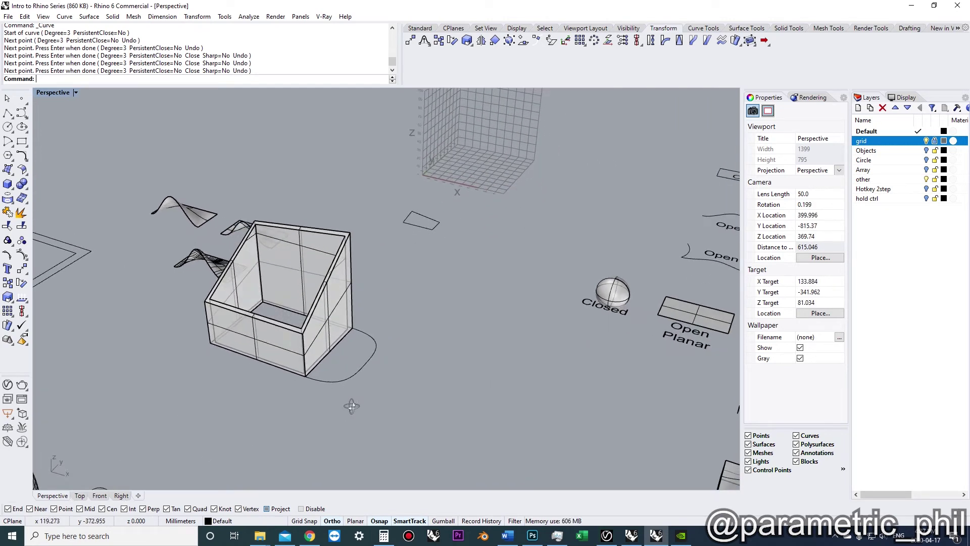
{"action": "scroll", "coordinate": [332, 360], "scroll_direction": "up", "scroll_amount": 3}
{"action": "scroll", "coordinate": [371, 376], "scroll_direction": "up", "scroll_amount": 3}
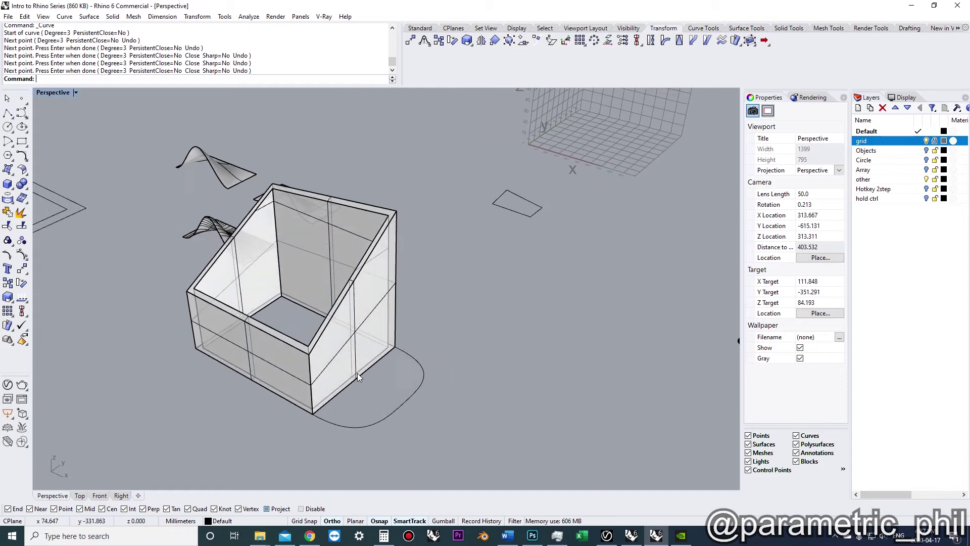
{"action": "mouse_move", "coordinate": [356, 363]}
{"action": "right_mouse_down"}
{"action": "mouse_move", "coordinate": [343, 355]}
{"action": "mouse_move", "coordinate": [344, 366]}
{"action": "mouse_move", "coordinate": [356, 360]}
{"action": "mouse_move", "coordinate": [365, 382]}
{"action": "mouse_move", "coordinate": [352, 367]}
{"action": "right_mouse_up"}
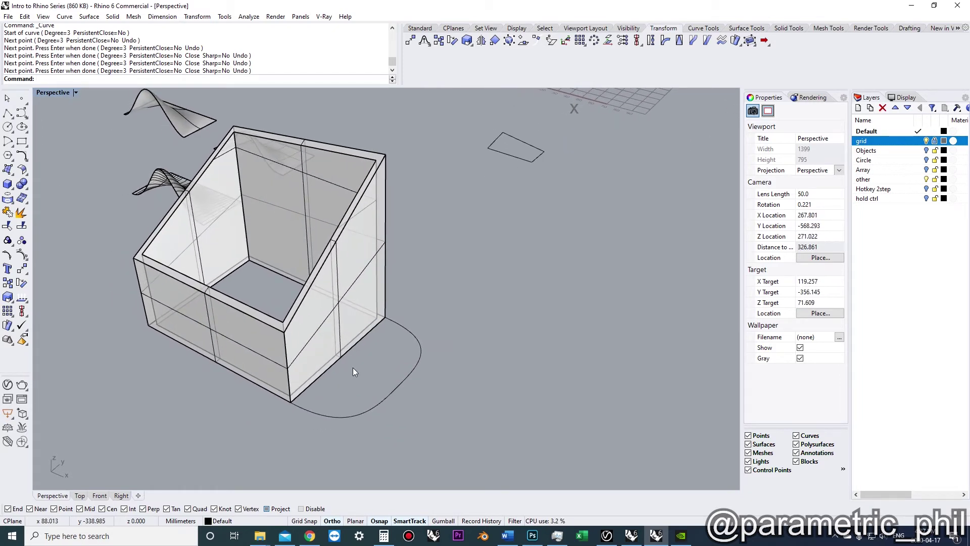
{"action": "scroll", "coordinate": [365, 360], "scroll_direction": "down", "scroll_amount": 5}
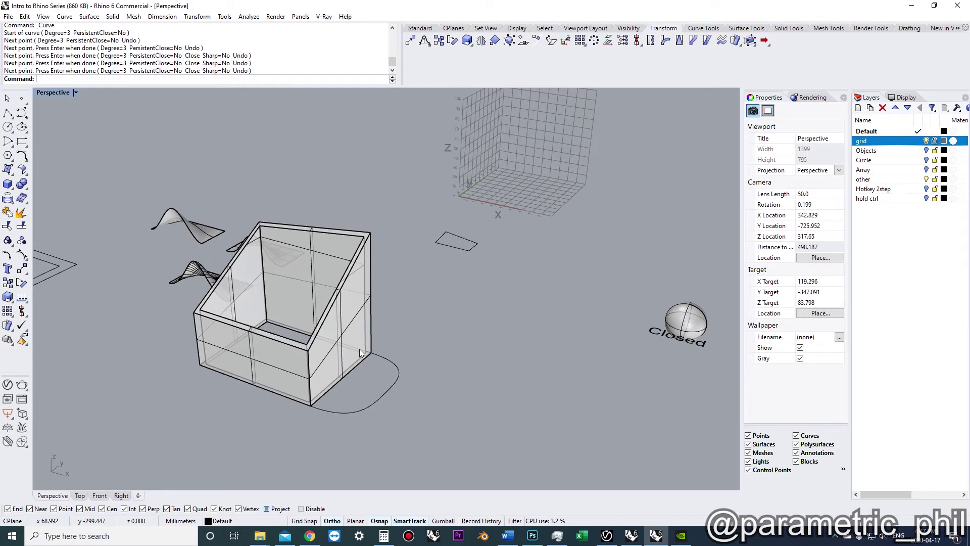
{"action": "left_click", "coordinate": [382, 353]}
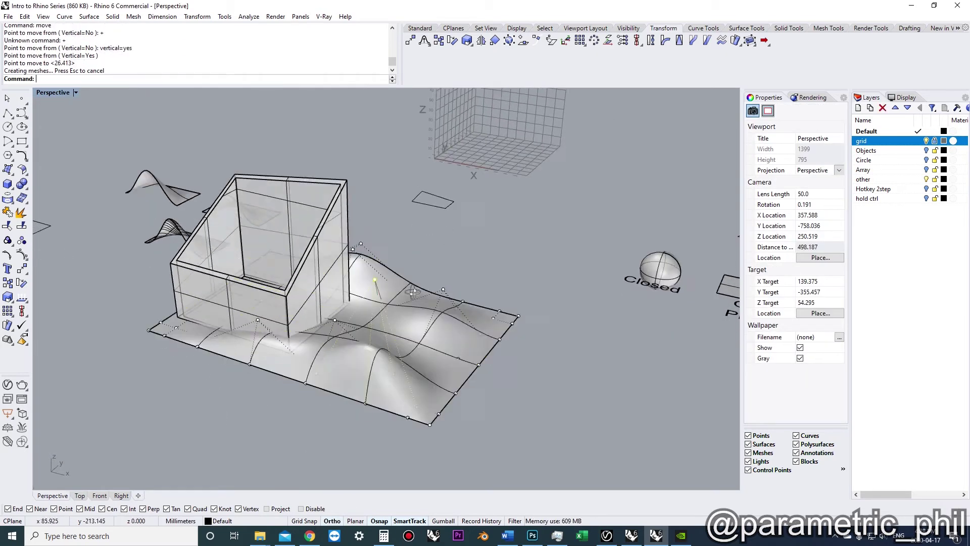
Delete the selected surface, paste the copied curve back, and close it with CloseCrv
{"action": "left_click", "coordinate": [342, 356]}
{"action": "key", "text": "Delete"}
{"action": "key", "text": "ctrl+v"}
{"action": "right_click_drag", "start_coordinate": [374, 225], "coordinate": [213, 218]}
{"action": "type", "text": "CloseCrv"}
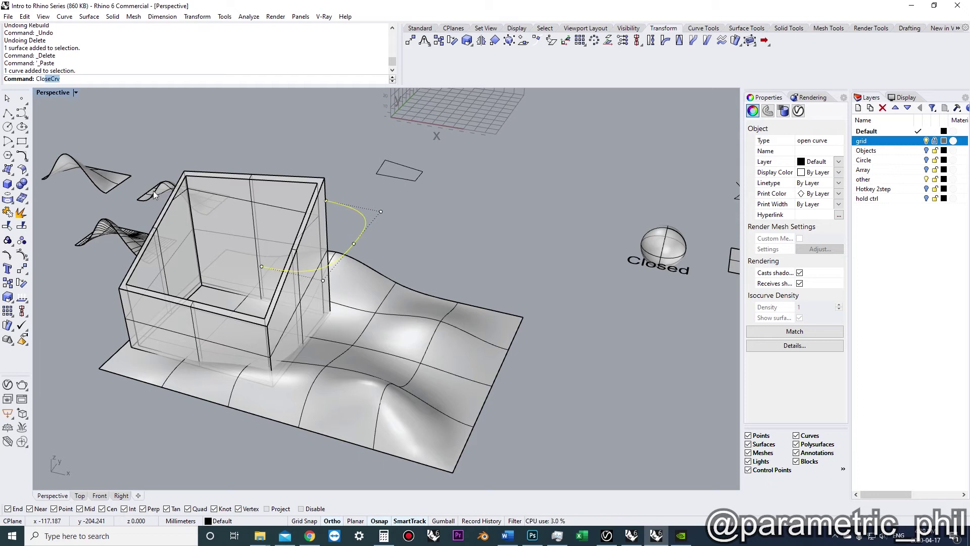
{"action": "key", "text": "Return"}
Start projecting the closed curve, picking the wavy surface as the target
{"action": "mouse_move", "coordinate": [437, 280]}
{"action": "right_mouse_down"}
{"action": "mouse_move", "coordinate": [410, 323]}
{"action": "mouse_move", "coordinate": [436, 303]}
{"action": "mouse_move", "coordinate": [383, 261]}
{"action": "right_mouse_up"}
{"action": "left_click", "coordinate": [410, 323]}
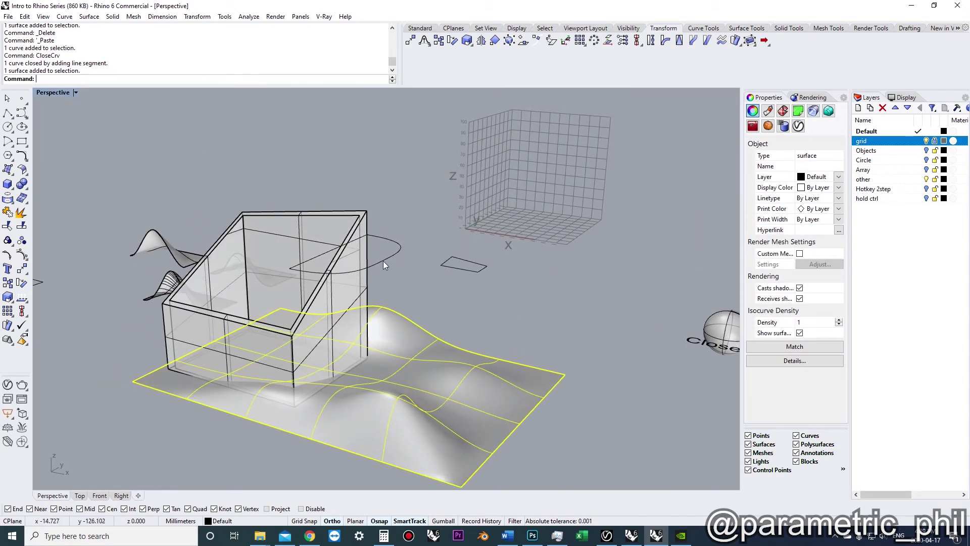
{"action": "left_click", "coordinate": [384, 260]}
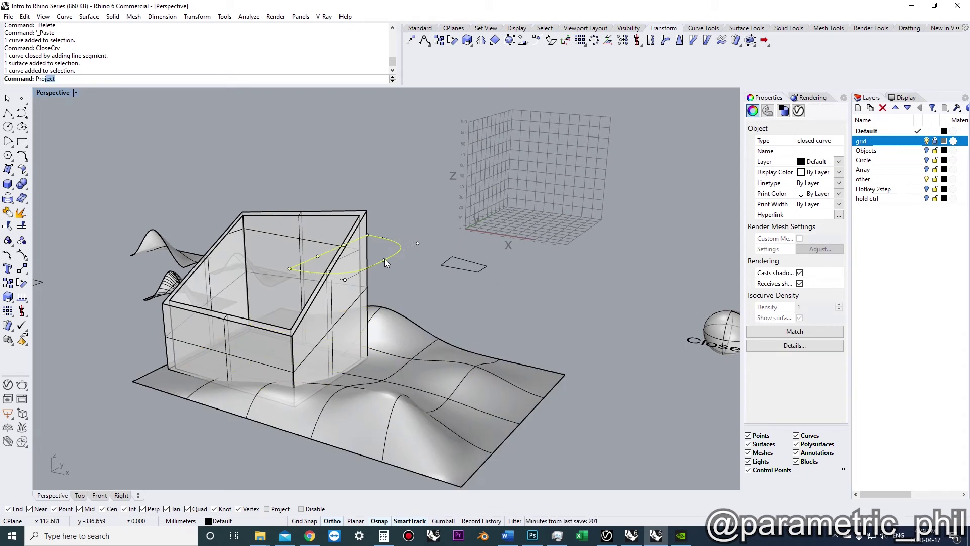
{"action": "key", "text": "Return"}
{"action": "left_click", "coordinate": [411, 354]}
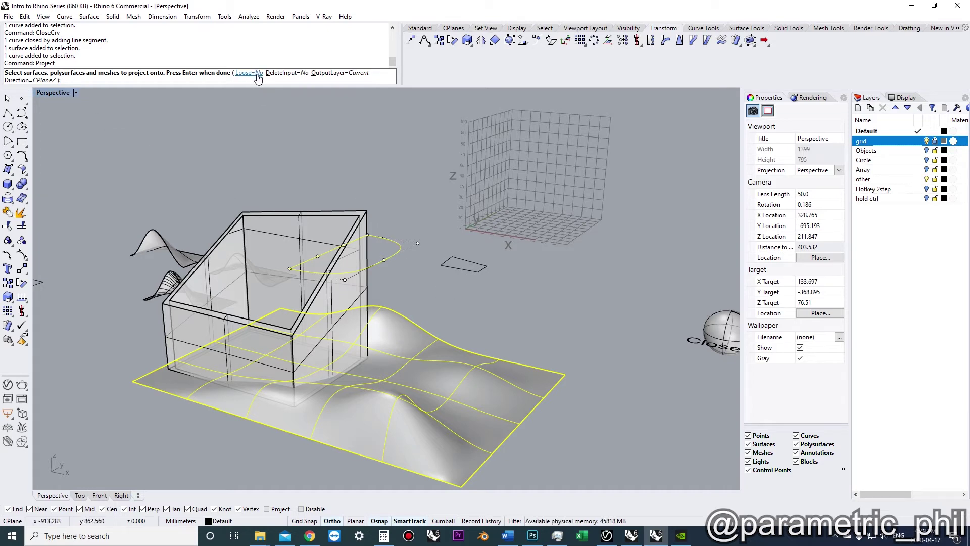
Finish the projection and zoom in on the projected curve lying on the wavy surface
{"action": "key", "text": "Return"}
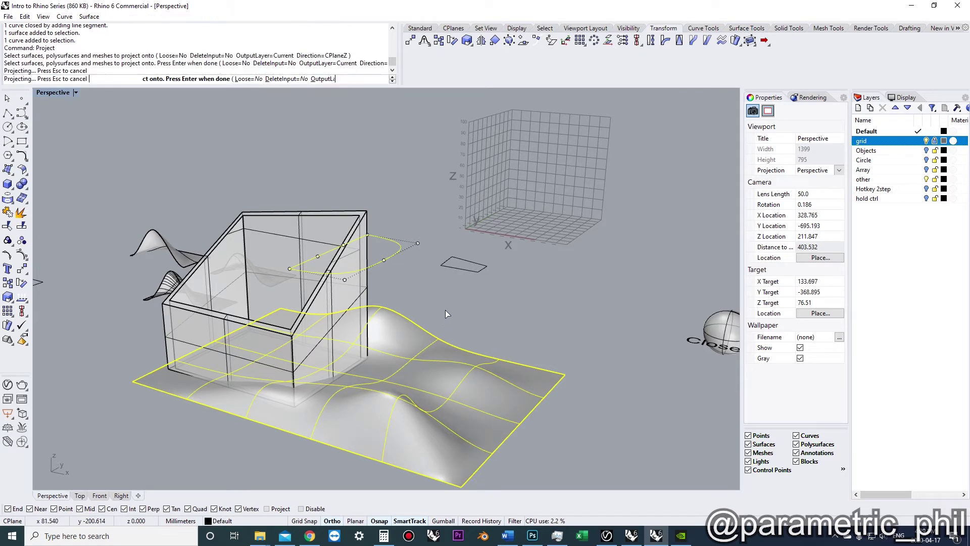
{"action": "scroll", "coordinate": [445, 310], "scroll_direction": "up", "scroll_amount": 5}
{"action": "right_click_drag", "start_coordinate": [408, 338], "coordinate": [505, 242]}
{"action": "left_click", "coordinate": [536, 225]}
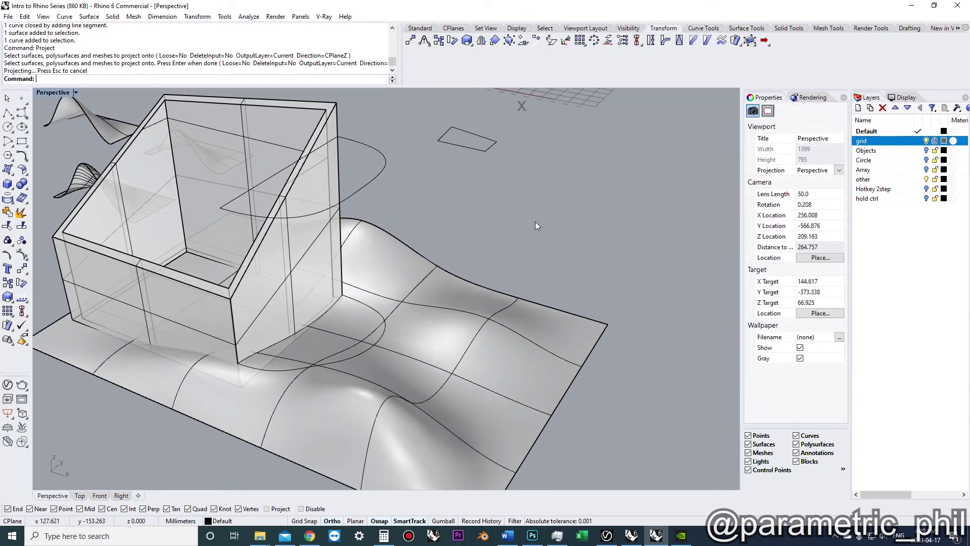
{"action": "left_click", "coordinate": [357, 358]}
{"action": "right_click_drag", "start_coordinate": [359, 357], "coordinate": [338, 353]}
{"action": "scroll", "coordinate": [338, 343], "scroll_direction": "up", "scroll_amount": 5}
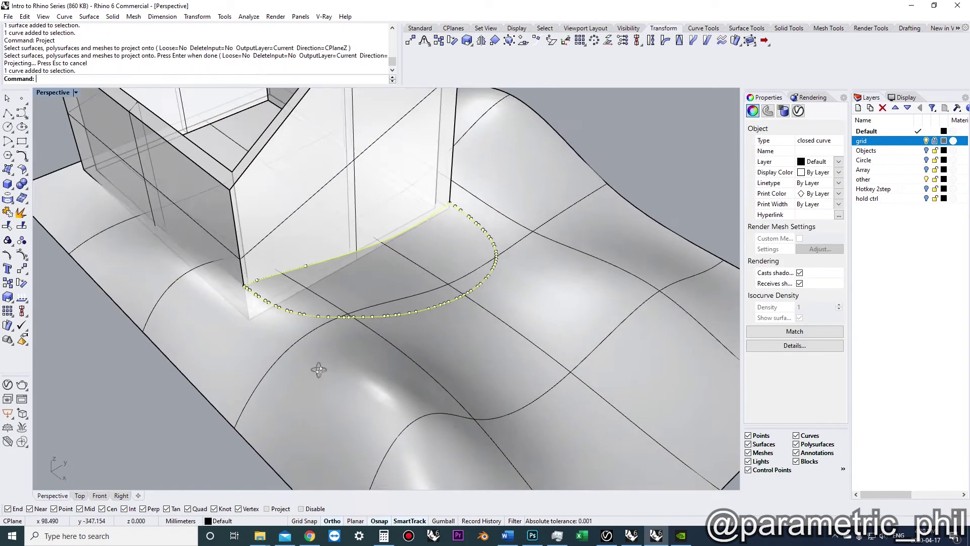
{"action": "right_click_drag", "start_coordinate": [339, 313], "coordinate": [414, 261]}
{"action": "scroll", "coordinate": [374, 317], "scroll_direction": "up", "scroll_amount": 3}
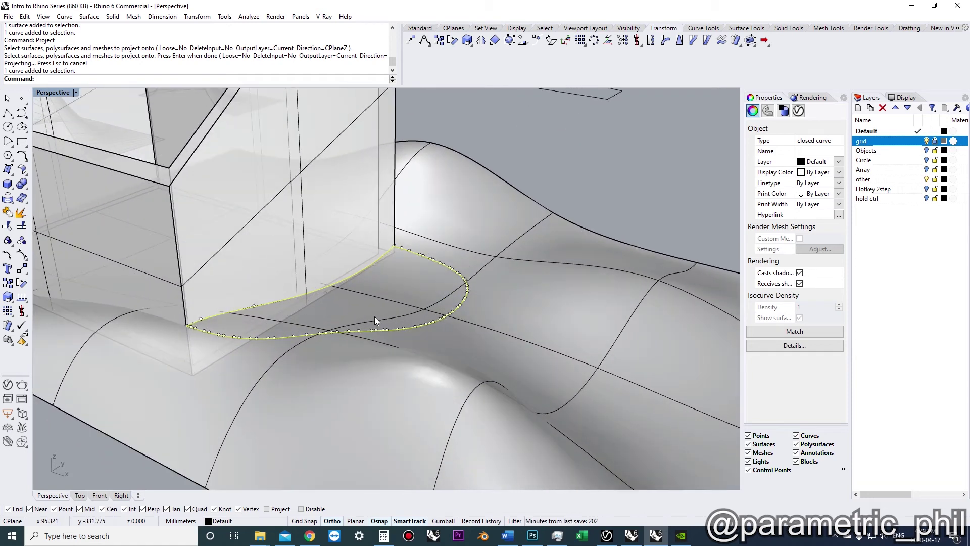
{"action": "right_click_drag", "start_coordinate": [374, 316], "coordinate": [438, 317]}
Extrude the projected curve upward into a curved wall solid beside the box
{"action": "key", "text": "Escape"}
{"action": "left_click", "coordinate": [345, 333]}
{"action": "scroll", "coordinate": [399, 345], "scroll_direction": "down", "scroll_amount": 3}
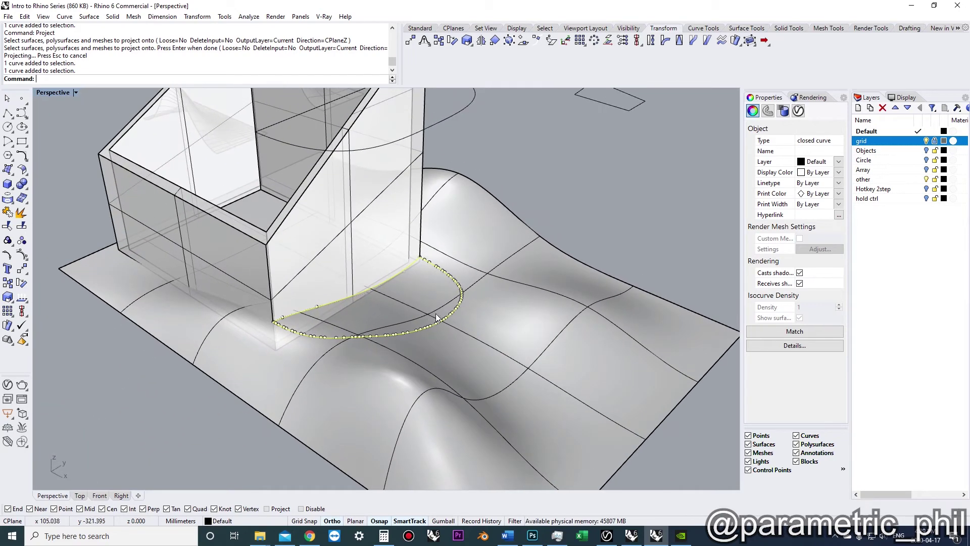
{"action": "type", "text": "extrude"}
{"action": "key", "text": "Return"}
{"action": "key", "text": "Return"}
{"action": "right_click_drag", "start_coordinate": [543, 197], "coordinate": [450, 272]}
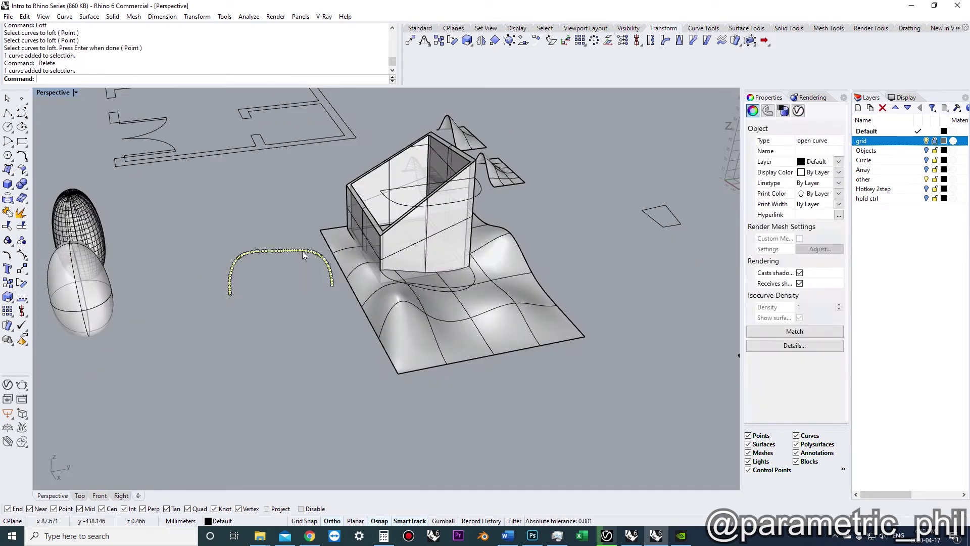
Delete the leftover open curve and select the projected closed curve on the wavy surface
{"action": "key", "text": "Delete"}
{"action": "scroll", "coordinate": [353, 263], "scroll_direction": "up", "scroll_amount": 5}
{"action": "scroll", "coordinate": [422, 303], "scroll_direction": "down", "scroll_amount": 4}
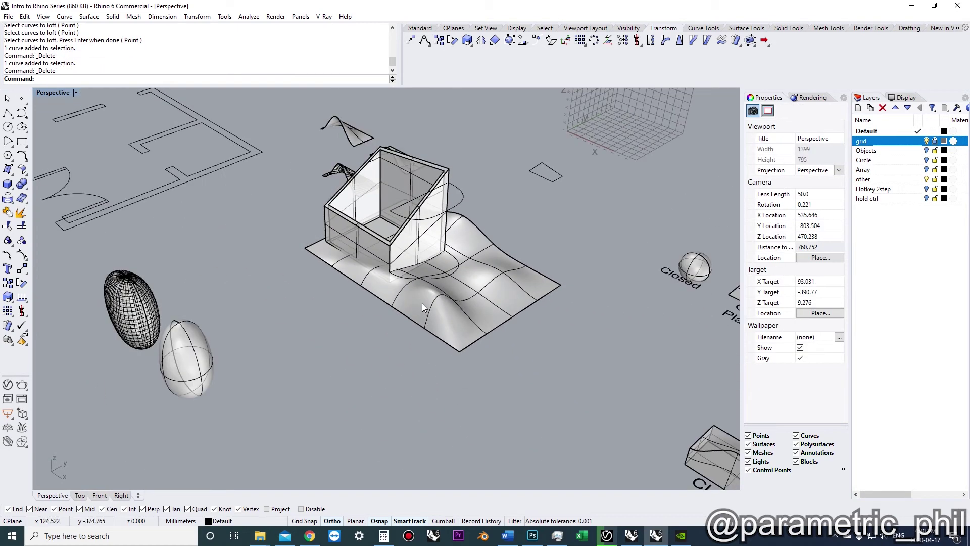
{"action": "scroll", "coordinate": [433, 273], "scroll_direction": "up", "scroll_amount": 4}
{"action": "scroll", "coordinate": [432, 273], "scroll_direction": "down", "scroll_amount": 1}
{"action": "left_click", "coordinate": [416, 297]}
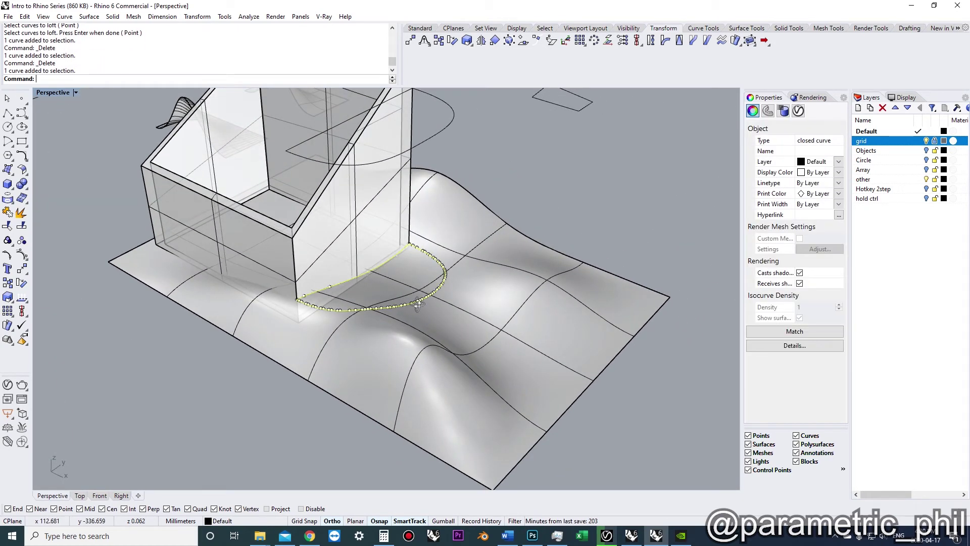
{"action": "scroll", "coordinate": [376, 292], "scroll_direction": "up", "scroll_amount": 3}
{"action": "right_click_drag", "start_coordinate": [375, 292], "coordinate": [286, 283]}
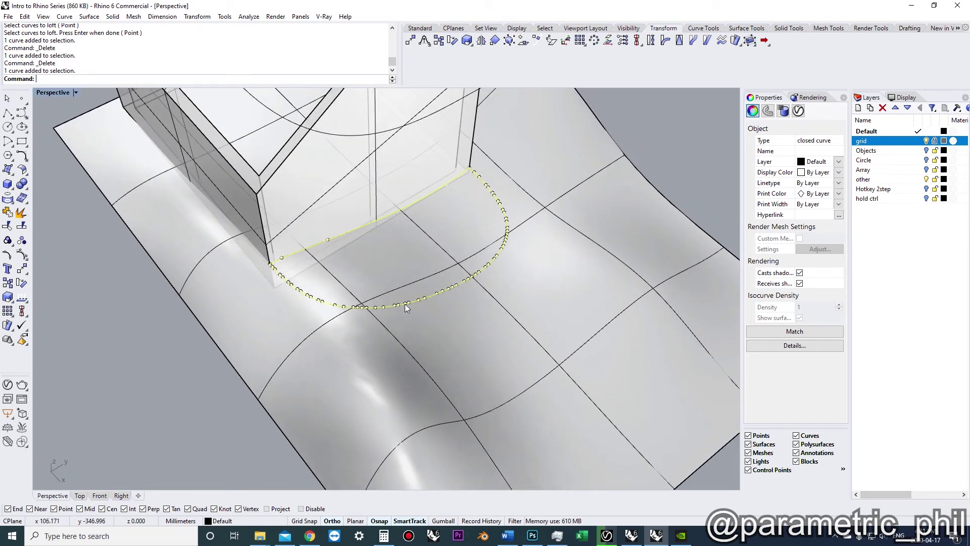
{"action": "scroll", "coordinate": [474, 275], "scroll_direction": "down", "scroll_amount": 2}
{"action": "right_click_drag", "start_coordinate": [473, 276], "coordinate": [388, 318]}
{"action": "scroll", "coordinate": [471, 323], "scroll_direction": "up", "scroll_amount": 2}
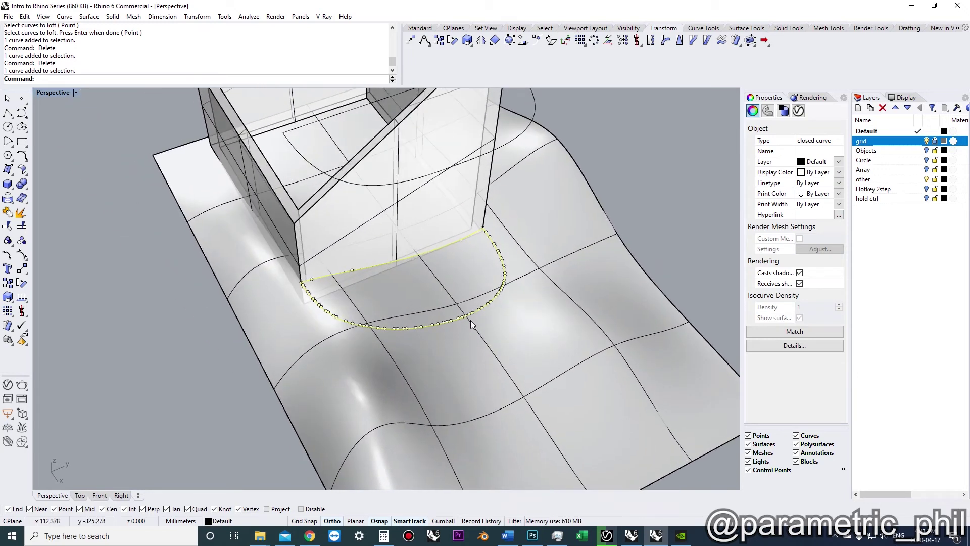
{"action": "right_click_drag", "start_coordinate": [458, 323], "coordinate": [272, 298]}
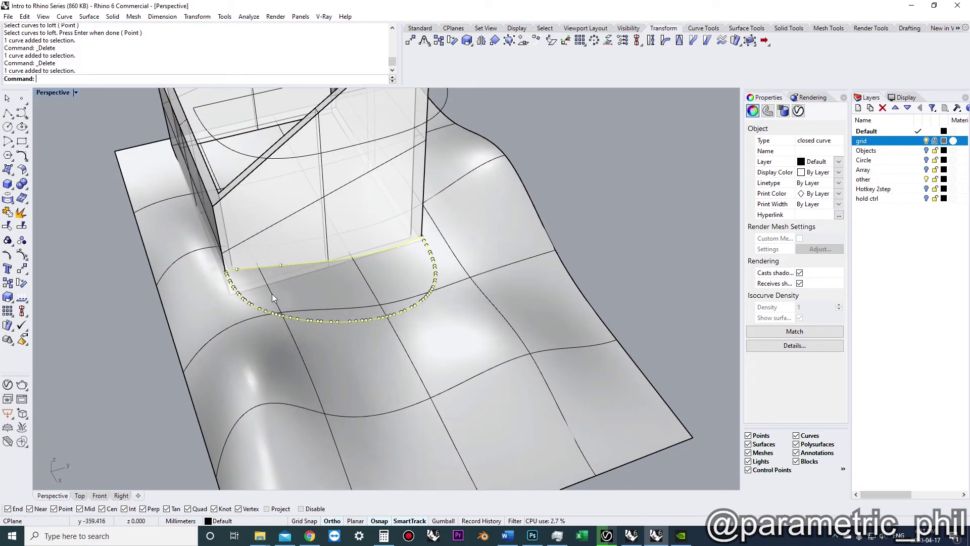
{"action": "right_click_drag", "start_coordinate": [444, 262], "coordinate": [434, 321]}
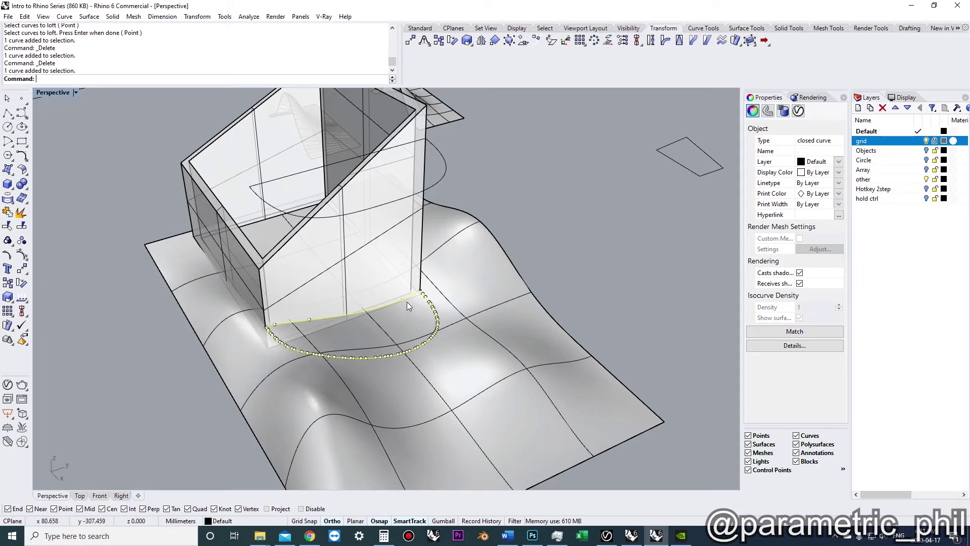
{"action": "right_click_drag", "start_coordinate": [408, 317], "coordinate": [414, 295]}
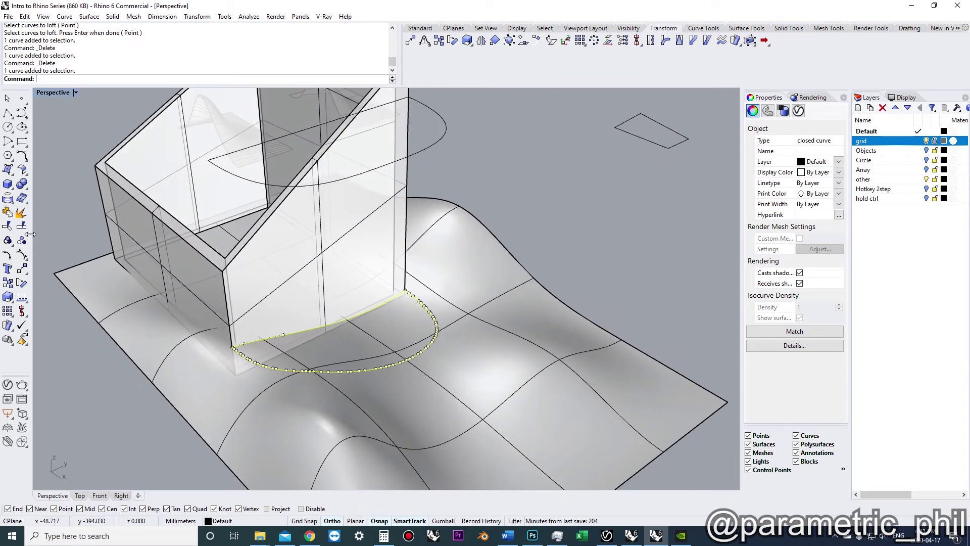
Explode the closed curve into two open segments and select the front arc
{"action": "left_click", "coordinate": [23, 213]}
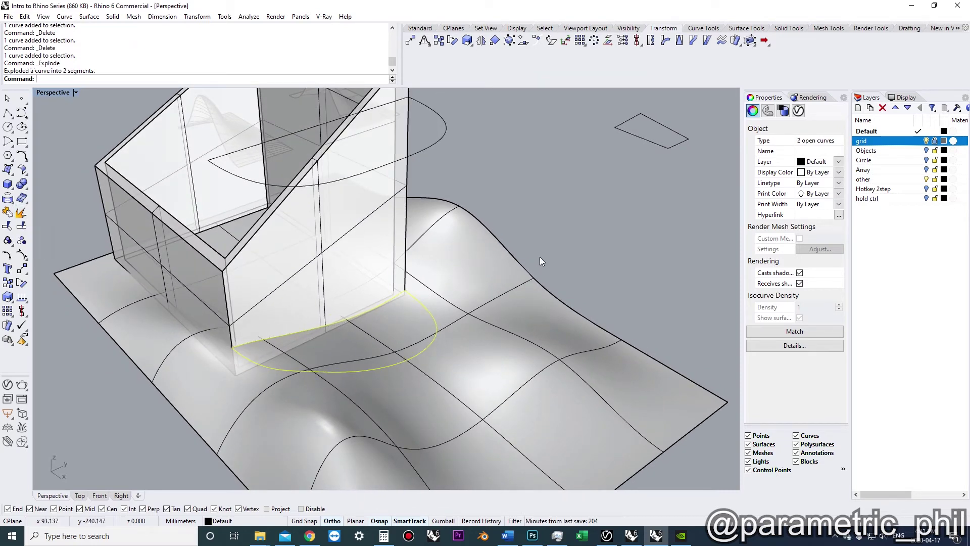
{"action": "key", "text": "Escape"}
{"action": "left_click", "coordinate": [418, 353]}
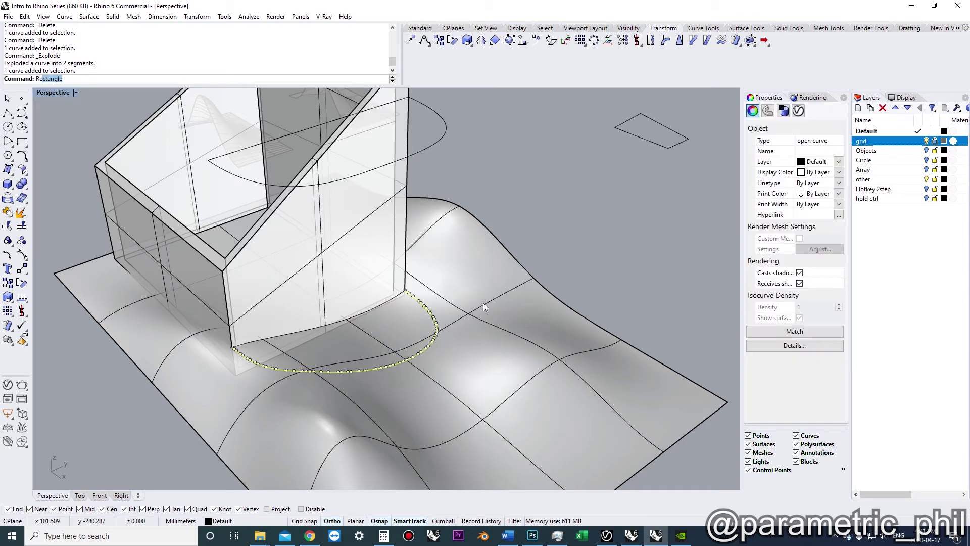
{"action": "type", "text": "Re"}
{"action": "key", "text": "Return"}
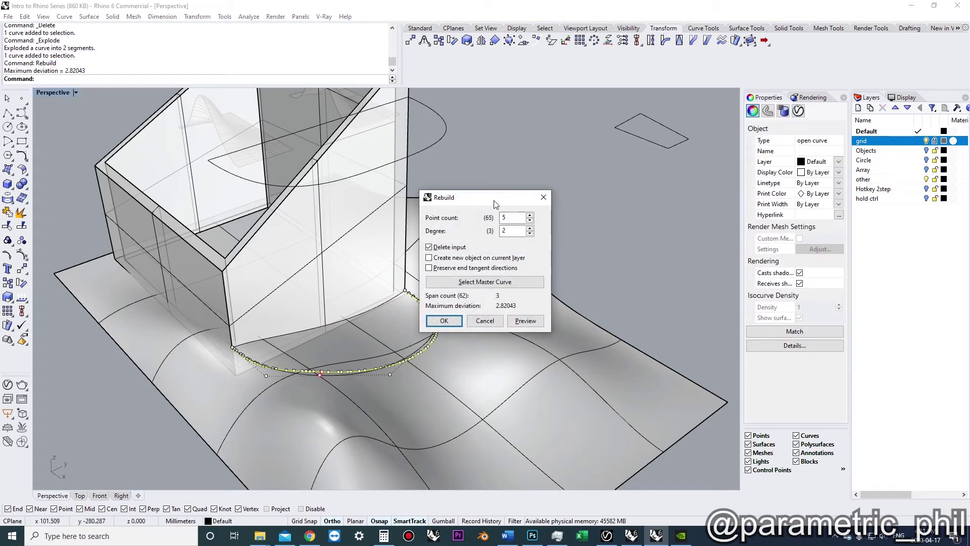
{"action": "left_click_drag", "start_coordinate": [495, 202], "coordinate": [594, 174]}
{"action": "key", "text": "Return"}
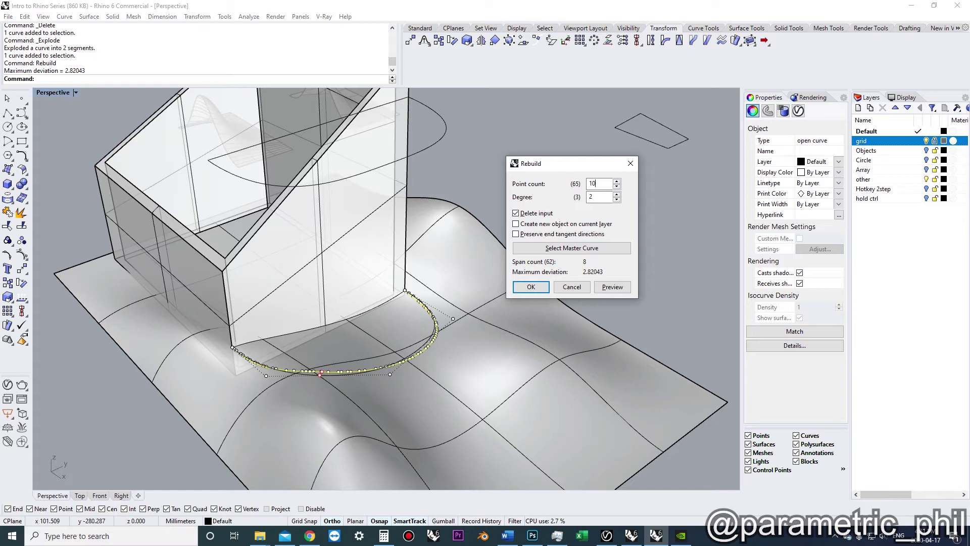
{"action": "mouse_move", "coordinate": [510, 266]}
{"action": "right_mouse_down"}
{"action": "mouse_move", "coordinate": [500, 353]}
{"action": "mouse_move", "coordinate": [500, 336]}
{"action": "mouse_move", "coordinate": [368, 347]}
{"action": "mouse_move", "coordinate": [401, 323]}
{"action": "mouse_move", "coordinate": [444, 321]}
{"action": "right_mouse_up"}
{"action": "scroll", "coordinate": [426, 406], "scroll_direction": "up", "scroll_amount": 3}
{"action": "scroll", "coordinate": [426, 407], "scroll_direction": "down", "scroll_amount": 3}
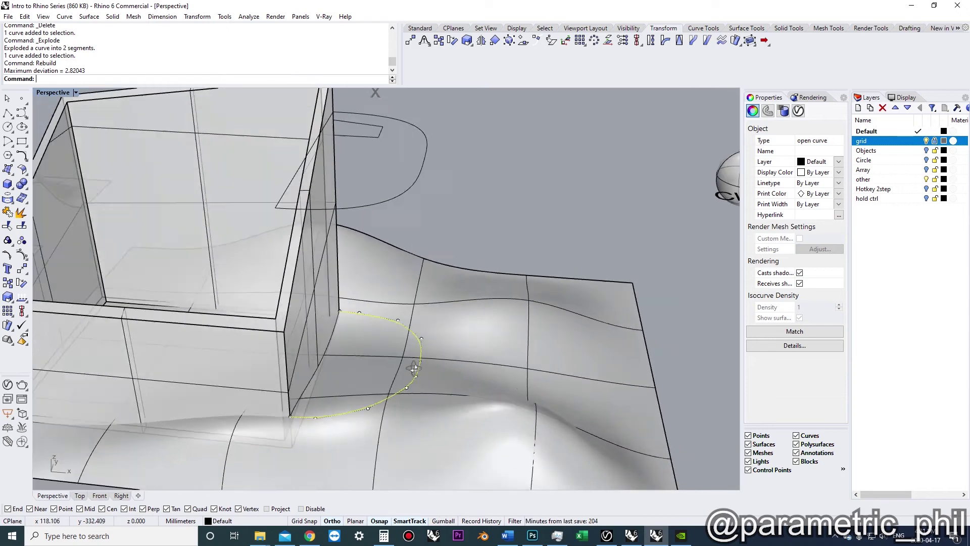
{"action": "mouse_move", "coordinate": [426, 407]}
{"action": "right_mouse_down"}
{"action": "mouse_move", "coordinate": [427, 372]}
{"action": "mouse_move", "coordinate": [372, 373]}
{"action": "mouse_move", "coordinate": [322, 411]}
{"action": "mouse_move", "coordinate": [366, 383]}
{"action": "mouse_move", "coordinate": [378, 366]}
{"action": "mouse_move", "coordinate": [368, 355]}
{"action": "right_mouse_up"}
{"action": "scroll", "coordinate": [360, 381], "scroll_direction": "up", "scroll_amount": 4}
{"action": "scroll", "coordinate": [365, 383], "scroll_direction": "up", "scroll_amount": 3}
{"action": "key", "text": "ctrl+z"}
{"action": "scroll", "coordinate": [392, 350], "scroll_direction": "down", "scroll_amount": 3}
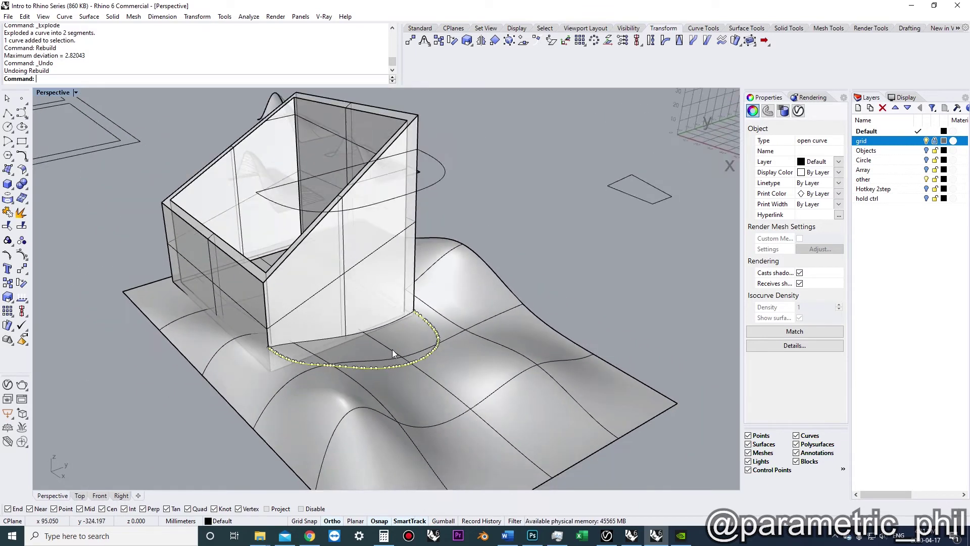
{"action": "scroll", "coordinate": [425, 295], "scroll_direction": "up", "scroll_amount": 2}
Delete the leftover base arc and the remaining old curve
{"action": "key", "text": "Delete"}
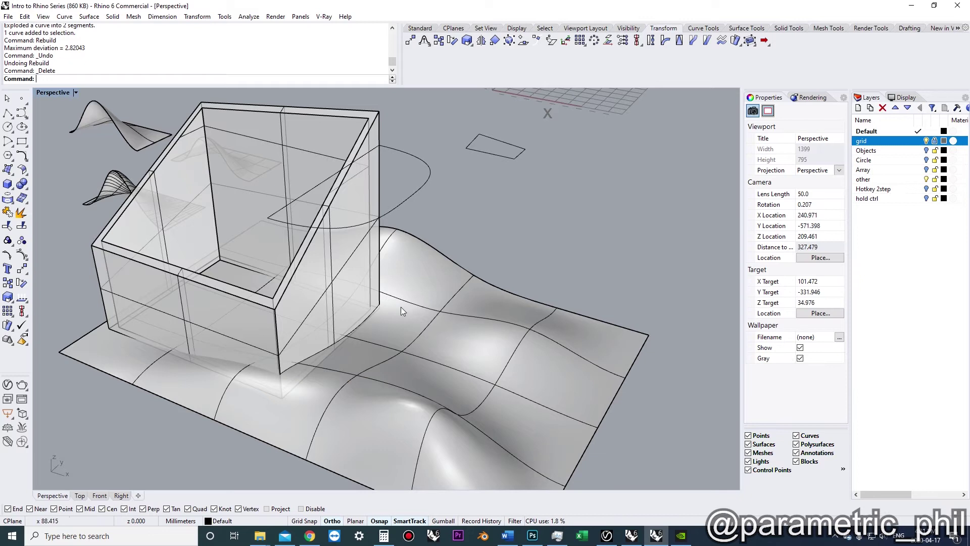
{"action": "right_click_drag", "start_coordinate": [401, 307], "coordinate": [356, 326]}
{"action": "left_click", "coordinate": [323, 352]}
{"action": "key", "text": "Delete"}
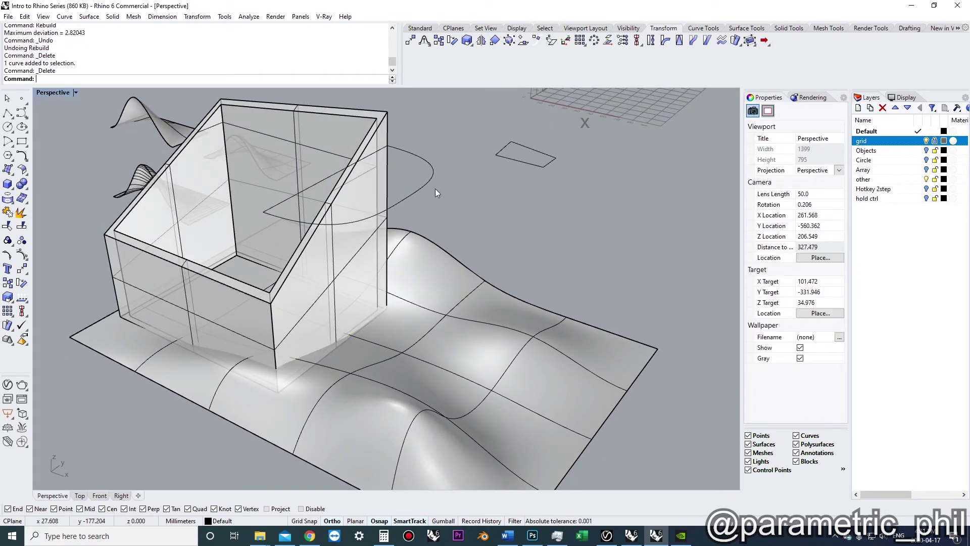
Project the rounded closed curve onto the wavy surface with Loose=Yes, then select the result
{"action": "left_click", "coordinate": [433, 182]}
{"action": "type", "text": "Project"}
{"action": "key", "text": "Return"}
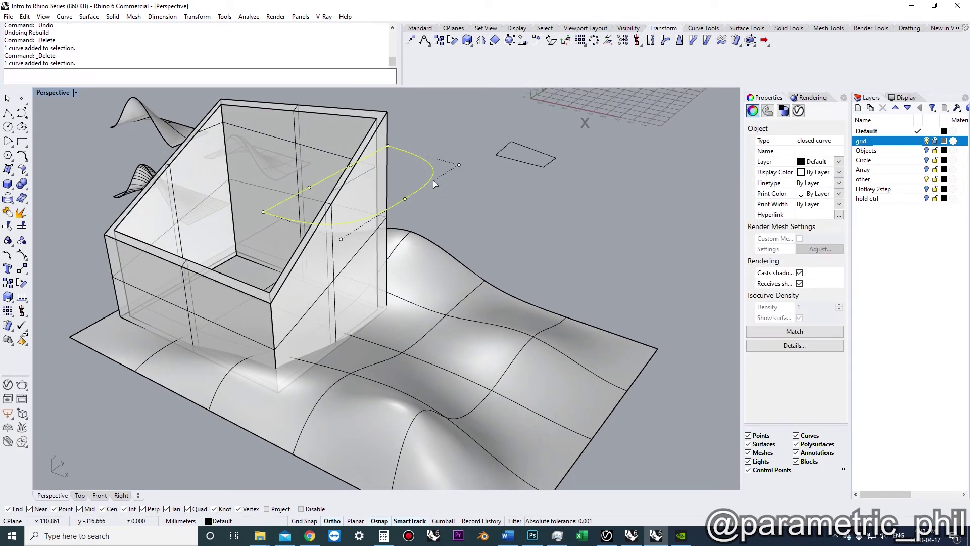
{"action": "left_click", "coordinate": [181, 73]}
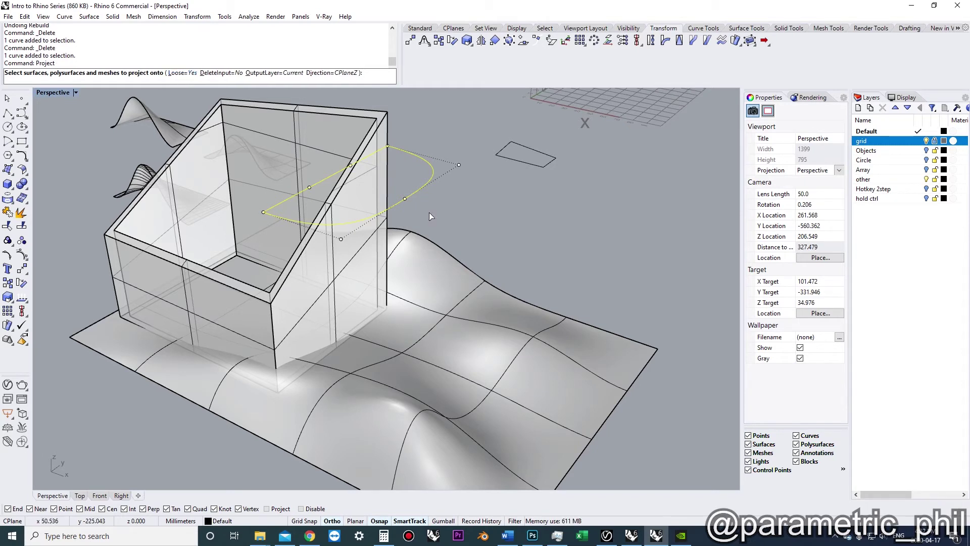
{"action": "right_click_drag", "start_coordinate": [429, 212], "coordinate": [439, 181]}
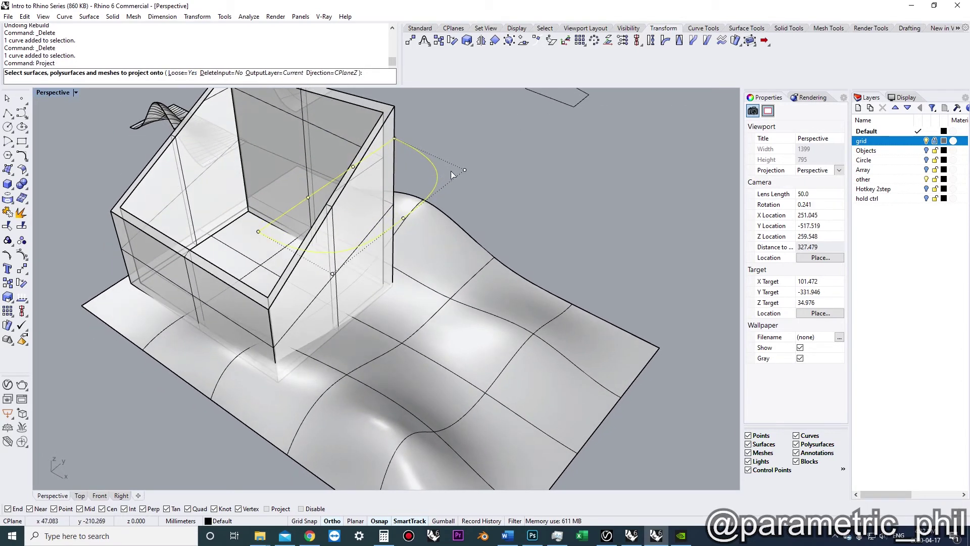
{"action": "left_click", "coordinate": [482, 292]}
{"action": "key", "text": "Return"}
{"action": "right_click_drag", "start_coordinate": [506, 238], "coordinate": [482, 332]}
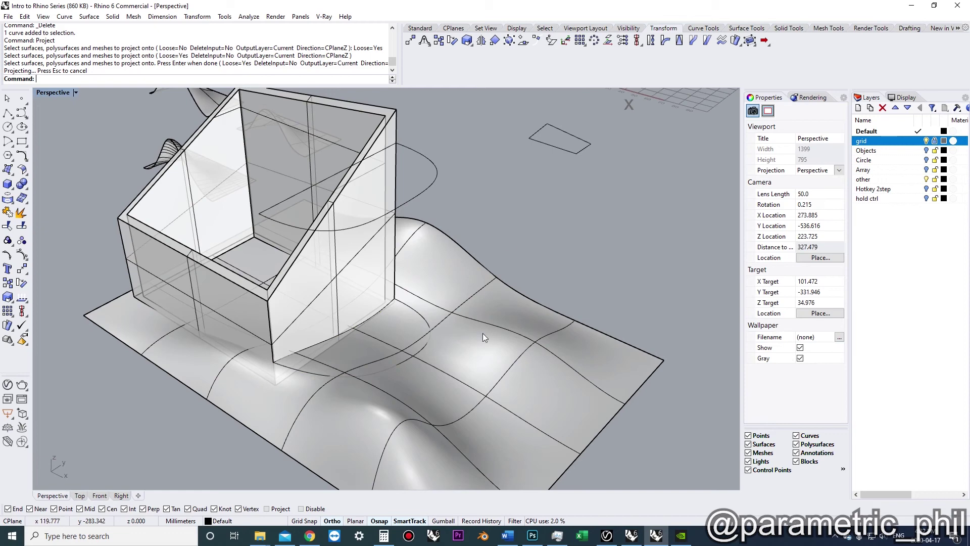
{"action": "left_click", "coordinate": [414, 354]}
{"action": "mouse_move", "coordinate": [414, 354]}
{"action": "right_mouse_down"}
{"action": "mouse_move", "coordinate": [386, 320]}
{"action": "mouse_move", "coordinate": [366, 335]}
{"action": "mouse_move", "coordinate": [256, 302]}
{"action": "mouse_move", "coordinate": [299, 320]}
{"action": "mouse_move", "coordinate": [474, 331]}
{"action": "mouse_move", "coordinate": [335, 329]}
{"action": "mouse_move", "coordinate": [315, 313]}
{"action": "mouse_move", "coordinate": [319, 346]}
{"action": "mouse_move", "coordinate": [218, 314]}
{"action": "mouse_move", "coordinate": [251, 335]}
{"action": "mouse_move", "coordinate": [402, 377]}
{"action": "mouse_move", "coordinate": [412, 359]}
{"action": "mouse_move", "coordinate": [401, 374]}
{"action": "mouse_move", "coordinate": [426, 368]}
{"action": "mouse_move", "coordinate": [412, 365]}
{"action": "mouse_move", "coordinate": [404, 340]}
{"action": "mouse_move", "coordinate": [366, 365]}
{"action": "mouse_move", "coordinate": [387, 371]}
{"action": "mouse_move", "coordinate": [425, 342]}
{"action": "mouse_move", "coordinate": [407, 373]}
{"action": "mouse_move", "coordinate": [409, 347]}
{"action": "mouse_move", "coordinate": [439, 330]}
{"action": "mouse_move", "coordinate": [393, 335]}
{"action": "mouse_move", "coordinate": [413, 322]}
{"action": "mouse_move", "coordinate": [423, 359]}
{"action": "mouse_move", "coordinate": [432, 339]}
{"action": "mouse_move", "coordinate": [397, 352]}
{"action": "mouse_move", "coordinate": [346, 334]}
{"action": "right_mouse_up"}
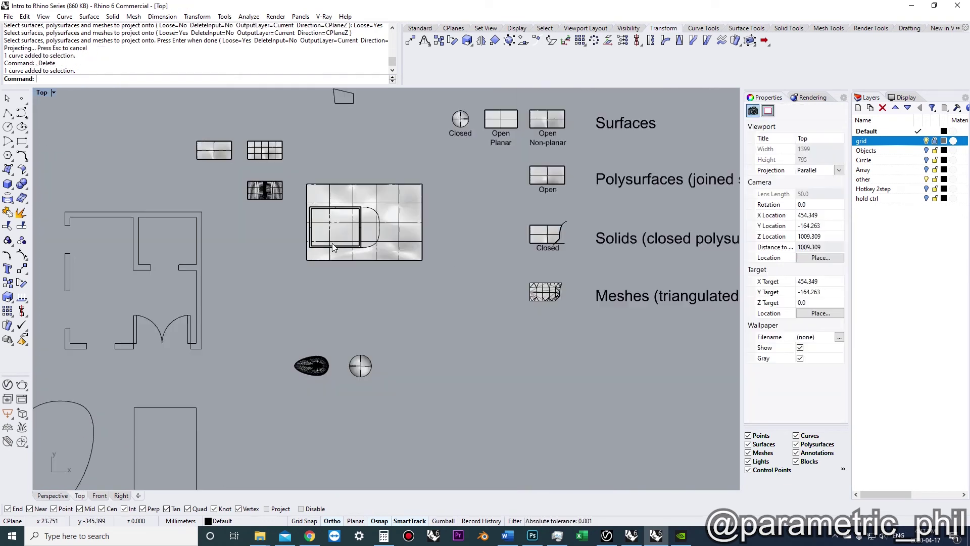
Draw a rectangle in Top view and copy it into a 2-by-3 grid of cells
{"action": "scroll", "coordinate": [358, 240], "scroll_direction": "up", "scroll_amount": 4}
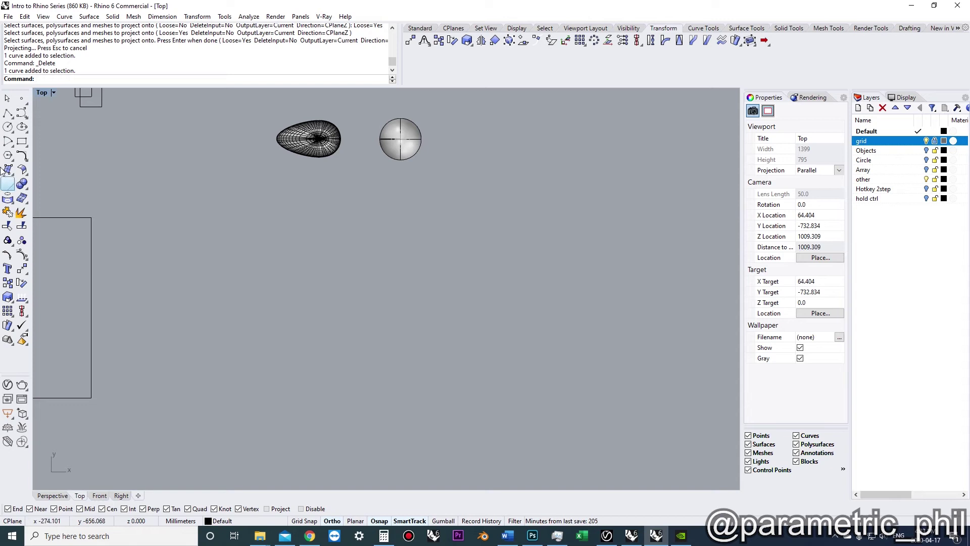
{"action": "left_click", "coordinate": [22, 140]}
{"action": "left_click", "coordinate": [225, 384]}
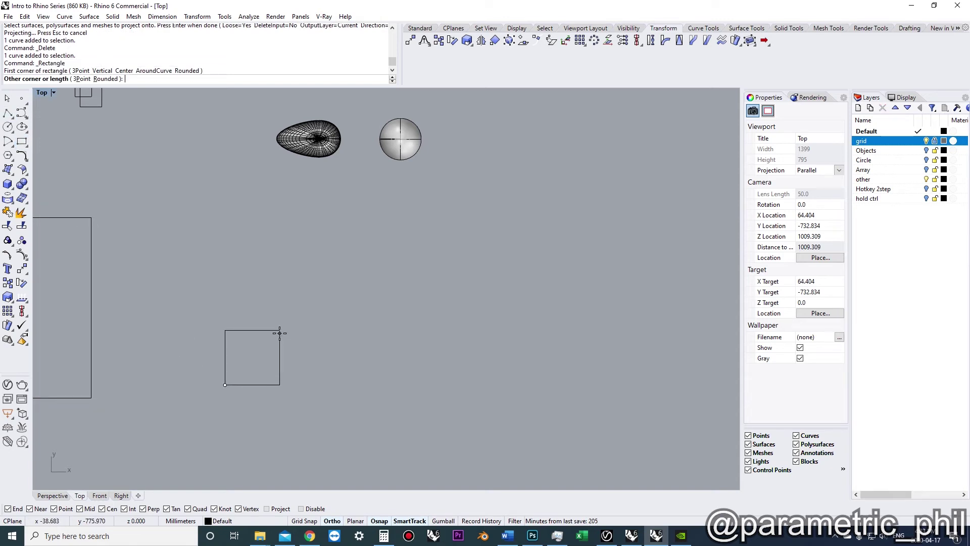
{"action": "left_click", "coordinate": [279, 333]}
{"action": "left_click", "coordinate": [258, 385]}
{"action": "scroll", "coordinate": [230, 394], "scroll_direction": "up", "scroll_amount": 1}
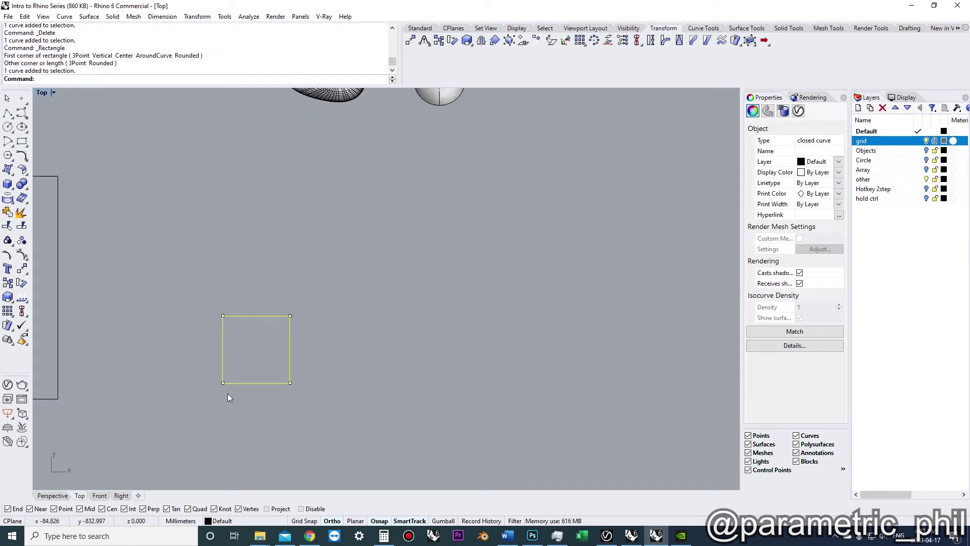
{"action": "type", "text": "copy"}
{"action": "key", "text": "Return"}
{"action": "left_click", "coordinate": [222, 382]}
{"action": "left_click", "coordinate": [290, 382]}
{"action": "key", "text": "Return"}
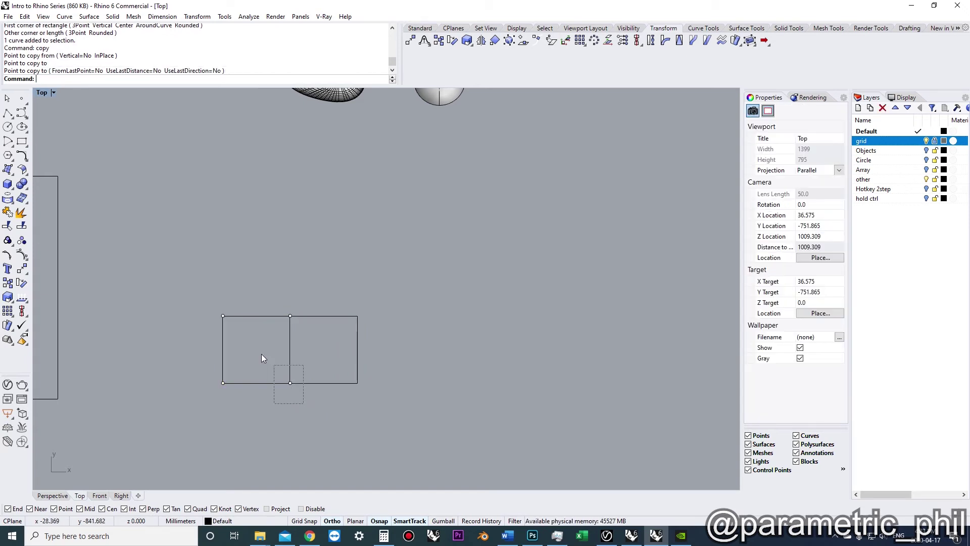
{"action": "key", "text": "Return"}
{"action": "left_click", "coordinate": [290, 382]}
{"action": "left_click", "coordinate": [290, 316]}
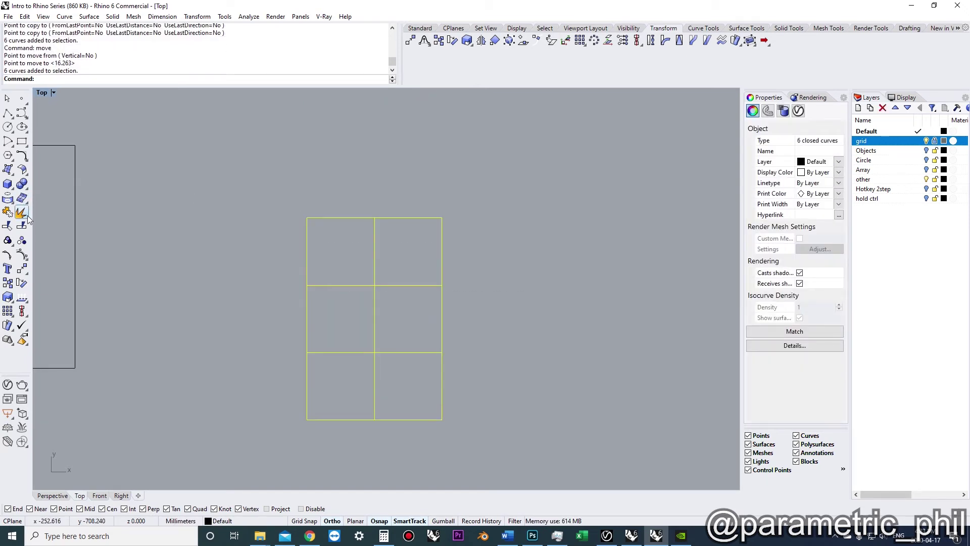
Explode the grid rectangles into separate line segments
{"action": "left_click", "coordinate": [23, 214]}
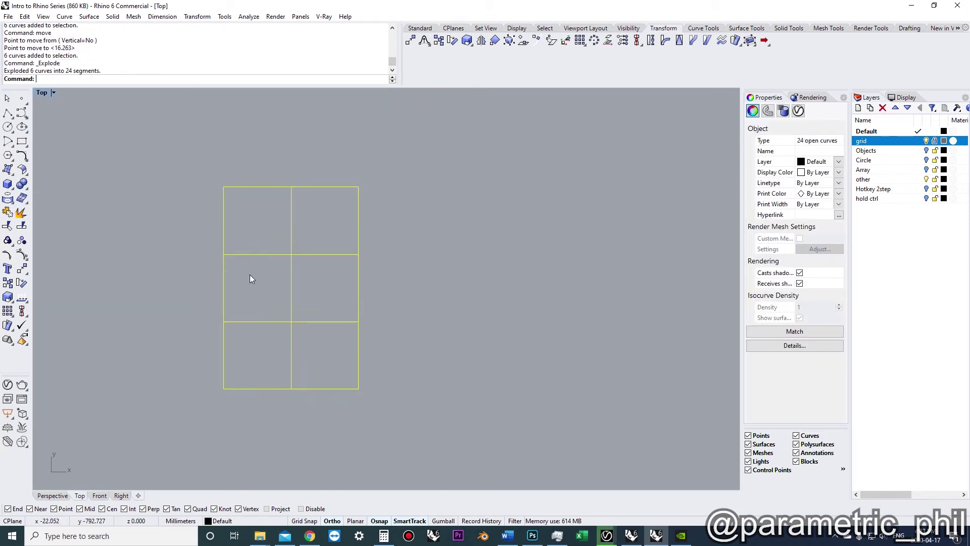
{"action": "key", "text": "Escape"}
{"action": "scroll", "coordinate": [252, 264], "scroll_direction": "up", "scroll_amount": 2}
{"action": "left_click", "coordinate": [262, 246]}
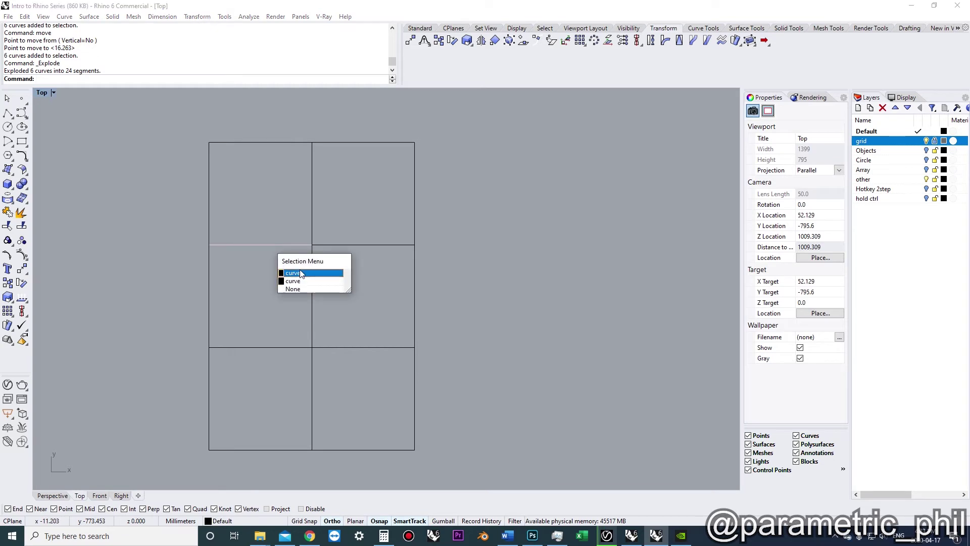
{"action": "key", "text": "Escape"}
{"action": "left_click", "coordinate": [342, 247]}
{"action": "key", "text": "Escape"}
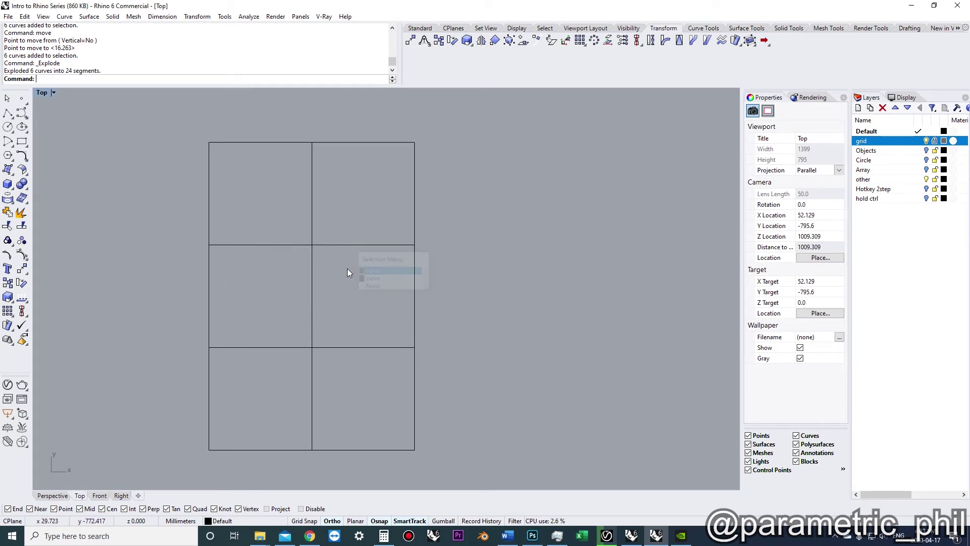
Select the duplicate overlapping curves with SelDup and delete them
{"action": "type", "text": "SuPDE"}
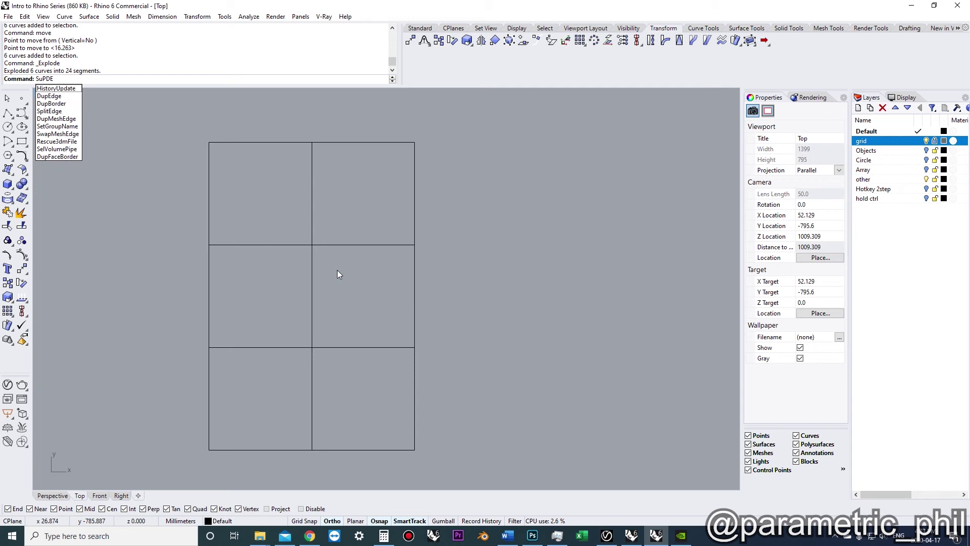
{"action": "key", "text": "BackSpace"}
{"action": "key", "text": "BackSpace"}
{"action": "key", "text": "BackSpace"}
{"action": "key", "text": "BackSpace"}
{"action": "key", "text": "BackSpace"}
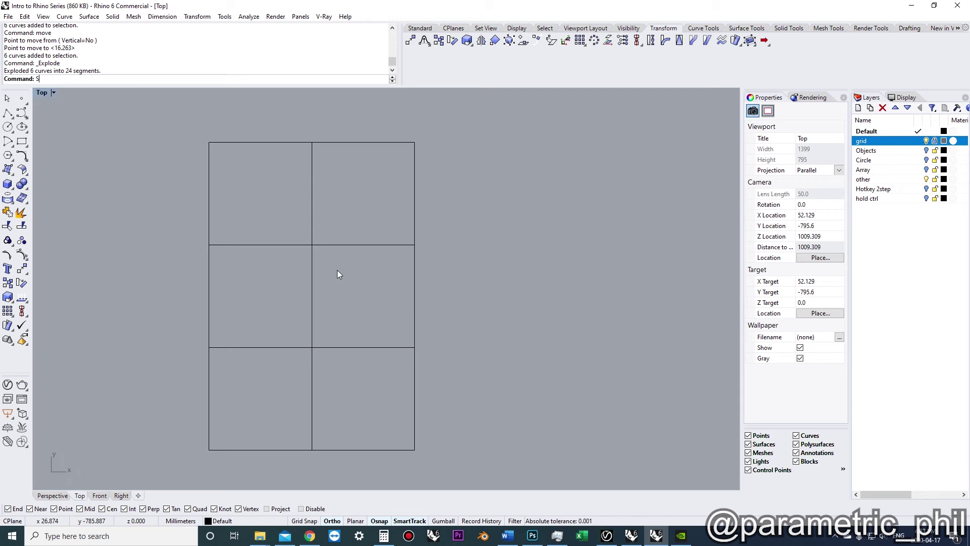
{"action": "type", "text": "SelDup"}
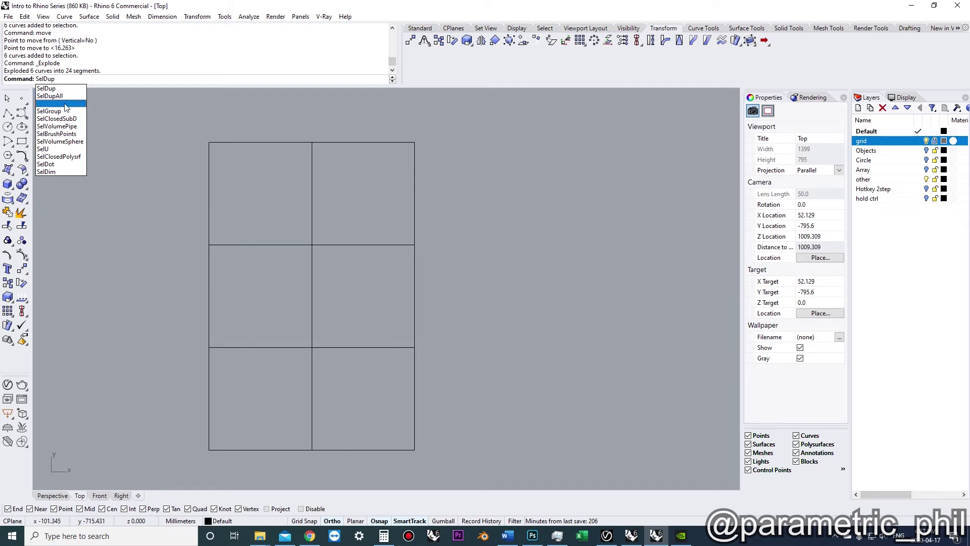
{"action": "left_click", "coordinate": [61, 90]}
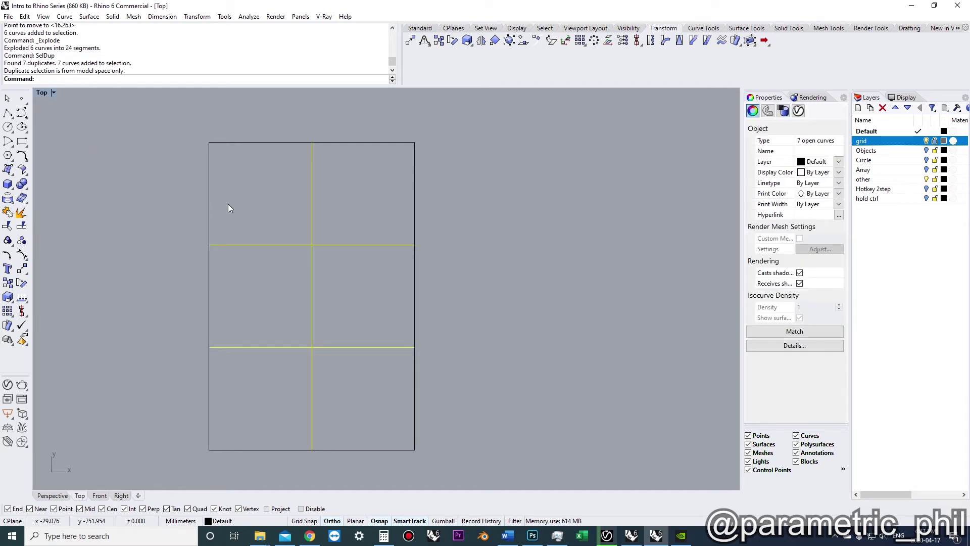
{"action": "key", "text": "Delete"}
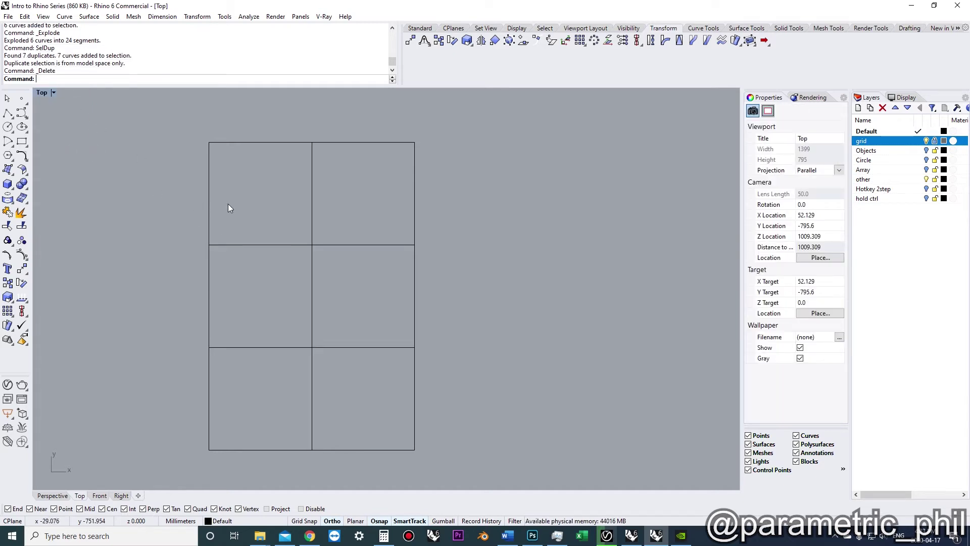
{"action": "left_click", "coordinate": [342, 245]}
{"action": "left_click", "coordinate": [328, 226]}
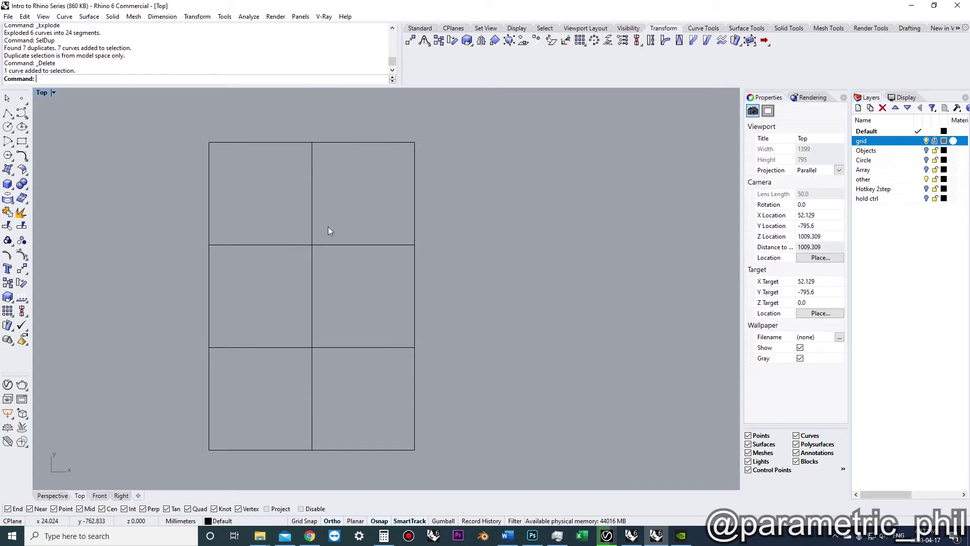
{"action": "left_click", "coordinate": [313, 223]}
{"action": "key", "text": "Escape"}
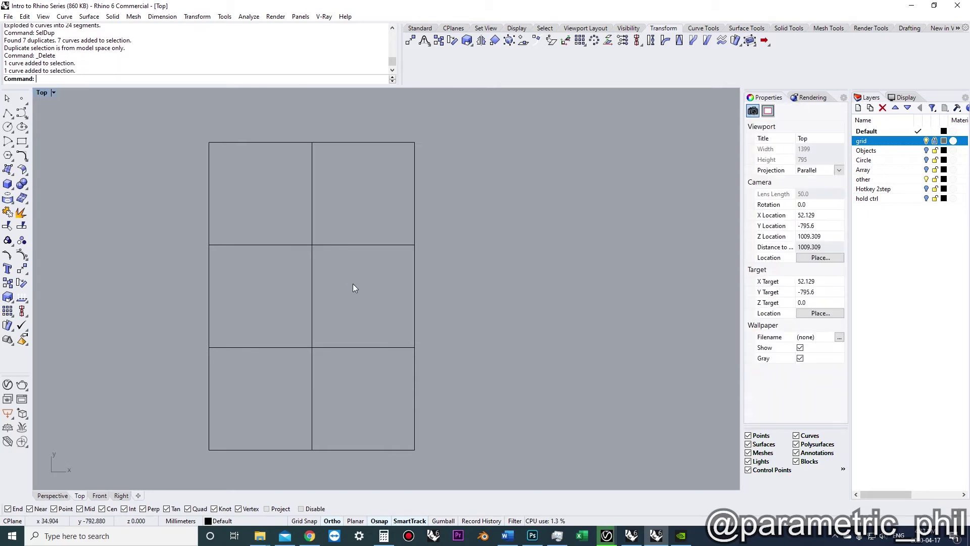
Window-select all the remaining grid curves and delete them
{"action": "scroll", "coordinate": [353, 287], "scroll_direction": "down", "scroll_amount": 2}
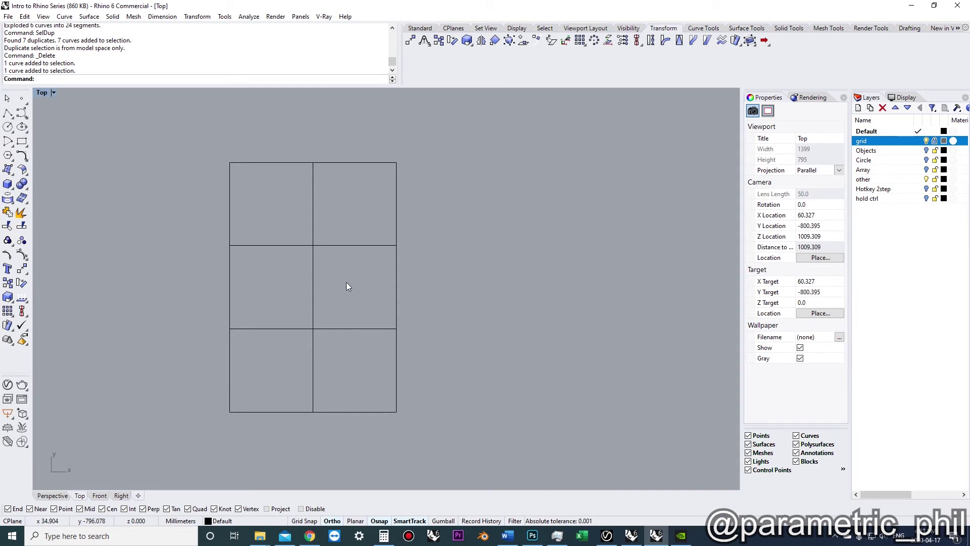
{"action": "scroll", "coordinate": [346, 286], "scroll_direction": "down", "scroll_amount": 1}
{"action": "left_click_drag", "start_coordinate": [458, 412], "coordinate": [225, 176]}
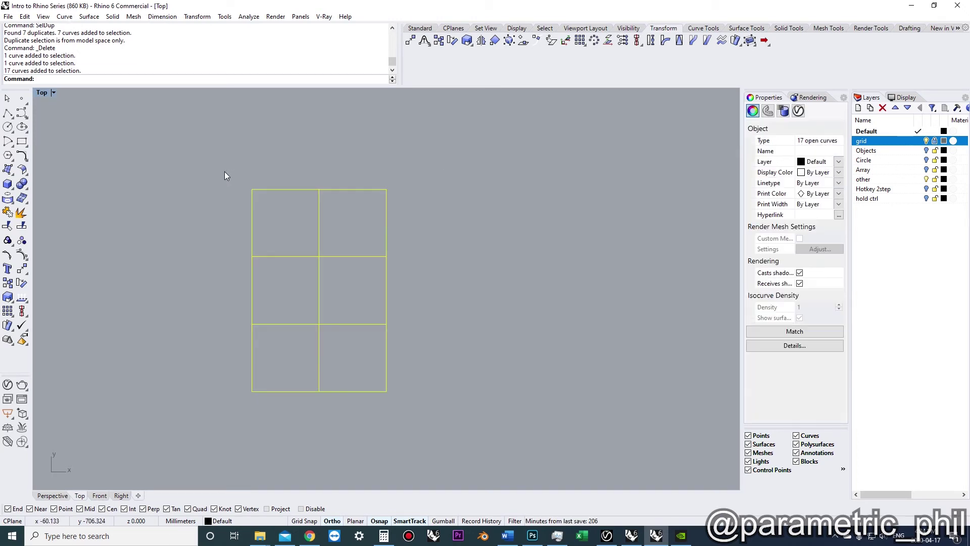
{"action": "key", "text": "Delete"}
{"action": "scroll", "coordinate": [356, 354], "scroll_direction": "down", "scroll_amount": 3}
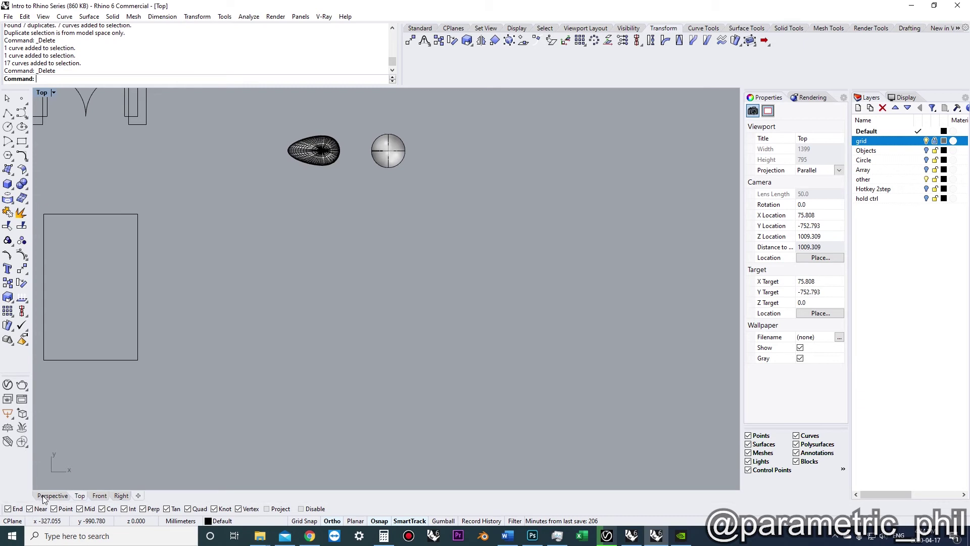
{"action": "left_click", "coordinate": [51, 496]}
Copy the tray-shaped solid from its corner into empty space
{"action": "right_click_drag", "start_coordinate": [350, 328], "coordinate": [396, 169]}
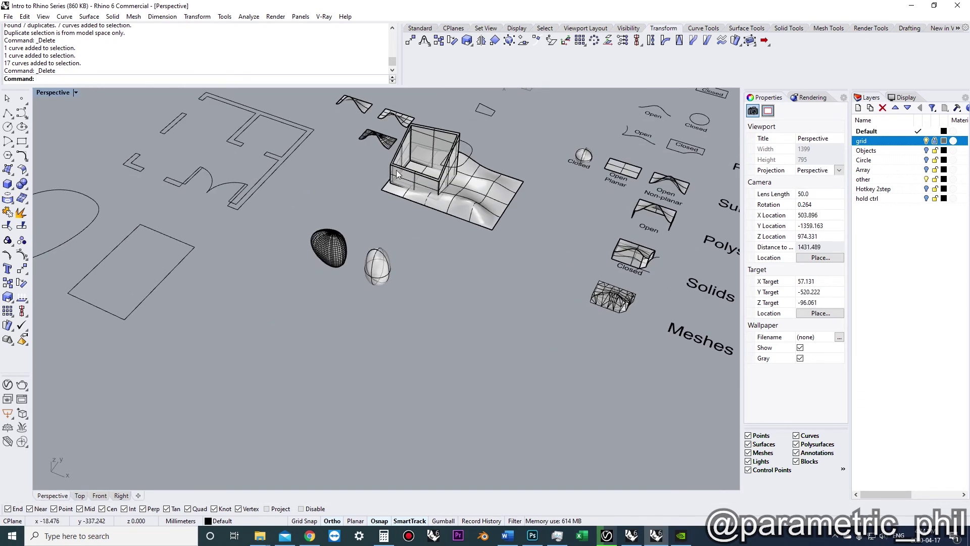
{"action": "left_click", "coordinate": [393, 169]}
{"action": "scroll", "coordinate": [392, 169], "scroll_direction": "down", "scroll_amount": 6}
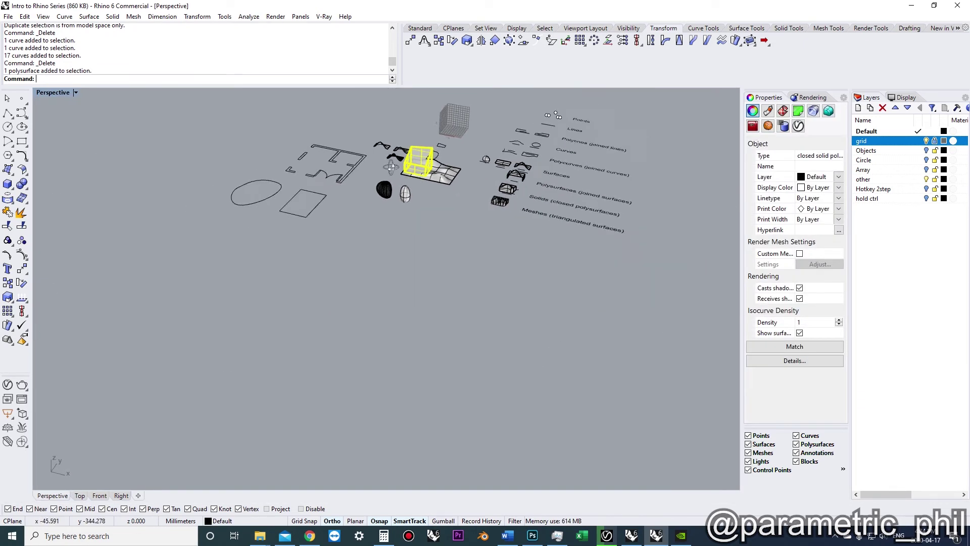
{"action": "type", "text": "copy"}
{"action": "key", "text": "Return"}
{"action": "left_click", "coordinate": [417, 175]}
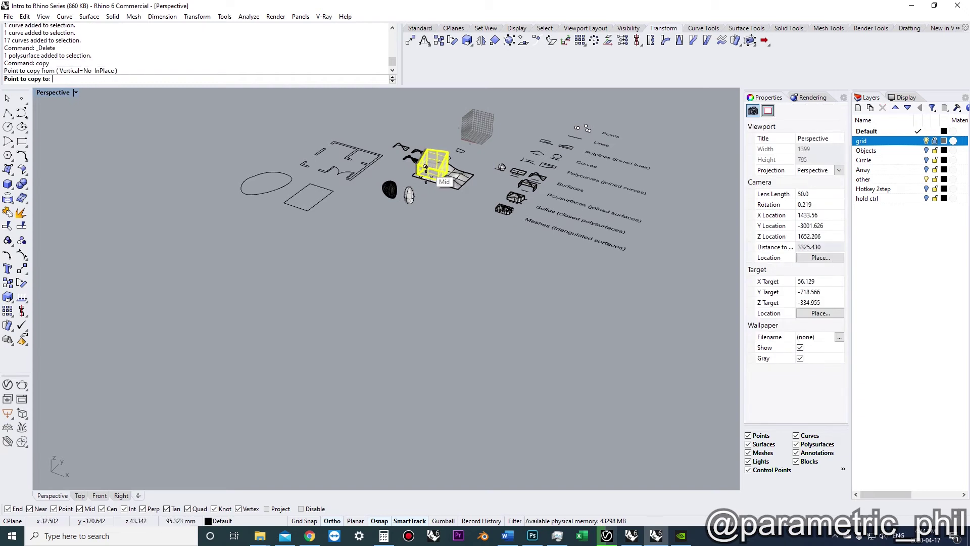
{"action": "left_click", "coordinate": [298, 316]}
{"action": "key", "text": "Return"}
Centre the view on the copy and draw a tall box overlapping it
{"action": "scroll", "coordinate": [308, 360], "scroll_direction": "up", "scroll_amount": 6}
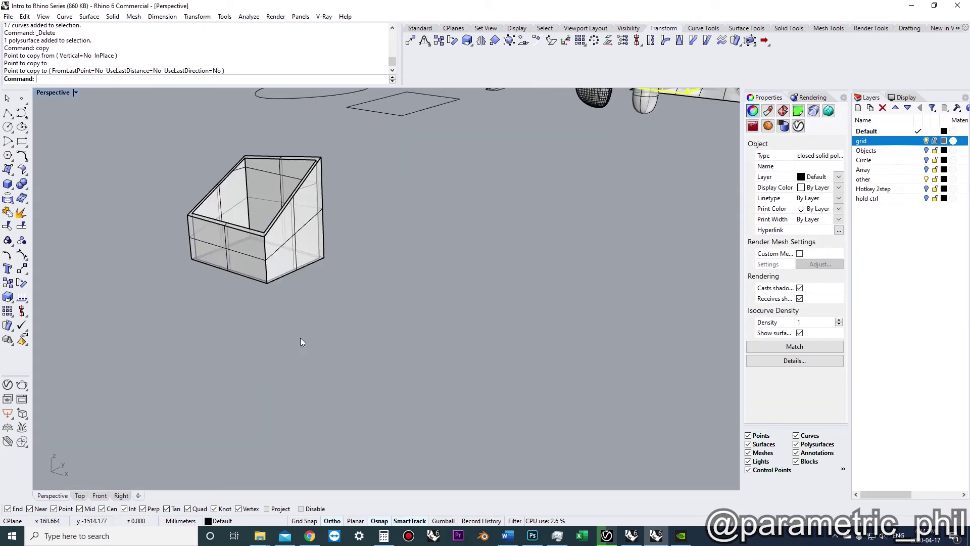
{"action": "left_click", "coordinate": [283, 296]}
{"action": "key", "text": "f"}
{"action": "scroll", "coordinate": [353, 318], "scroll_direction": "up", "scroll_amount": 3}
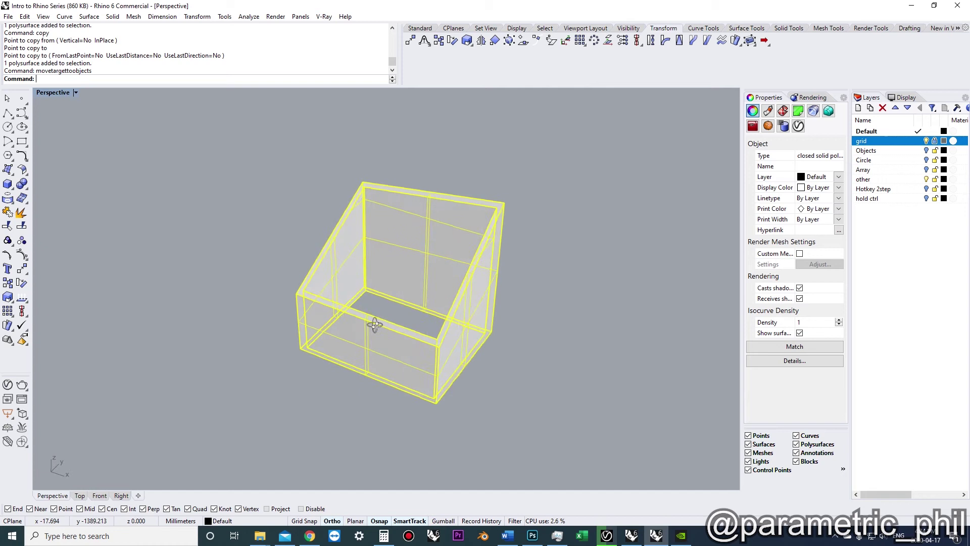
{"action": "right_click_drag", "start_coordinate": [374, 325], "coordinate": [292, 295]}
{"action": "left_click", "coordinate": [250, 286]}
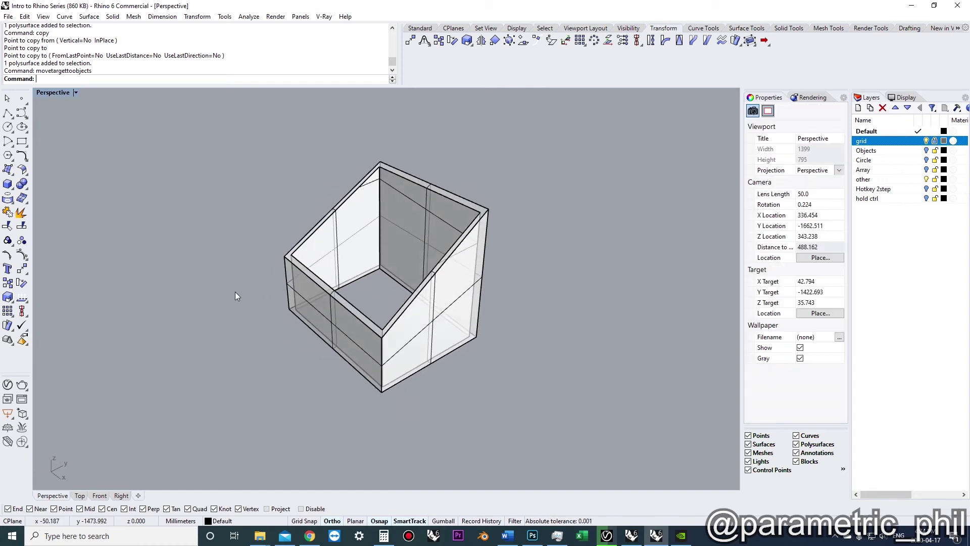
{"action": "right_click_drag", "start_coordinate": [235, 292], "coordinate": [287, 313], "text": "shift"}
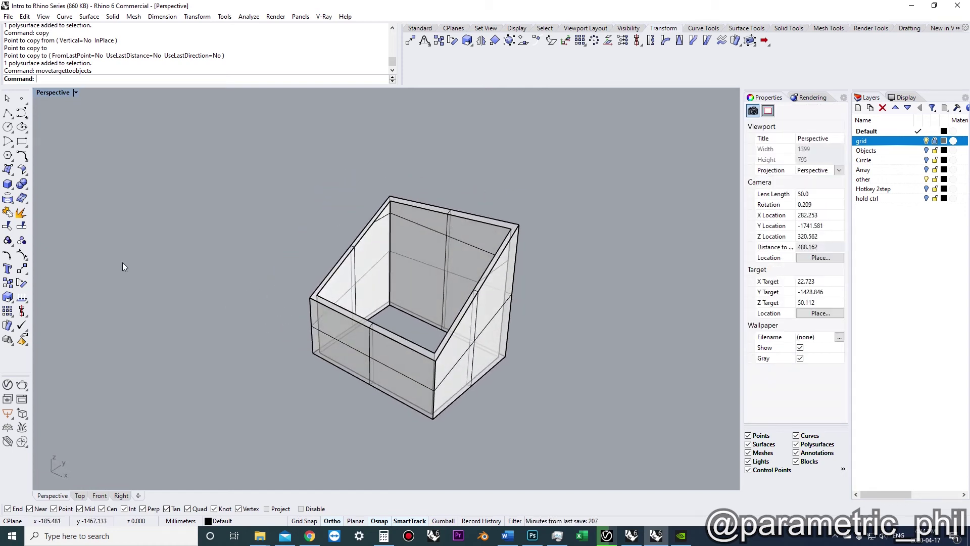
{"action": "left_click", "coordinate": [7, 184]}
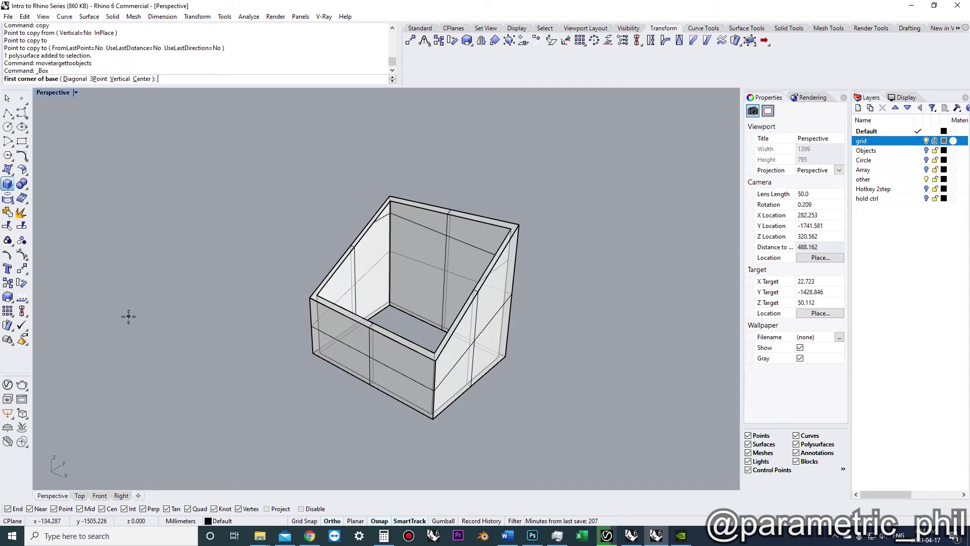
{"action": "left_click", "coordinate": [120, 338]}
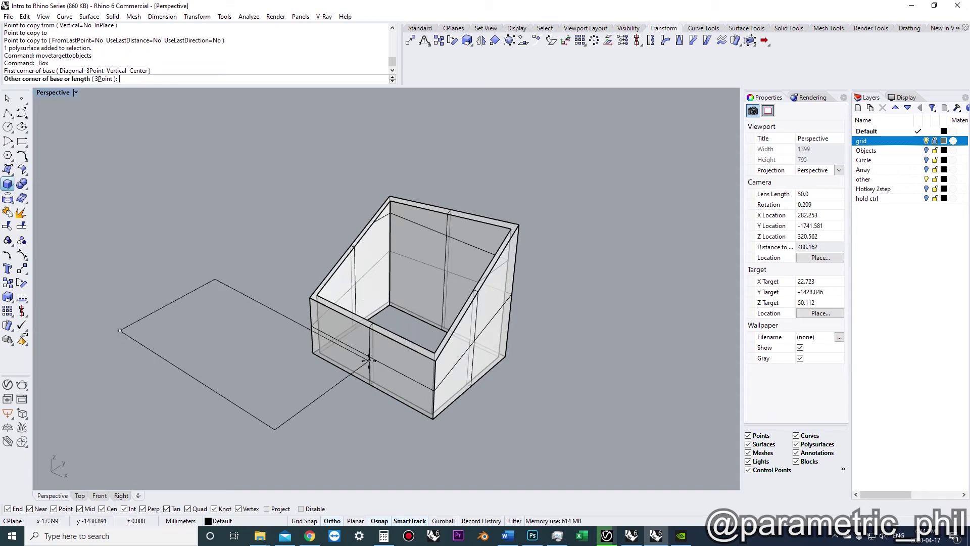
{"action": "left_click", "coordinate": [399, 401]}
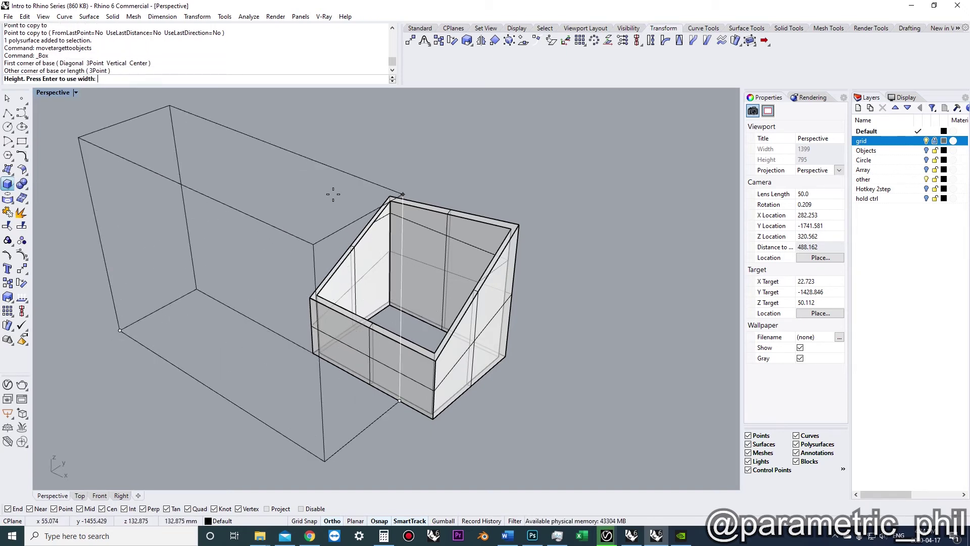
{"action": "left_click", "coordinate": [329, 220]}
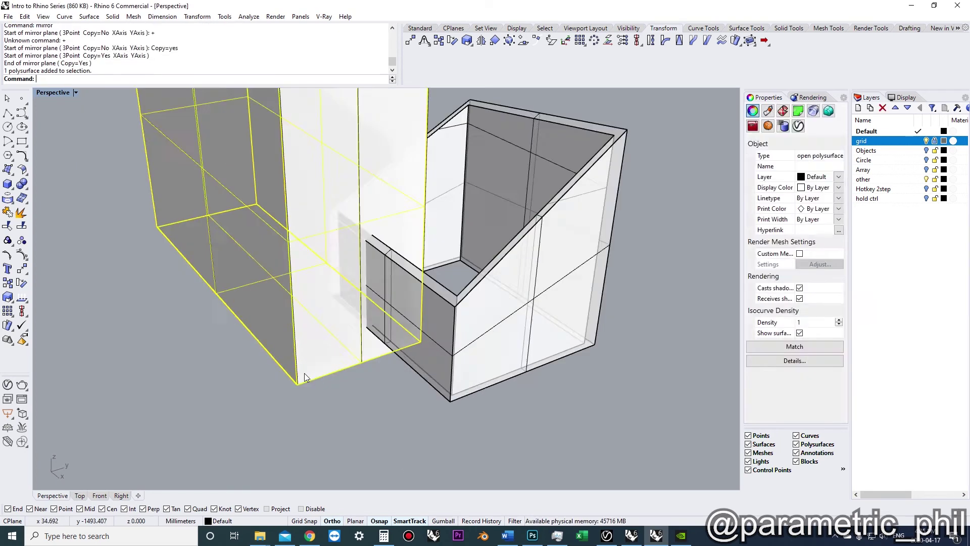
Subtract the tray solid from the tall box with BooleanDifference
{"action": "scroll", "coordinate": [369, 372], "scroll_direction": "up", "scroll_amount": 4}
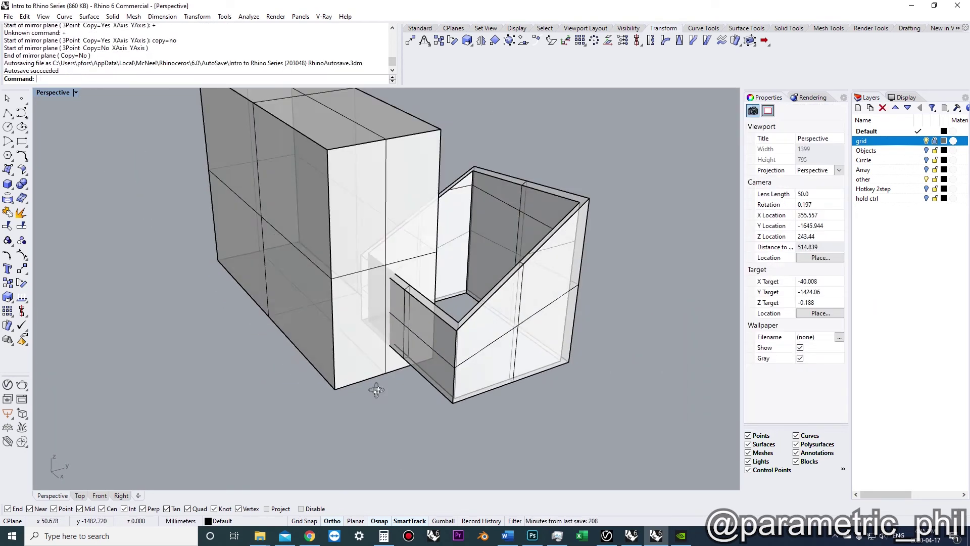
{"action": "left_click", "coordinate": [438, 369]}
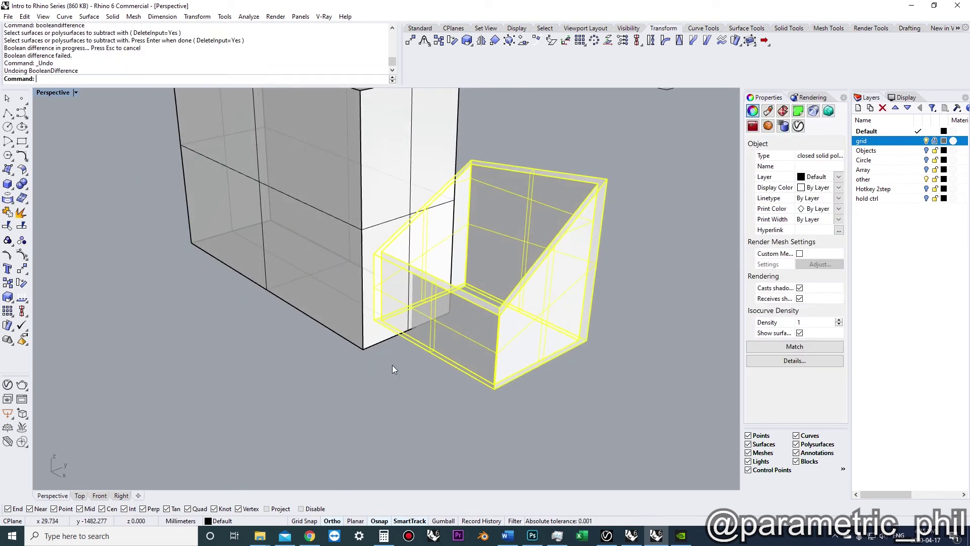
{"action": "mouse_move", "coordinate": [392, 365]}
{"action": "right_mouse_down"}
{"action": "mouse_move", "coordinate": [347, 366]}
{"action": "mouse_move", "coordinate": [382, 383]}
{"action": "mouse_move", "coordinate": [381, 372]}
{"action": "right_mouse_up"}
{"action": "left_click", "coordinate": [347, 367]}
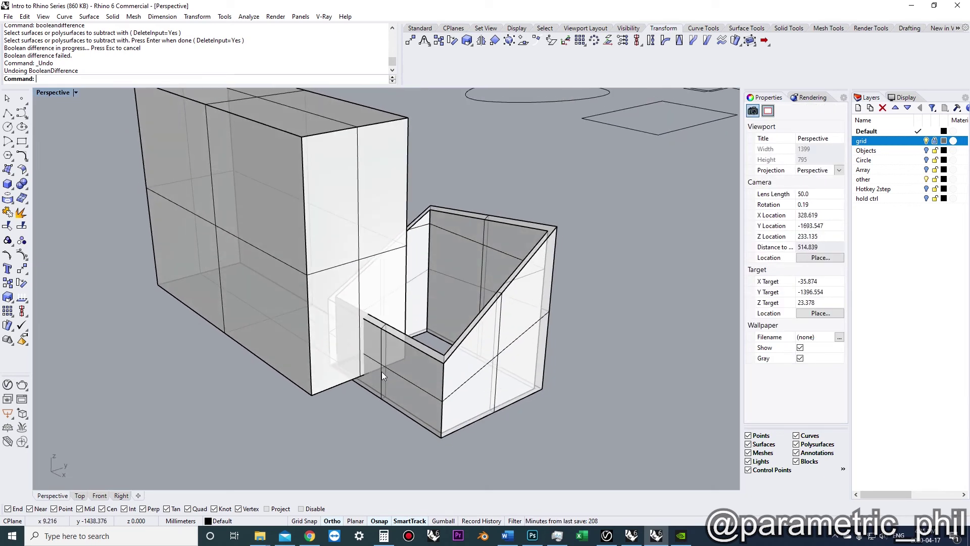
{"action": "left_click", "coordinate": [396, 377]}
{"action": "left_click", "coordinate": [316, 385]}
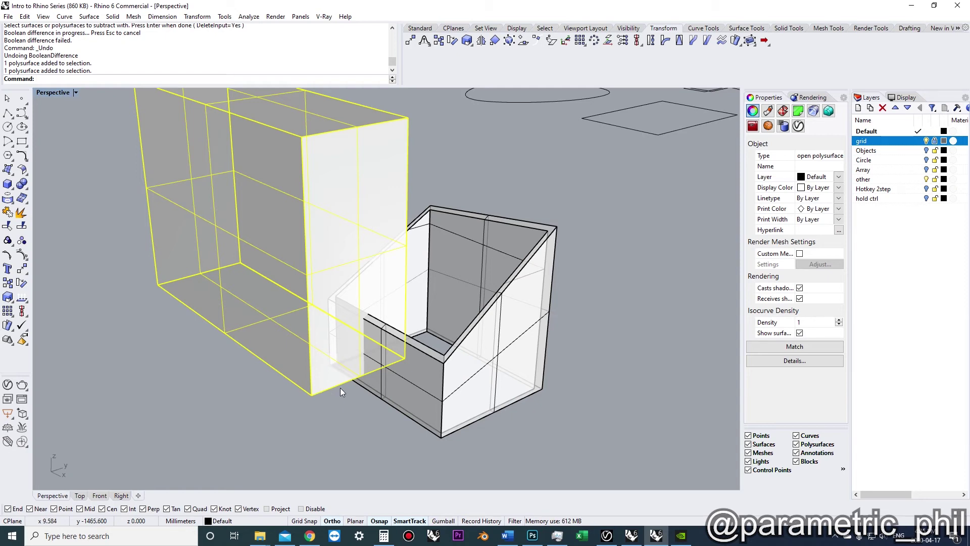
{"action": "key", "text": "Return"}
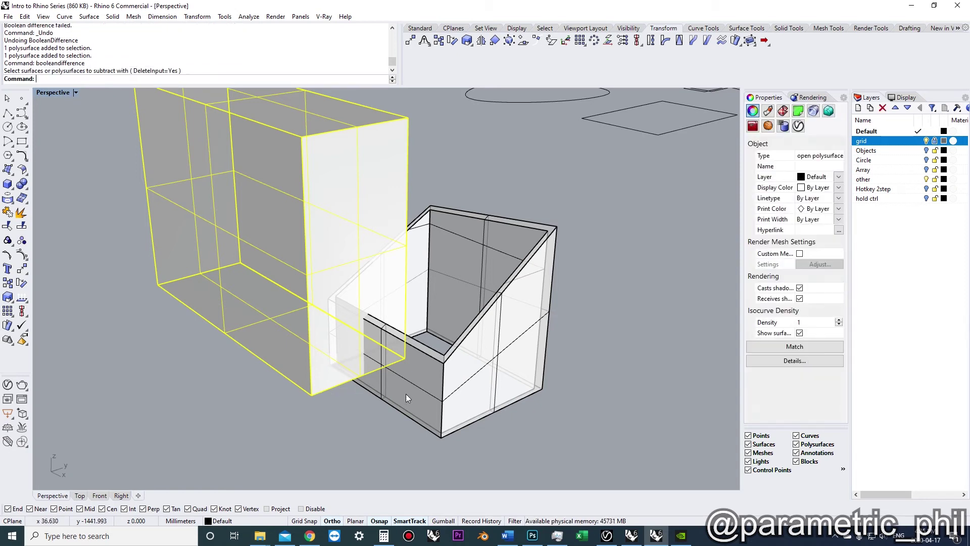
{"action": "left_click", "coordinate": [405, 392]}
{"action": "key", "text": "Return"}
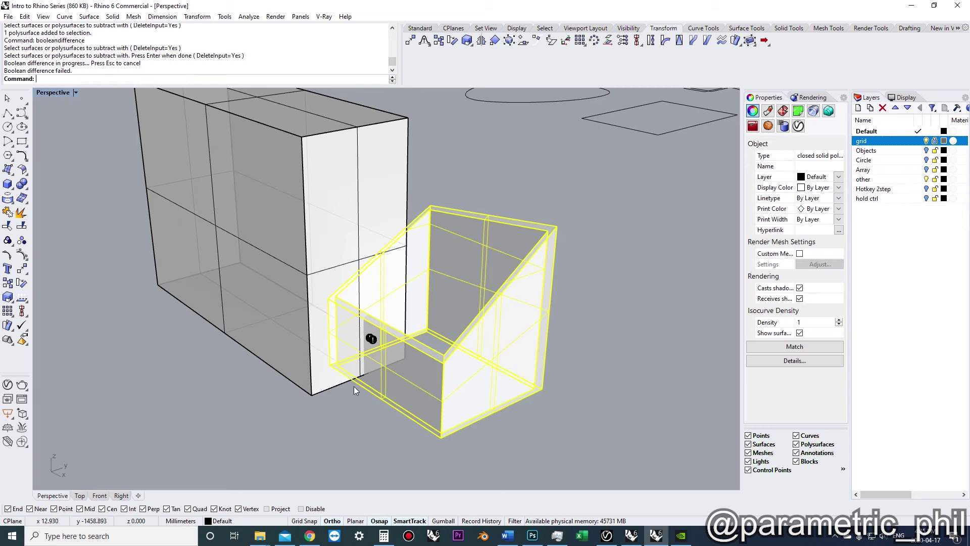
Zoom in on the failure markers left along the box edge
{"action": "scroll", "coordinate": [360, 335], "scroll_direction": "up", "scroll_amount": 4}
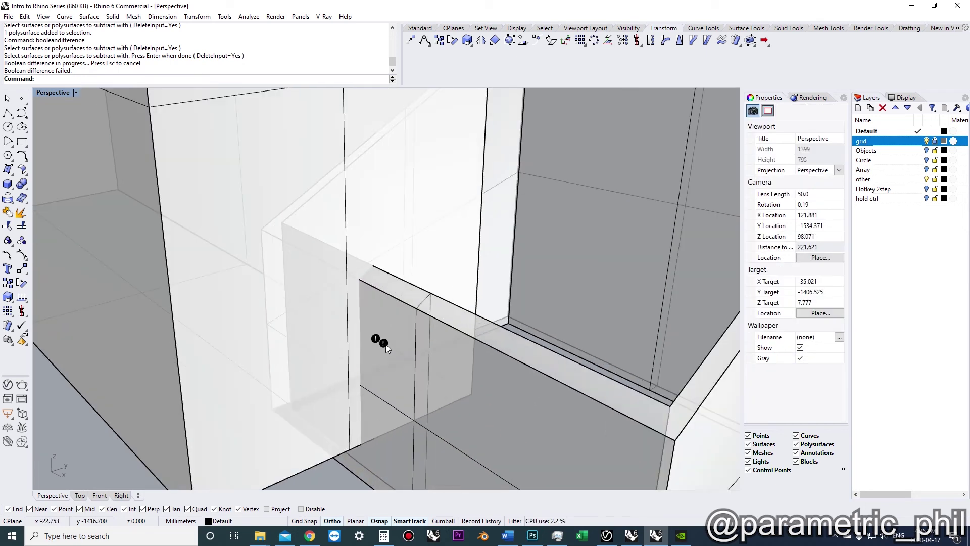
{"action": "scroll", "coordinate": [386, 348], "scroll_direction": "down", "scroll_amount": 1}
{"action": "right_click_drag", "start_coordinate": [386, 347], "coordinate": [414, 345]}
{"action": "scroll", "coordinate": [414, 344], "scroll_direction": "up", "scroll_amount": 9}
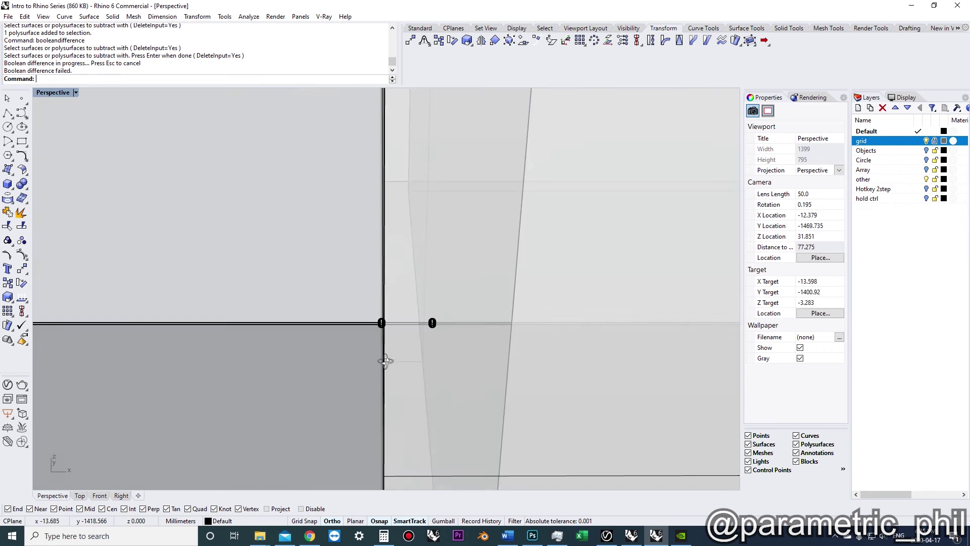
{"action": "right_click_drag", "start_coordinate": [385, 361], "coordinate": [554, 336]}
{"action": "scroll", "coordinate": [445, 328], "scroll_direction": "up", "scroll_amount": 3}
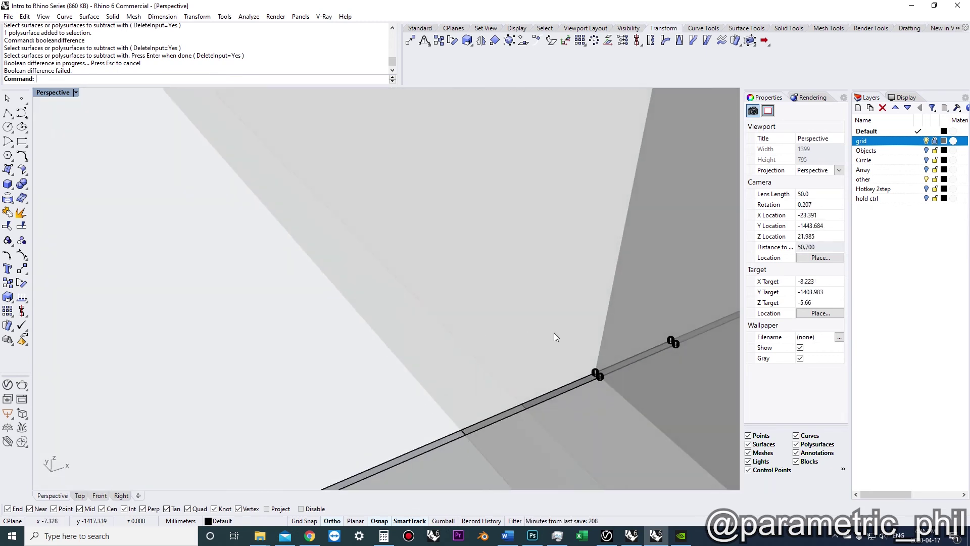
{"action": "scroll", "coordinate": [511, 280], "scroll_direction": "up", "scroll_amount": 4}
{"action": "scroll", "coordinate": [506, 279], "scroll_direction": "down", "scroll_amount": 2}
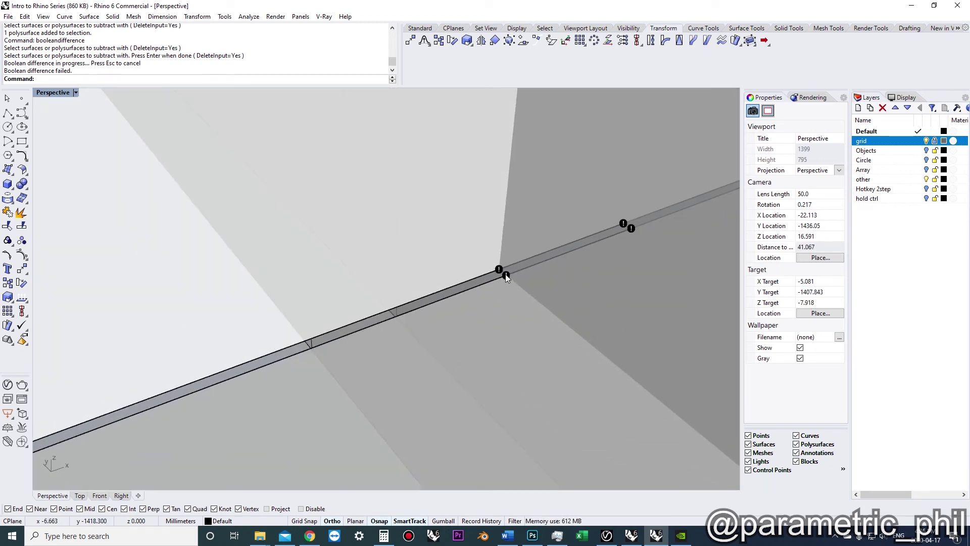
Select the box polysurface at the marked edge and orbit around it
{"action": "left_click", "coordinate": [494, 287]}
{"action": "key", "text": "Return"}
{"action": "right_click_drag", "start_coordinate": [452, 303], "coordinate": [381, 211]}
{"action": "scroll", "coordinate": [381, 211], "scroll_direction": "up", "scroll_amount": 1}
{"action": "scroll", "coordinate": [377, 217], "scroll_direction": "down", "scroll_amount": 3}
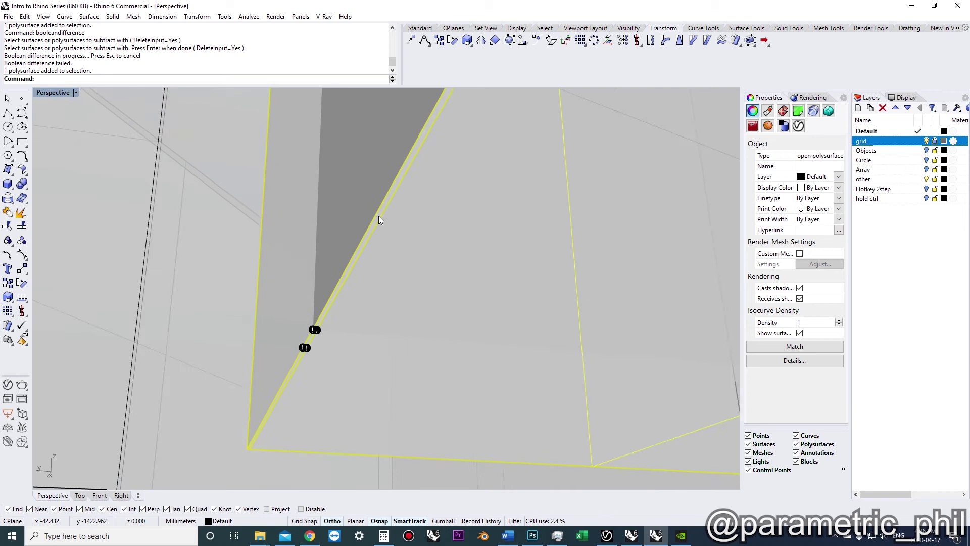
{"action": "scroll", "coordinate": [380, 220], "scroll_direction": "down", "scroll_amount": 6}
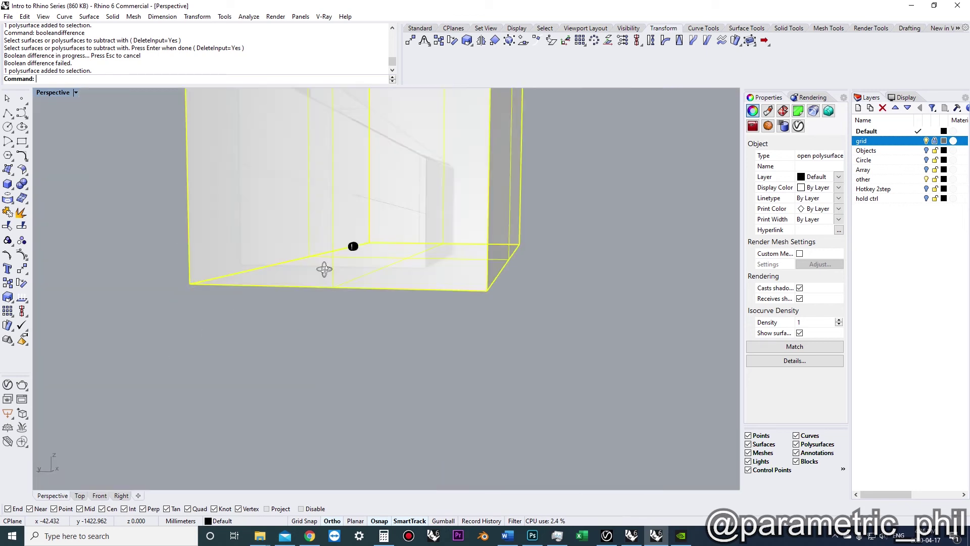
{"action": "right_click_drag", "start_coordinate": [324, 267], "coordinate": [336, 376]}
{"action": "key", "text": "Escape"}
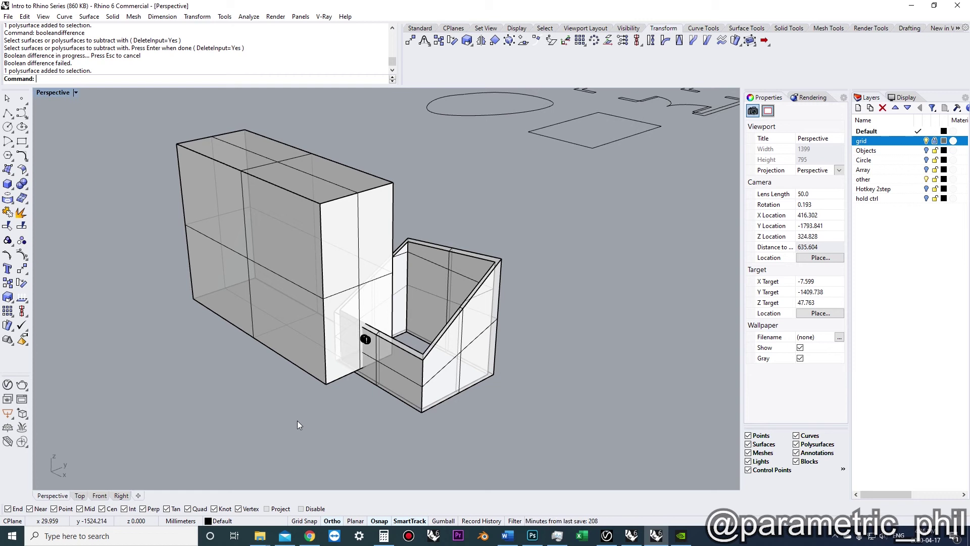
Run ShowEdges on the tall box, displaying only naked edges
{"action": "left_click", "coordinate": [258, 284]}
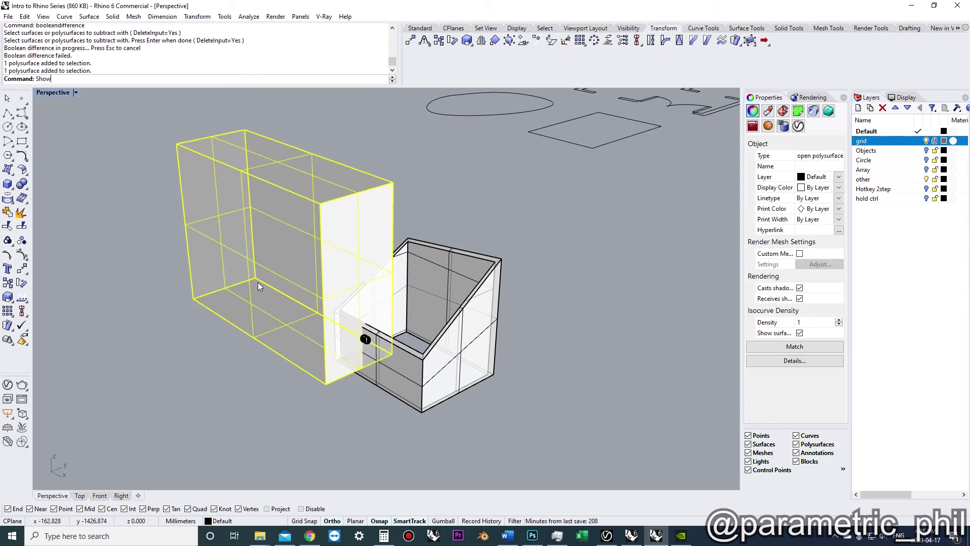
{"action": "type", "text": "ShowEdges"}
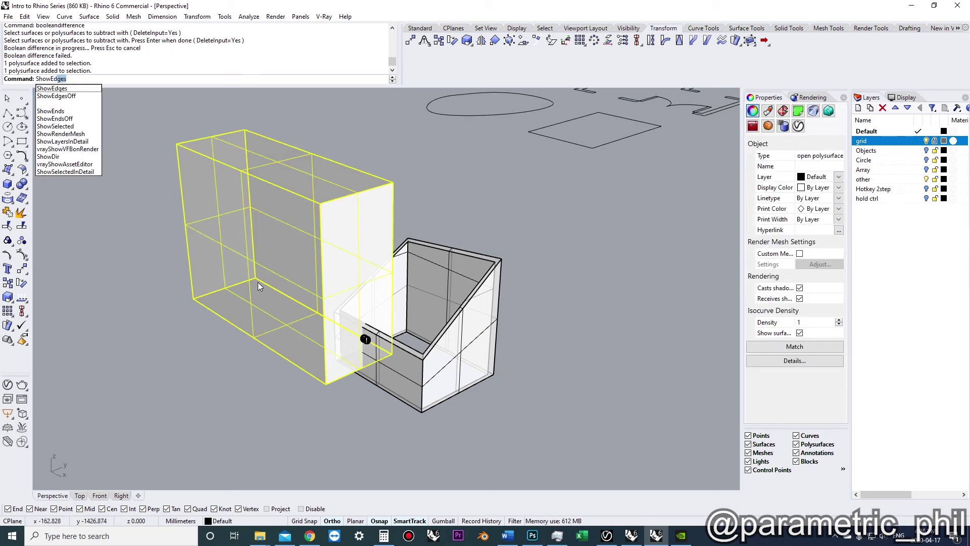
{"action": "key", "text": "Return"}
{"action": "left_click_drag", "start_coordinate": [215, 135], "coordinate": [562, 147]}
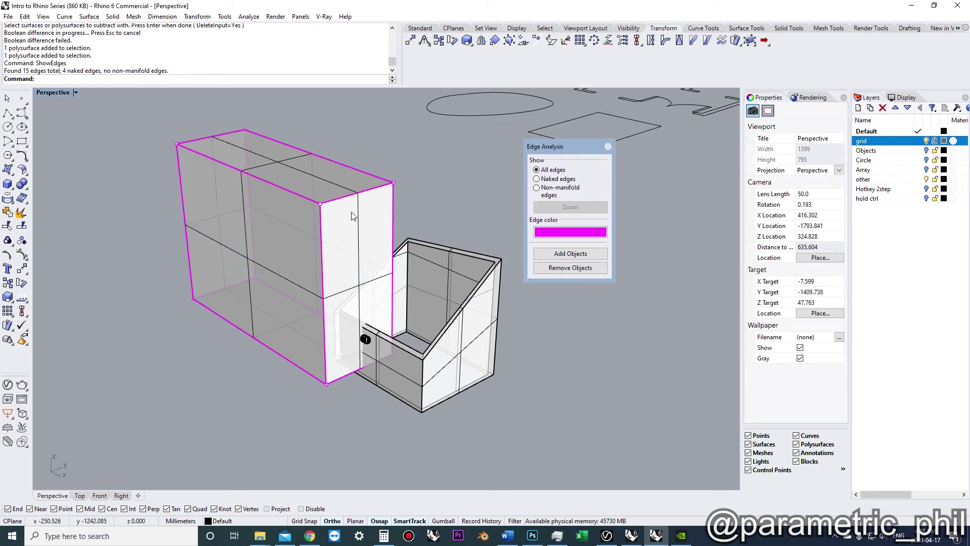
{"action": "left_click", "coordinate": [536, 179]}
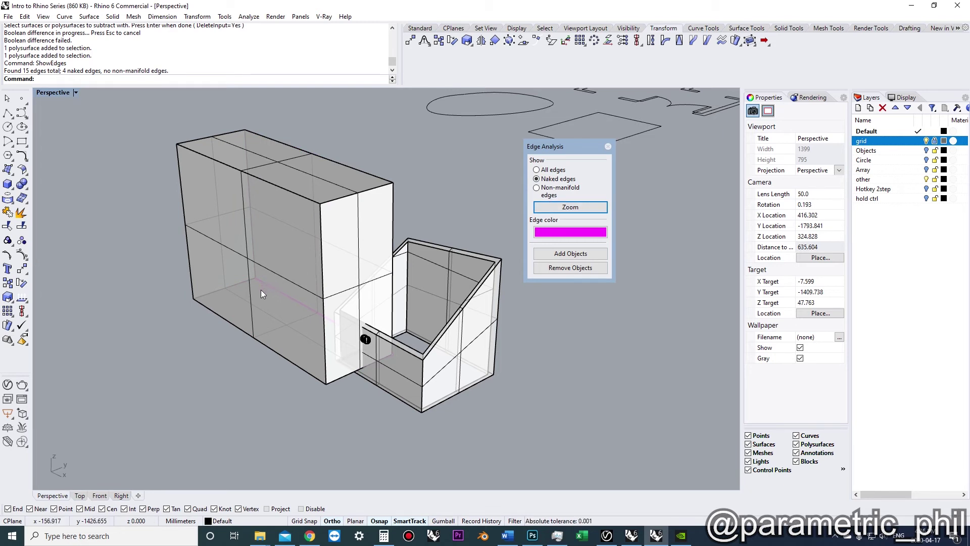
Orbit and zoom to inspect the magenta naked seam on the box
{"action": "right_click_drag", "start_coordinate": [209, 292], "coordinate": [222, 324]}
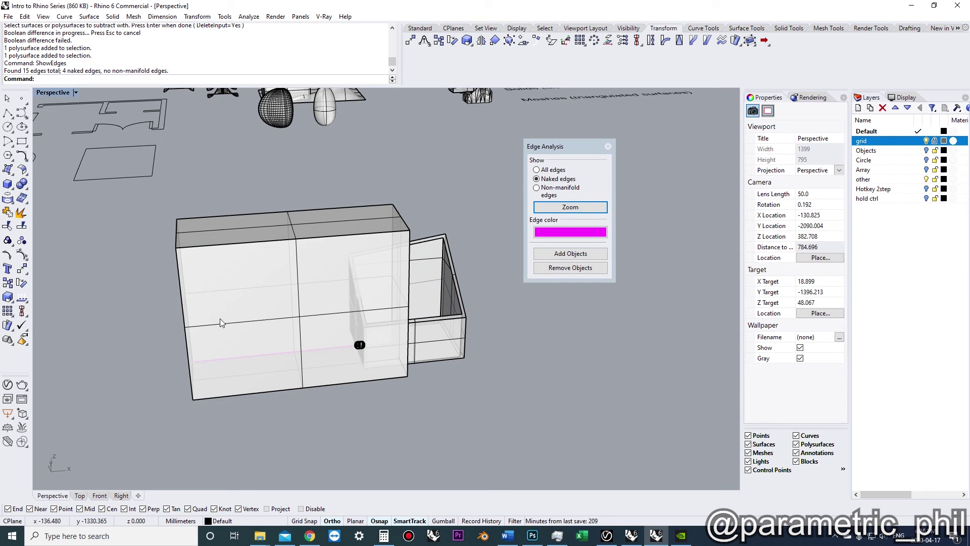
{"action": "right_click_drag", "start_coordinate": [219, 318], "coordinate": [215, 374]}
{"action": "scroll", "coordinate": [165, 334], "scroll_direction": "down", "scroll_amount": 3}
{"action": "scroll", "coordinate": [286, 305], "scroll_direction": "up", "scroll_amount": 5}
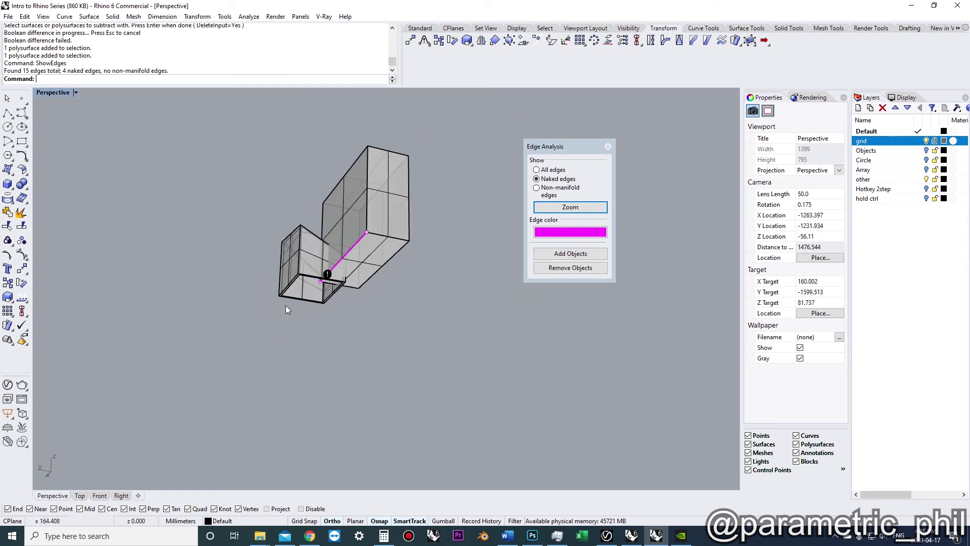
{"action": "right_click_drag", "start_coordinate": [396, 231], "coordinate": [349, 262]}
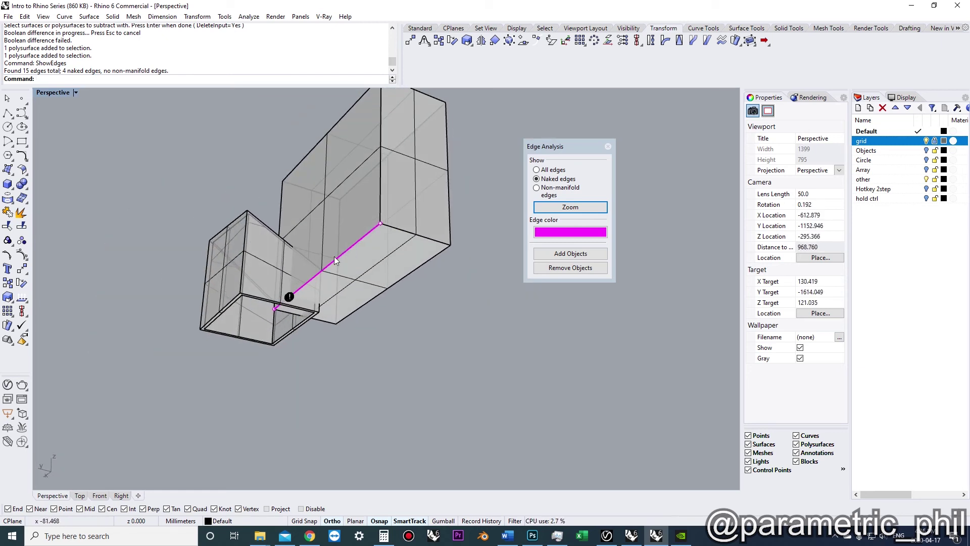
{"action": "scroll", "coordinate": [380, 219], "scroll_direction": "up", "scroll_amount": 4}
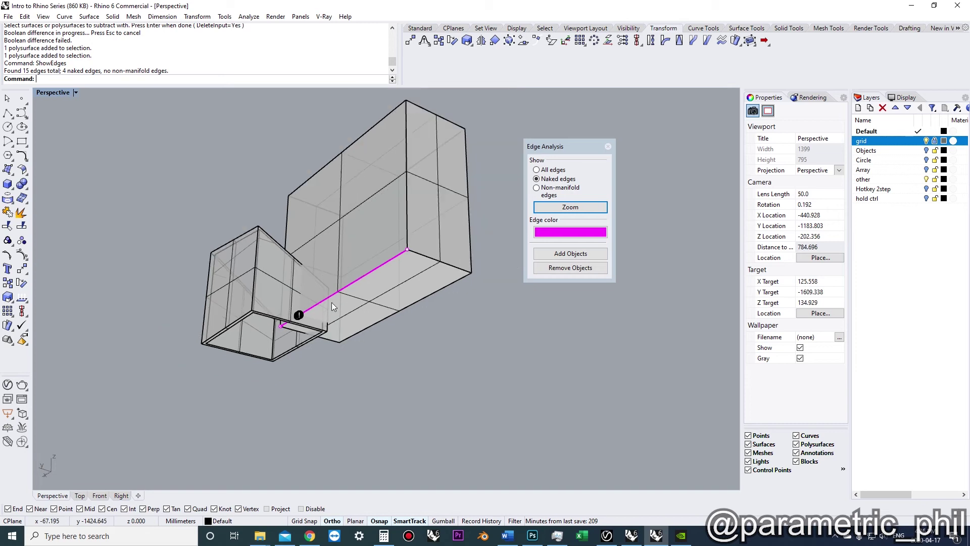
{"action": "scroll", "coordinate": [384, 256], "scroll_direction": "up", "scroll_amount": 2}
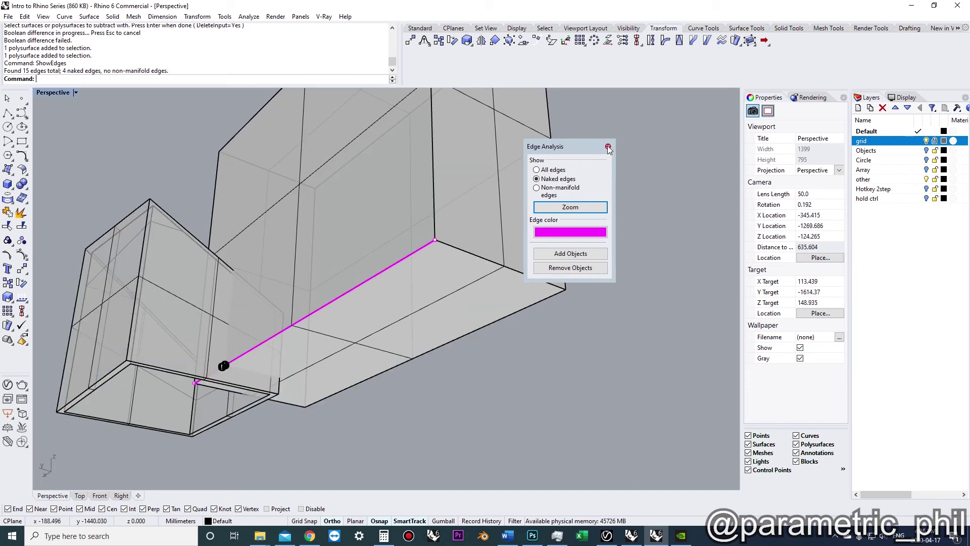
{"action": "left_click", "coordinate": [577, 142]}
Close the Edge Analysis panel and centre the view on the two boxes
{"action": "left_click_drag", "start_coordinate": [579, 146], "coordinate": [614, 145]}
{"action": "left_click", "coordinate": [623, 142]}
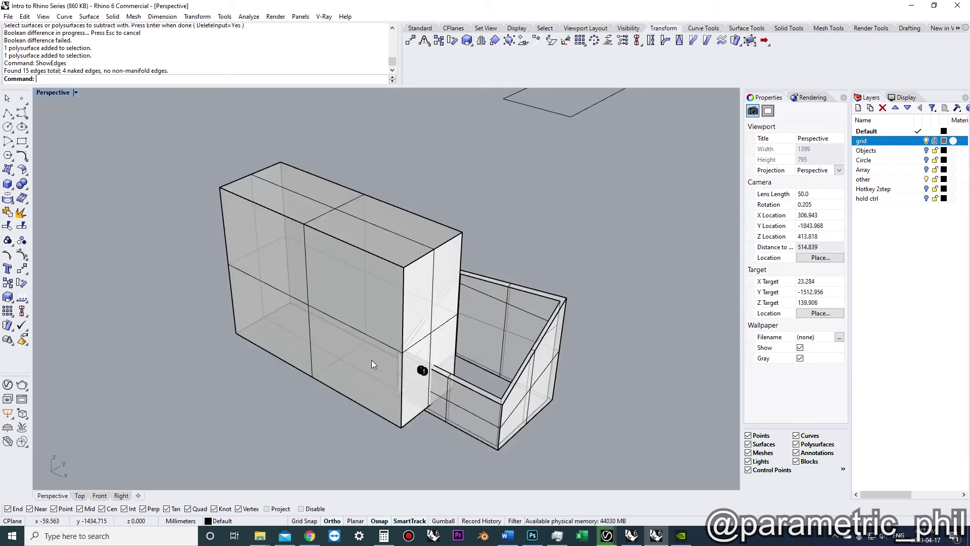
{"action": "scroll", "coordinate": [357, 363], "scroll_direction": "up", "scroll_amount": 3}
{"action": "right_click_drag", "start_coordinate": [401, 356], "coordinate": [381, 342]}
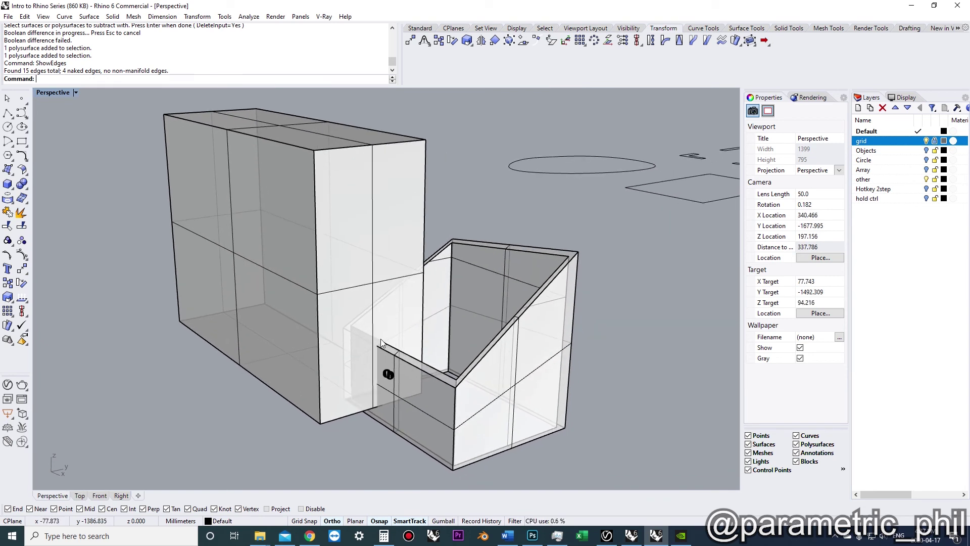
{"action": "right_click_drag", "start_coordinate": [385, 319], "coordinate": [374, 323], "text": "shift"}
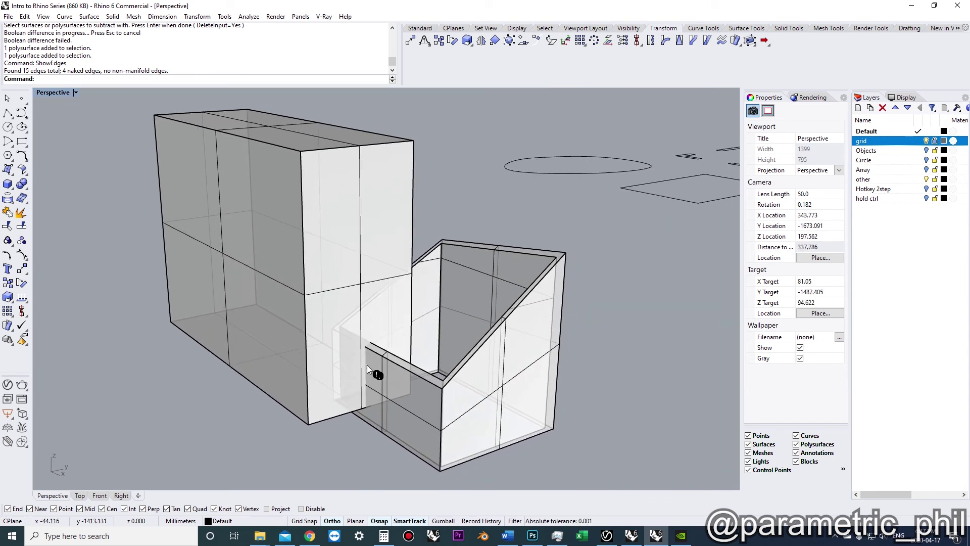
{"action": "right_click_drag", "start_coordinate": [367, 364], "coordinate": [372, 361], "text": "shift"}
Intersect the angled solid with the large box, then hide both solids
{"action": "left_click", "coordinate": [404, 402]}
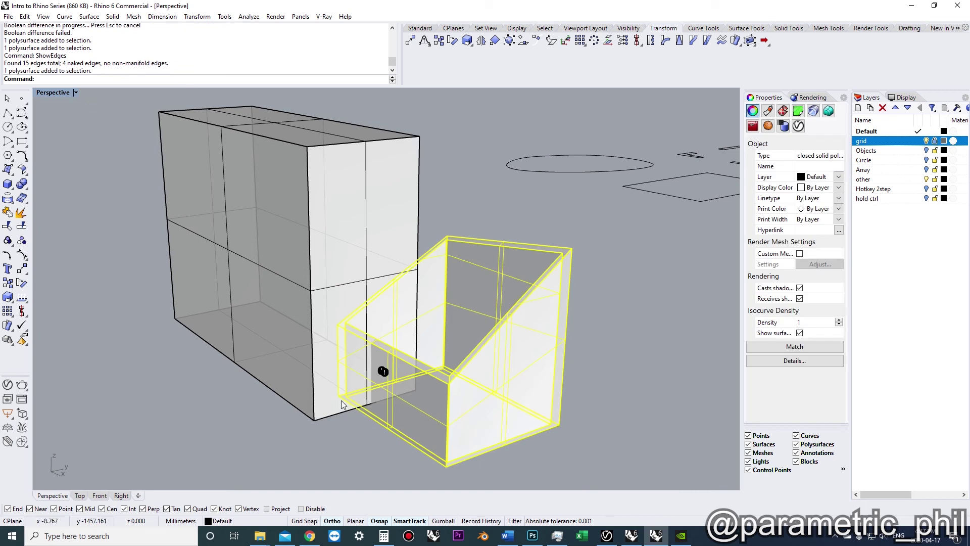
{"action": "left_click", "coordinate": [325, 409], "text": "shift"}
{"action": "type", "text": "Intersect"}
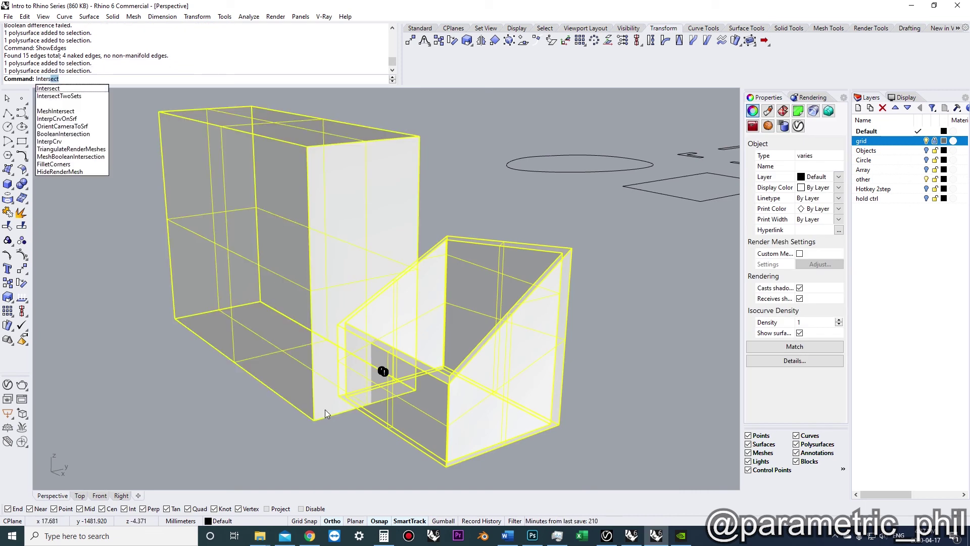
{"action": "key", "text": "Return"}
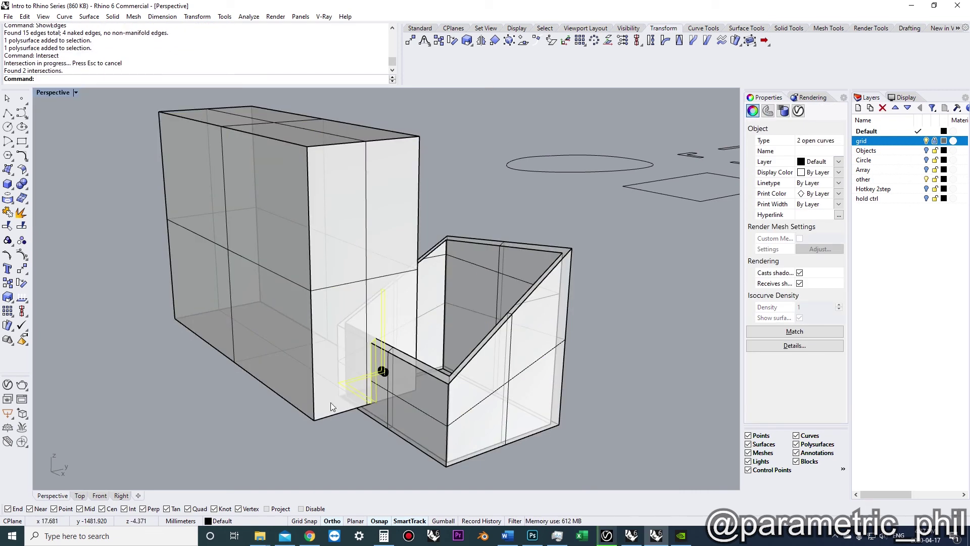
{"action": "right_click_drag", "start_coordinate": [330, 402], "coordinate": [429, 374]}
{"action": "left_click", "coordinate": [428, 378]}
{"action": "left_click", "coordinate": [329, 352], "text": "shift"}
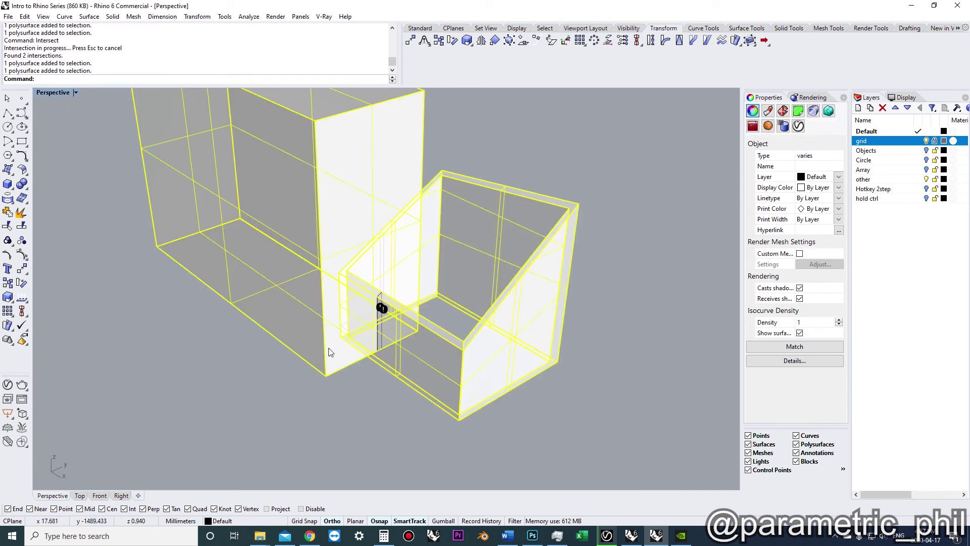
{"action": "key", "text": "ctrl+h"}
Delete the group of four failure-marker text dots
{"action": "right_click_drag", "start_coordinate": [328, 347], "coordinate": [373, 360]}
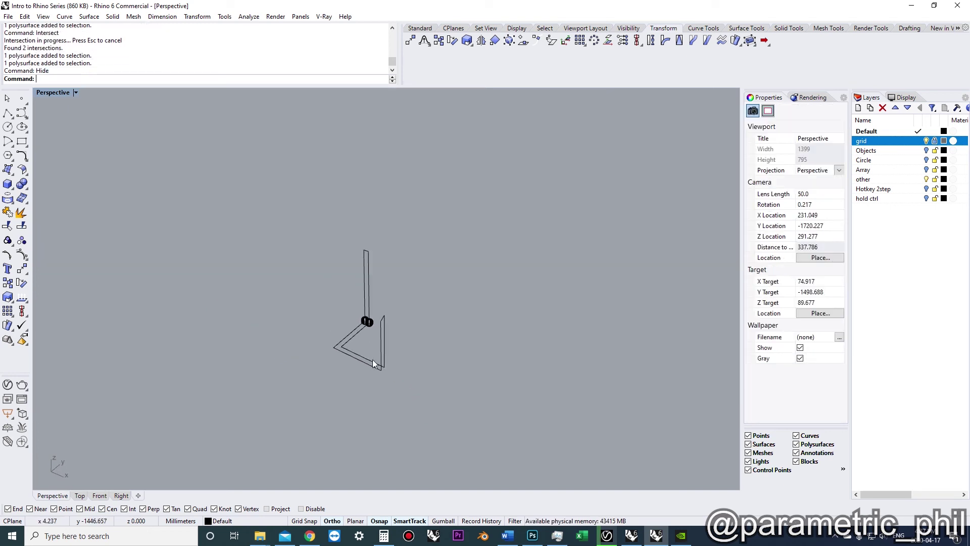
{"action": "left_click_drag", "start_coordinate": [399, 392], "coordinate": [320, 255]}
{"action": "right_click_drag", "start_coordinate": [384, 318], "coordinate": [361, 353]}
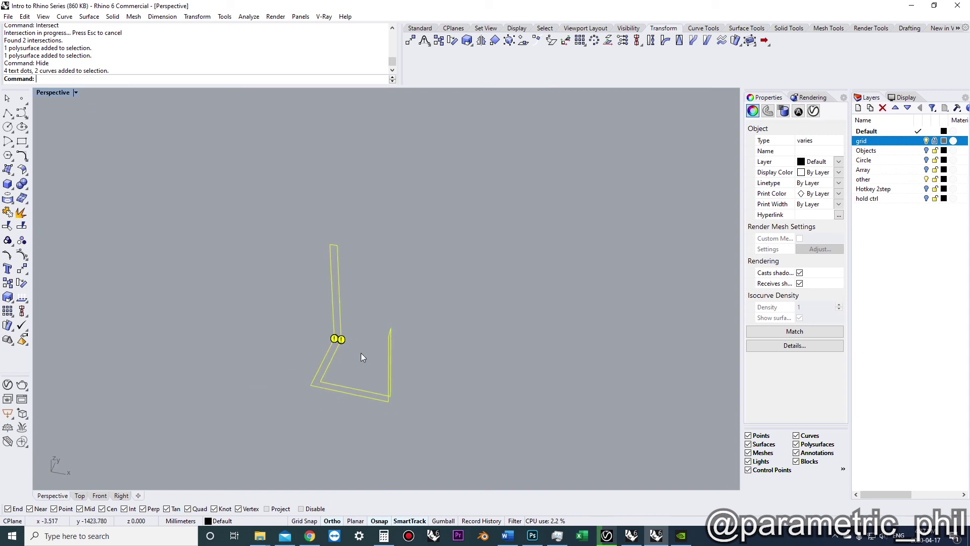
{"action": "key", "text": "Escape"}
{"action": "left_click", "coordinate": [338, 342]}
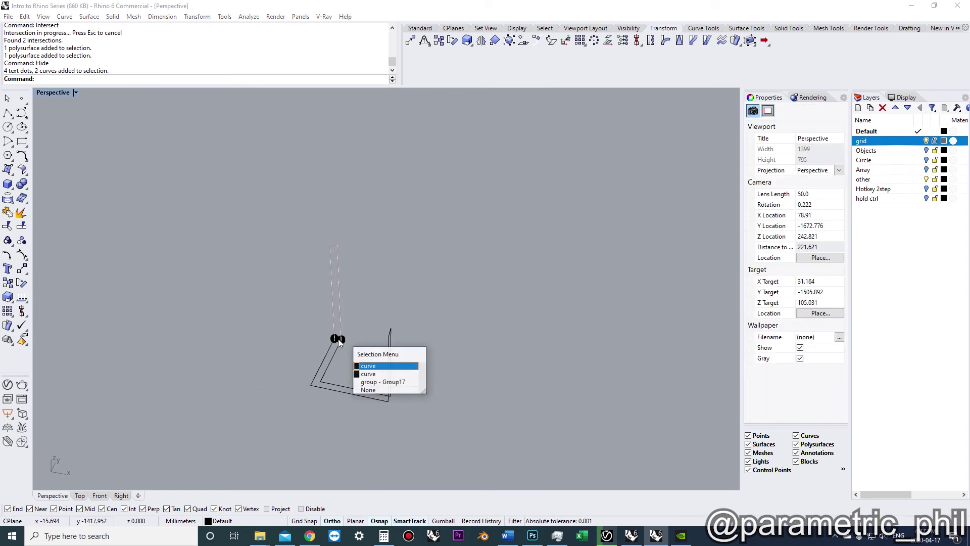
{"action": "left_click", "coordinate": [384, 387]}
{"action": "key", "text": "Delete"}
Select the L-shaped and vertical intersection curves and zoom to inspect them
{"action": "right_click_drag", "start_coordinate": [360, 356], "coordinate": [401, 392]}
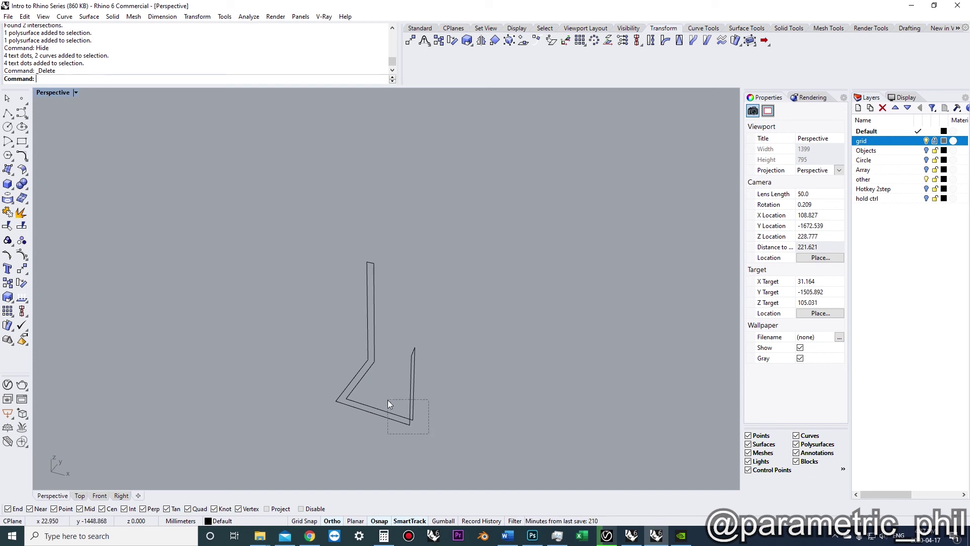
{"action": "left_click_drag", "start_coordinate": [387, 399], "coordinate": [387, 399]}
{"action": "right_click_drag", "start_coordinate": [387, 399], "coordinate": [438, 305]}
{"action": "key", "text": "Escape"}
{"action": "left_click", "coordinate": [388, 292]}
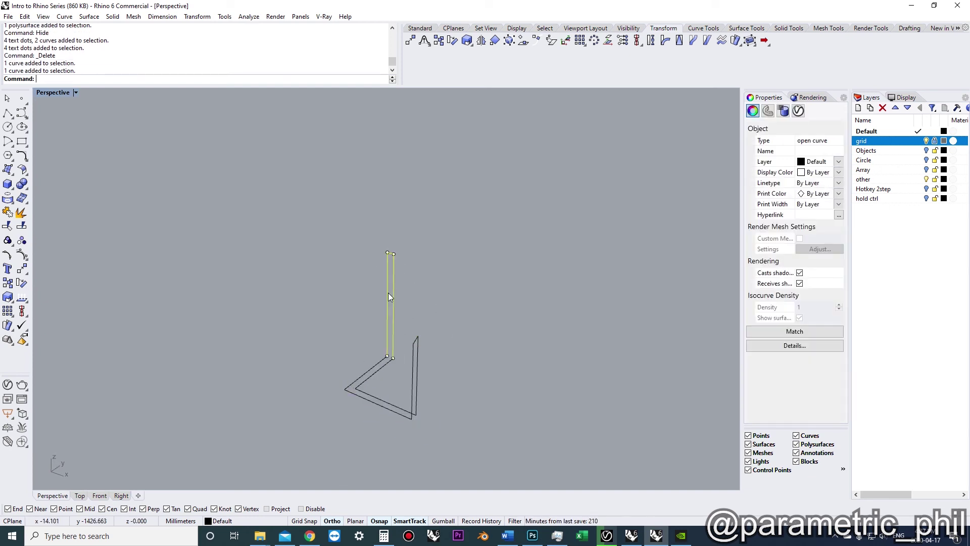
{"action": "left_click", "coordinate": [411, 369]}
{"action": "left_click", "coordinate": [395, 319]}
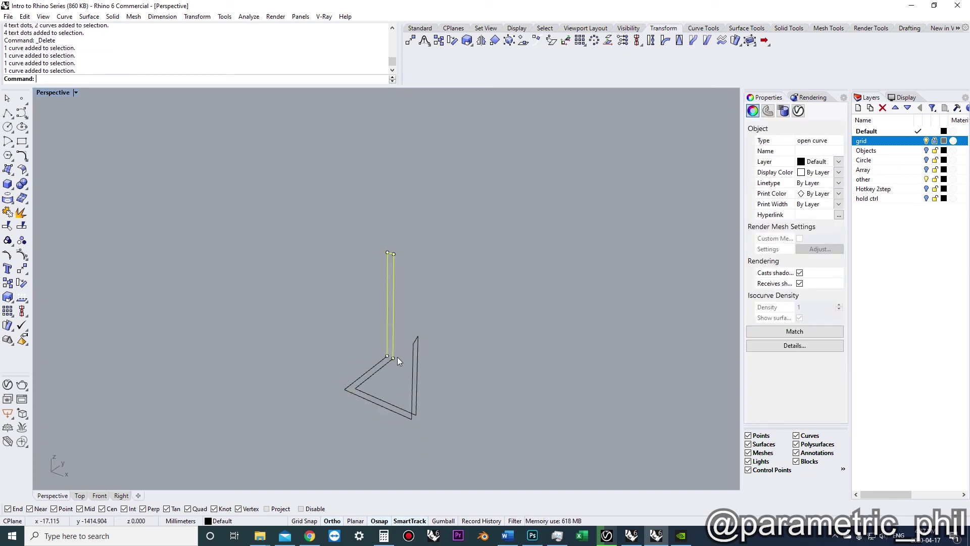
{"action": "scroll", "coordinate": [394, 359], "scroll_direction": "up", "scroll_amount": 5}
{"action": "scroll", "coordinate": [390, 359], "scroll_direction": "up", "scroll_amount": 6}
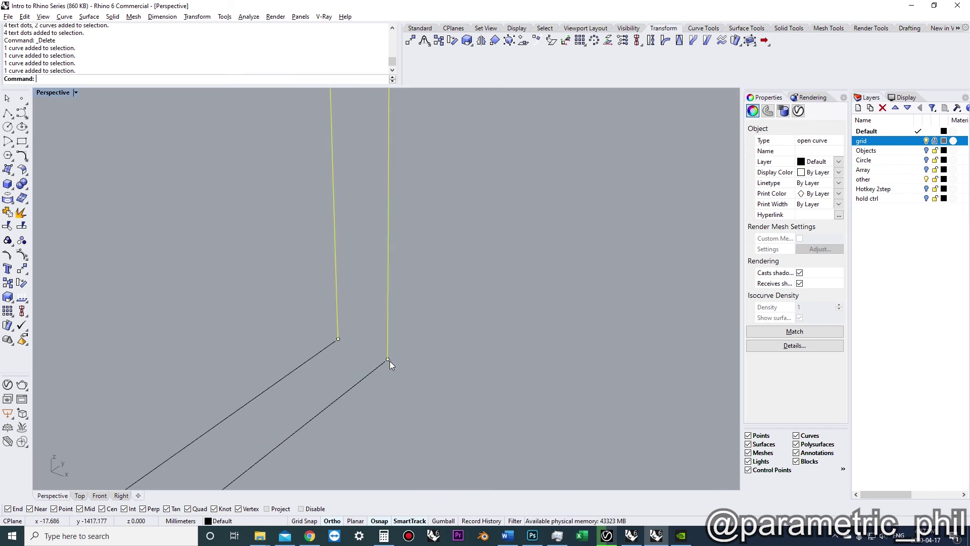
{"action": "scroll", "coordinate": [386, 362], "scroll_direction": "up", "scroll_amount": 4}
{"action": "scroll", "coordinate": [383, 365], "scroll_direction": "down", "scroll_amount": 5}
{"action": "scroll", "coordinate": [383, 365], "scroll_direction": "up", "scroll_amount": 2}
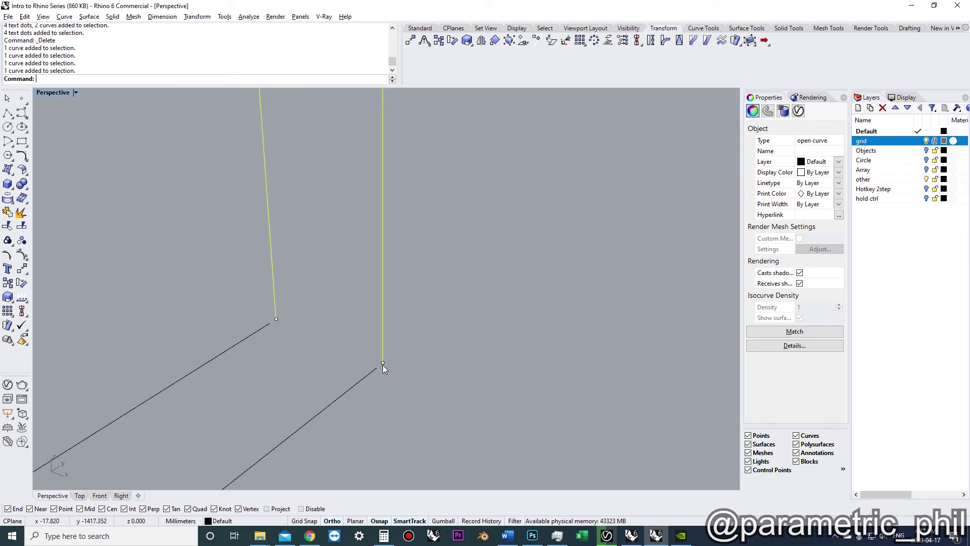
{"action": "scroll", "coordinate": [383, 368], "scroll_direction": "down", "scroll_amount": 4}
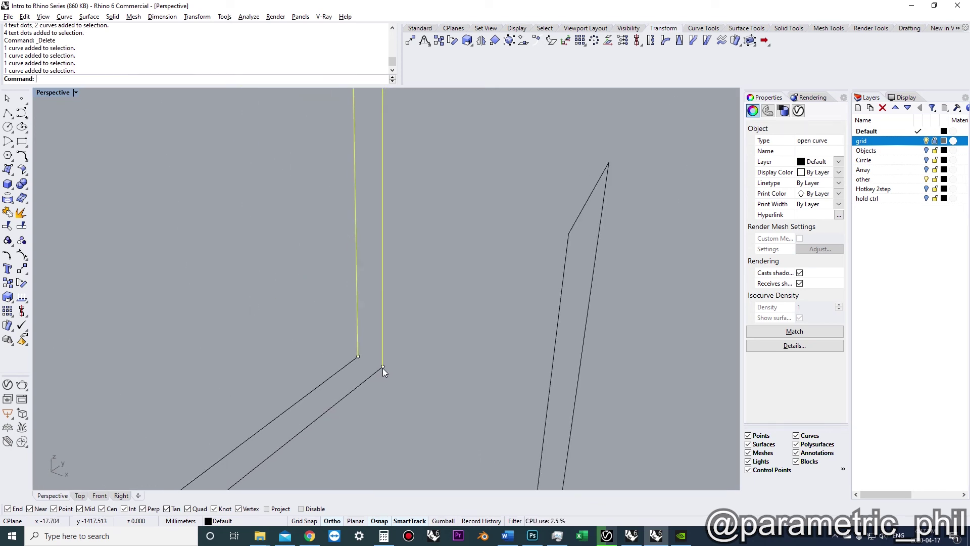
{"action": "scroll", "coordinate": [383, 368], "scroll_direction": "down", "scroll_amount": 6}
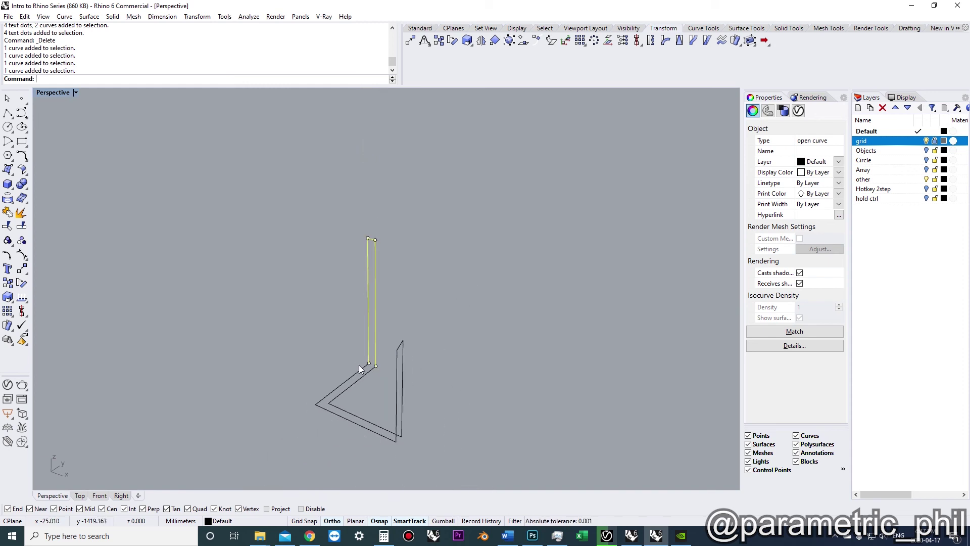
{"action": "scroll", "coordinate": [341, 360], "scroll_direction": "down", "scroll_amount": 2}
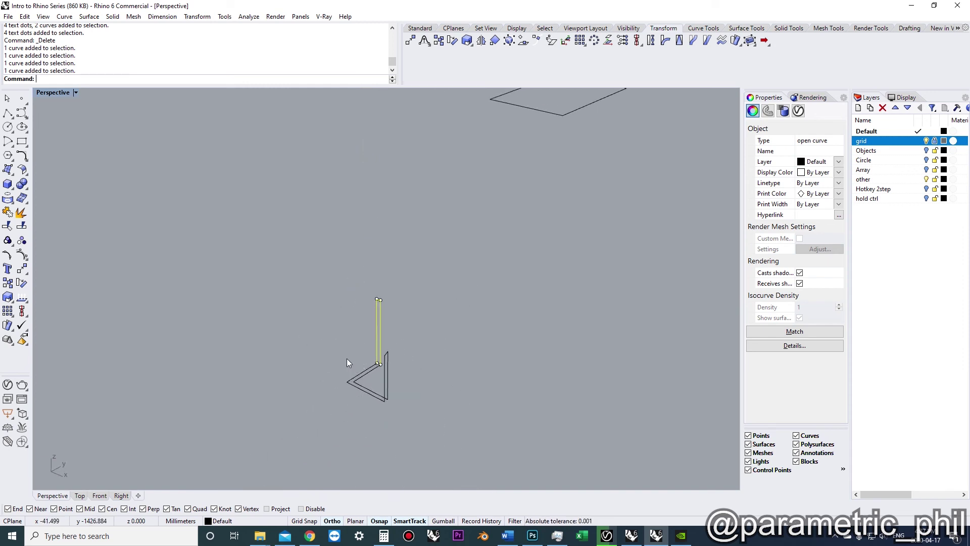
Reveal the hidden box and tray solid with Show, then select an intersection curve
{"action": "type", "text": "Show"}
{"action": "key", "text": "Return"}
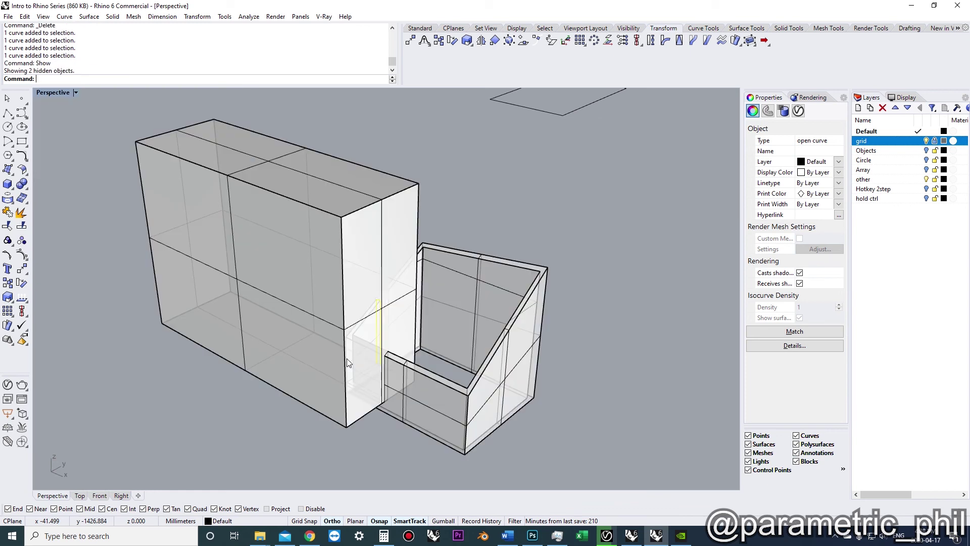
{"action": "right_click_drag", "start_coordinate": [347, 362], "coordinate": [381, 383]}
{"action": "left_click", "coordinate": [389, 378]}
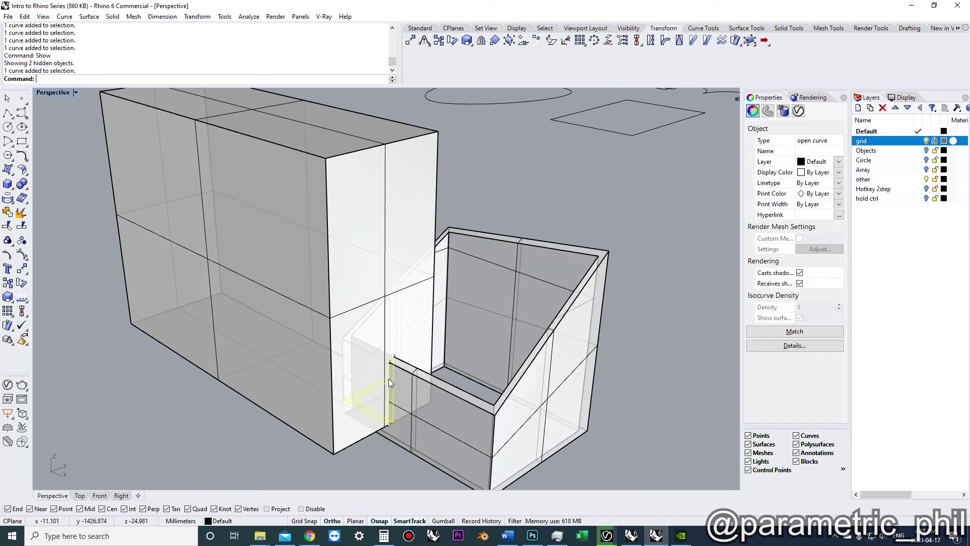